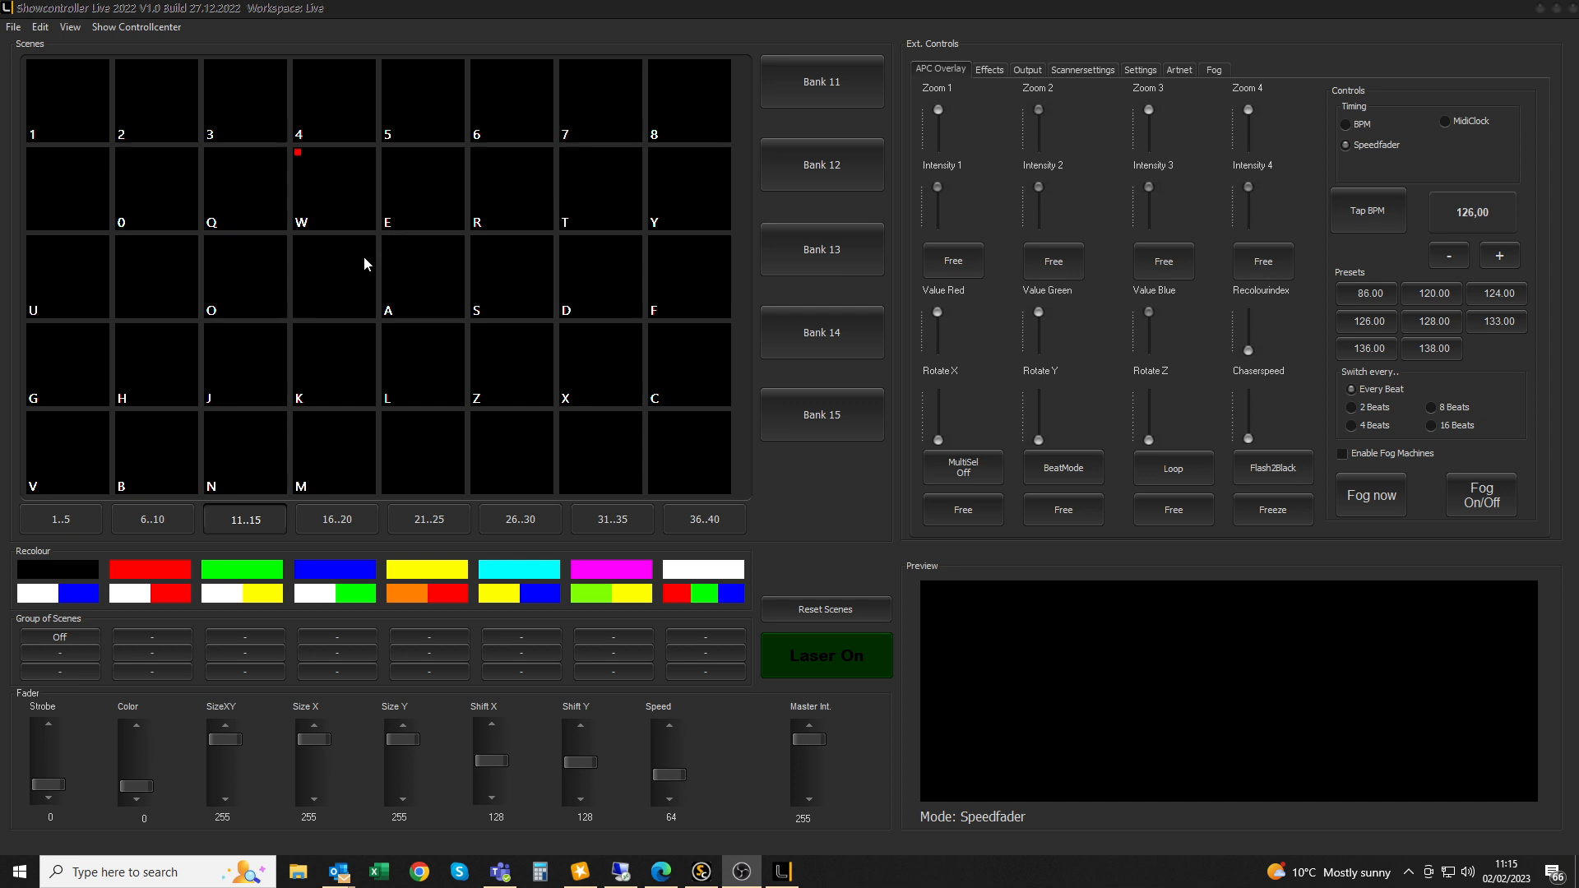
Check device output numbers in the device control center, keeping device 2 on output 2
{"action": "left_click", "coordinate": [131, 26]}
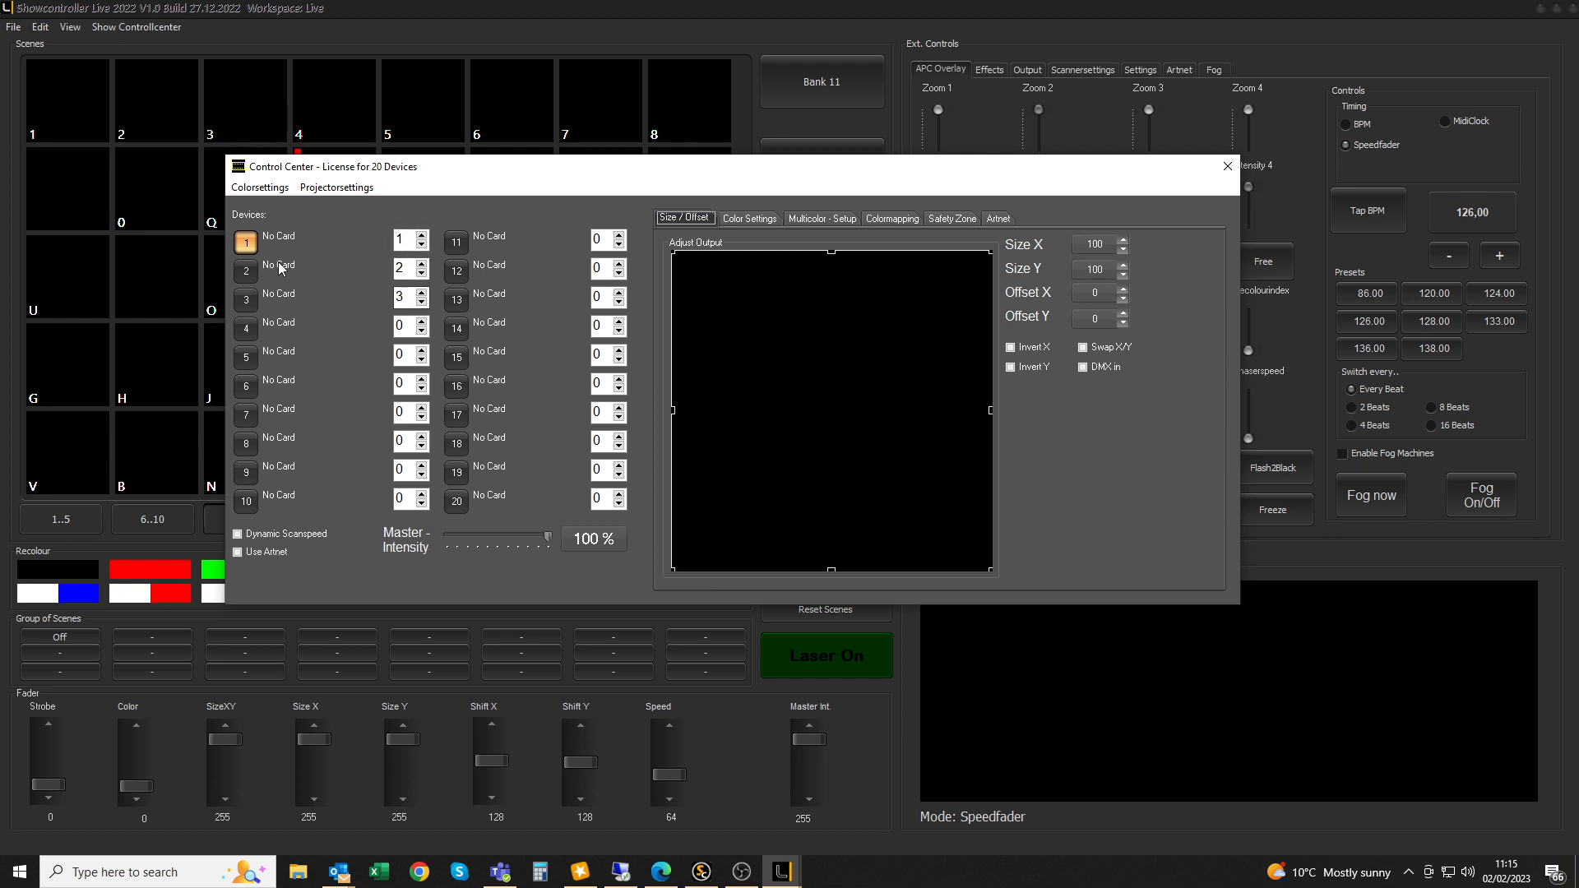
{"action": "left_click", "coordinate": [422, 274]}
{"action": "left_click", "coordinate": [422, 299]}
{"action": "left_click", "coordinate": [422, 264]}
{"action": "left_click", "coordinate": [1227, 167]}
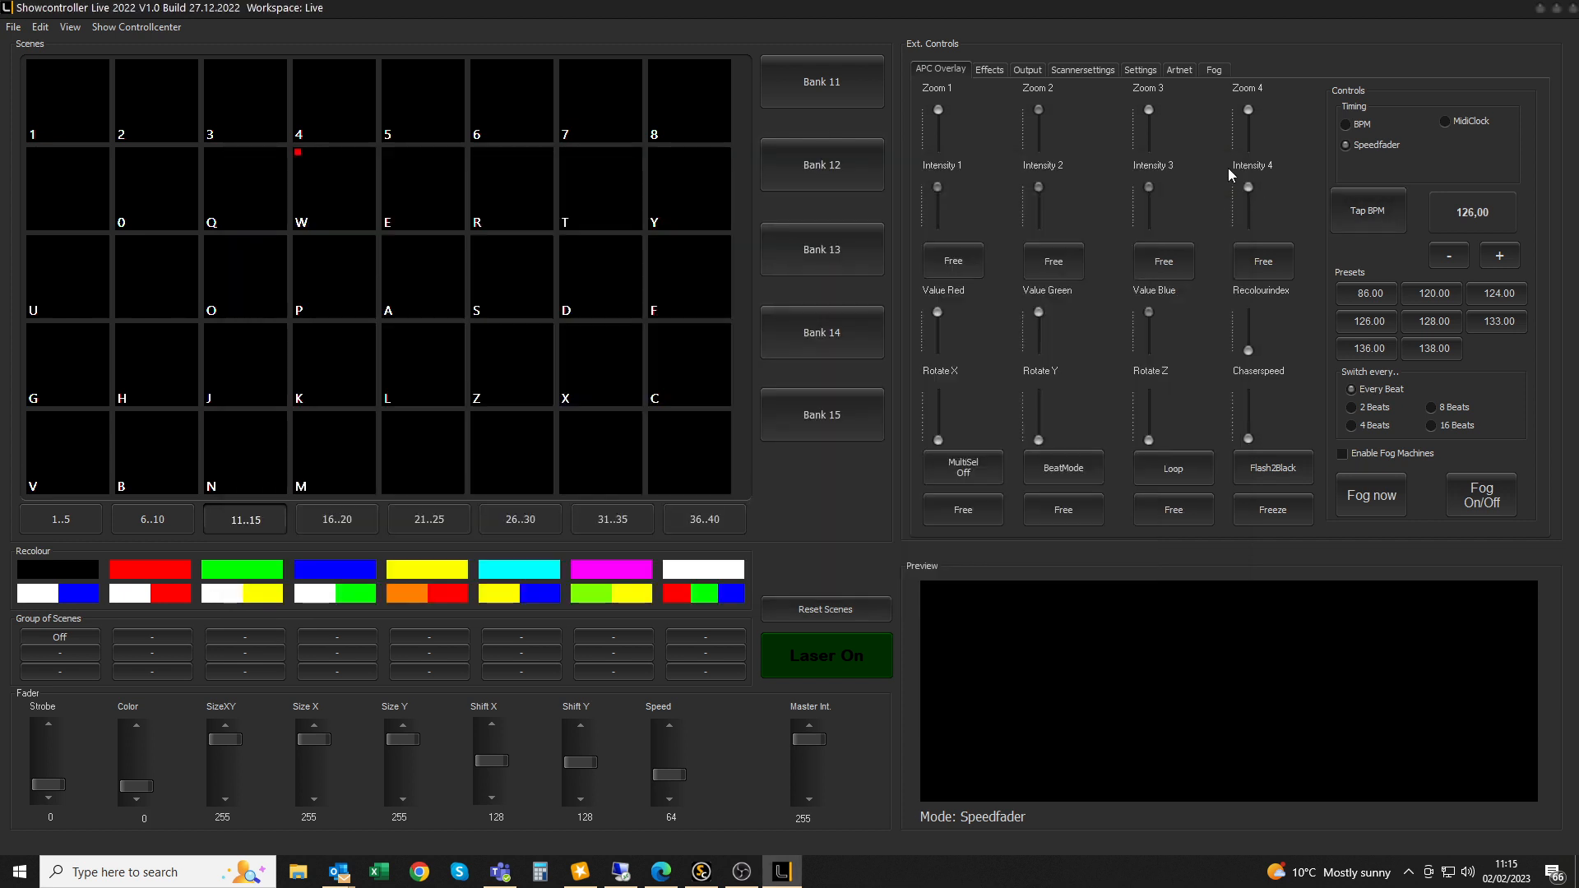
Open scene 401, stretch a Trickfilm across track 1, and open its settings
{"action": "right_click", "coordinate": [61, 115]}
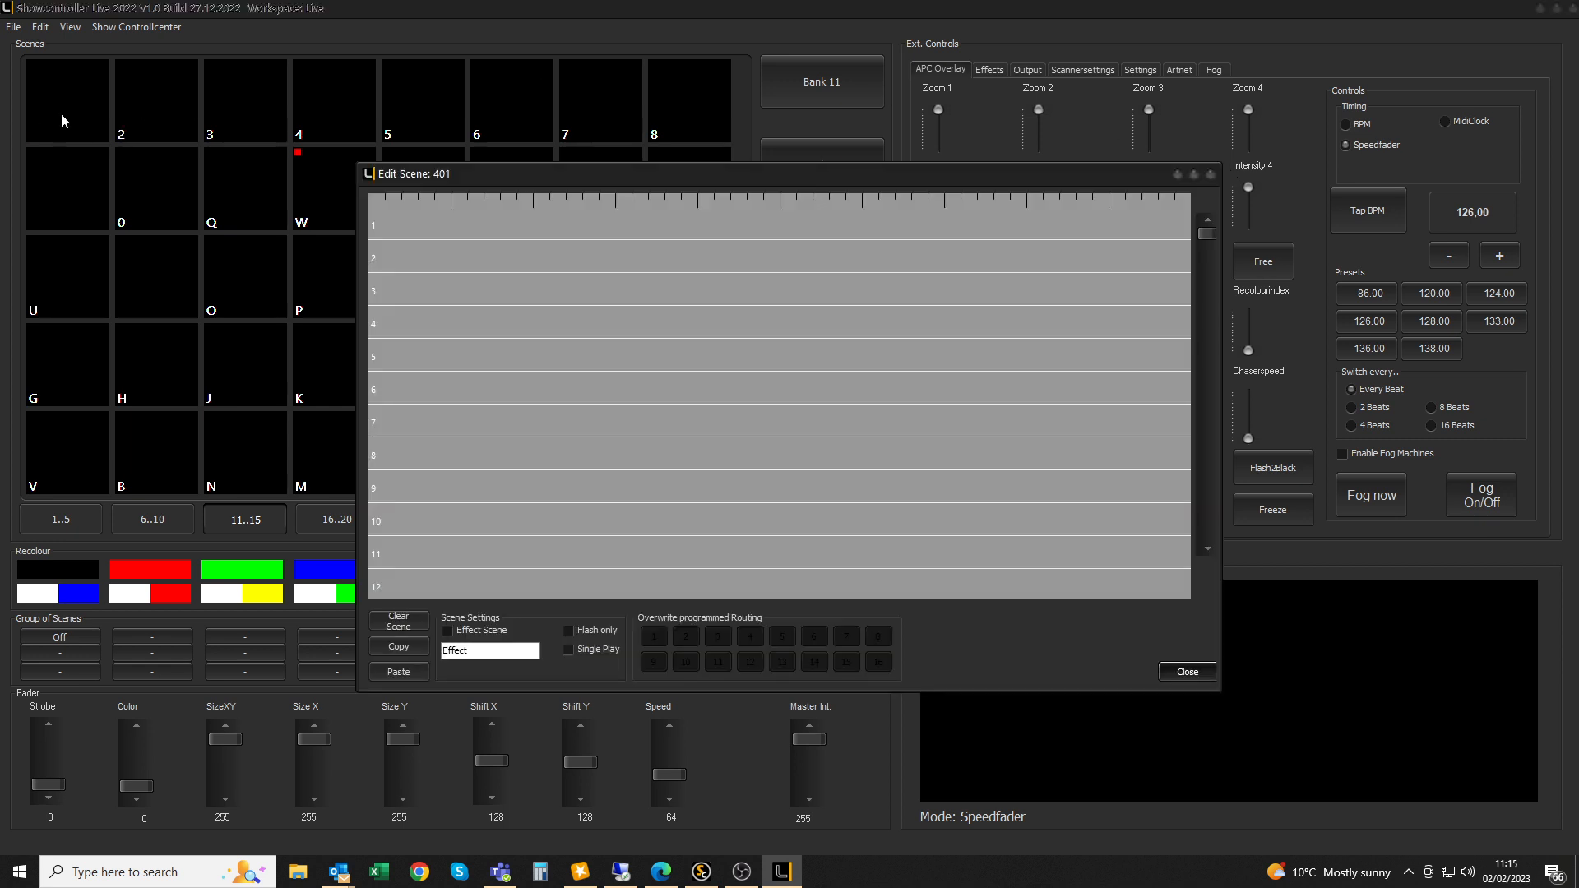
{"action": "double_click", "coordinate": [403, 229]}
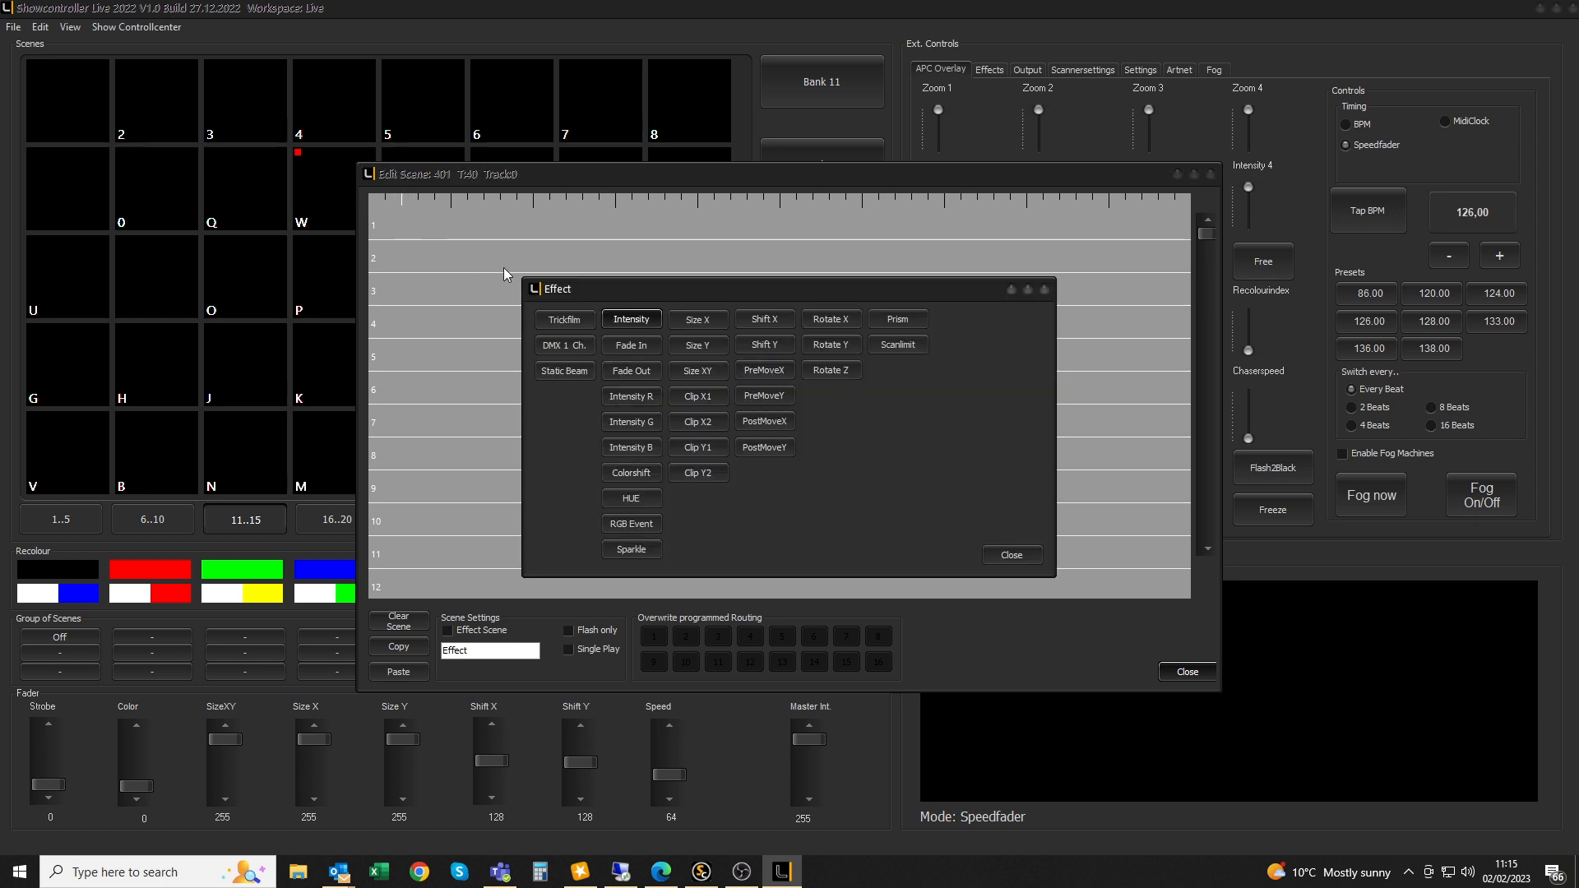
{"action": "left_click", "coordinate": [581, 320]}
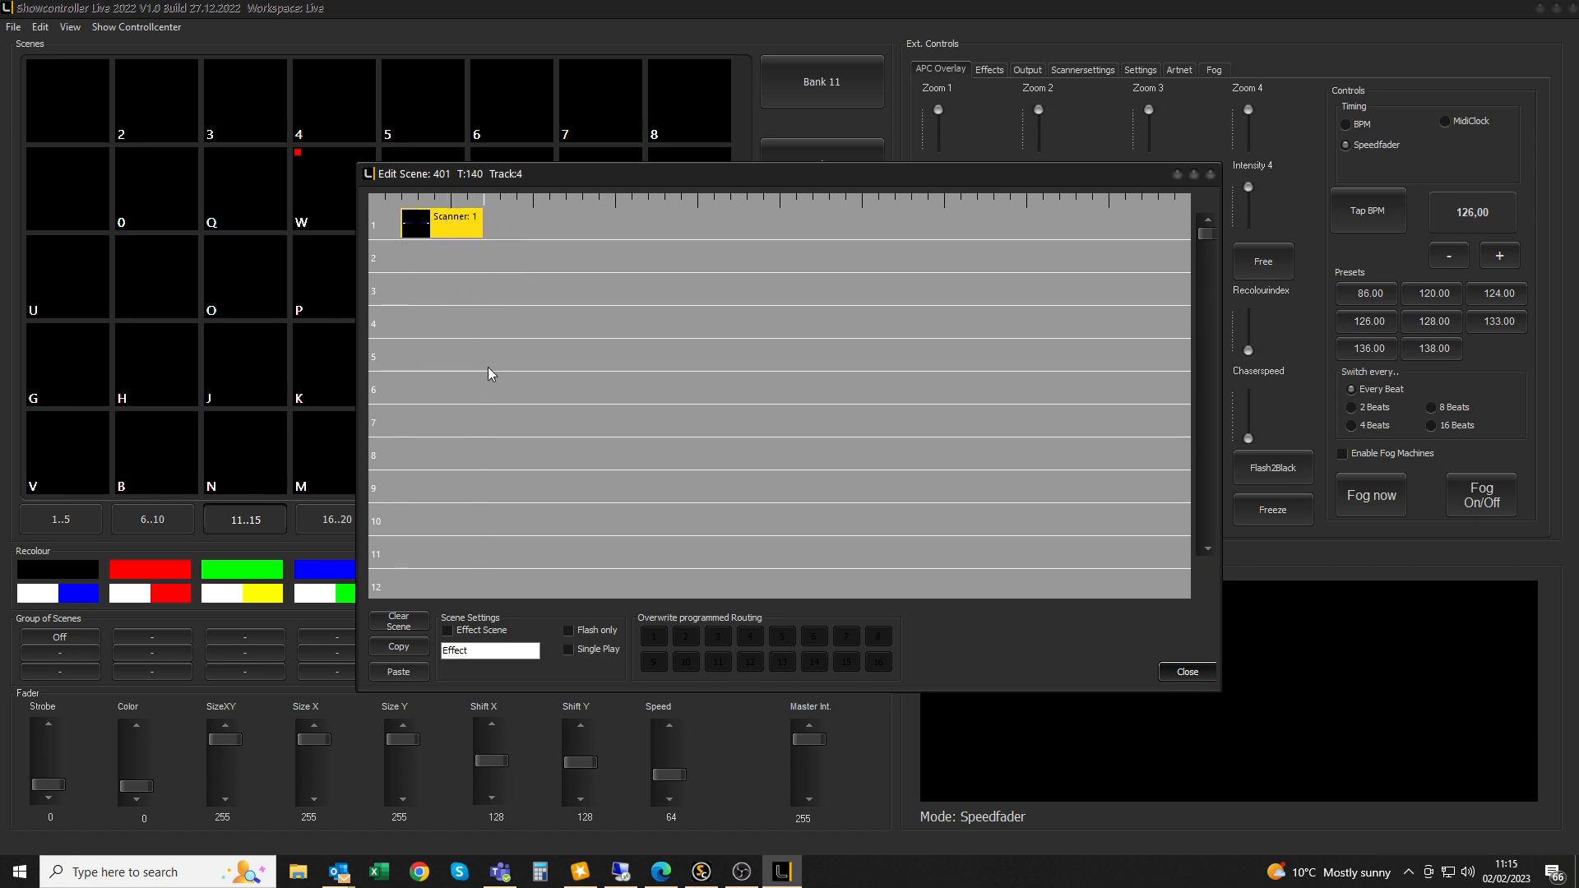
{"action": "double_click", "coordinate": [444, 223]}
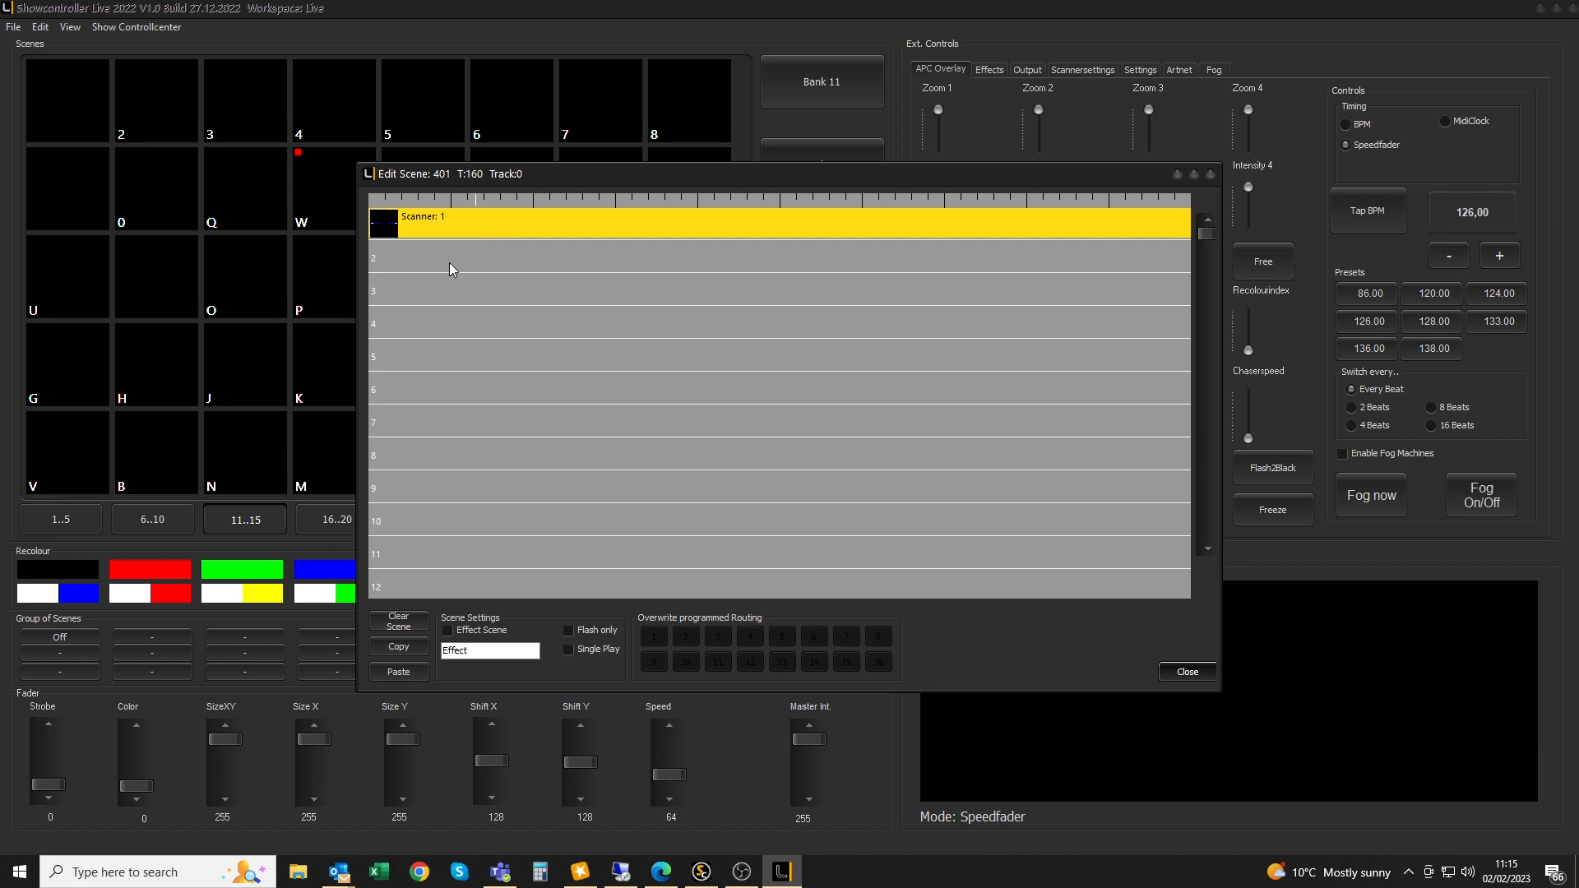
{"action": "double_click", "coordinate": [440, 223]}
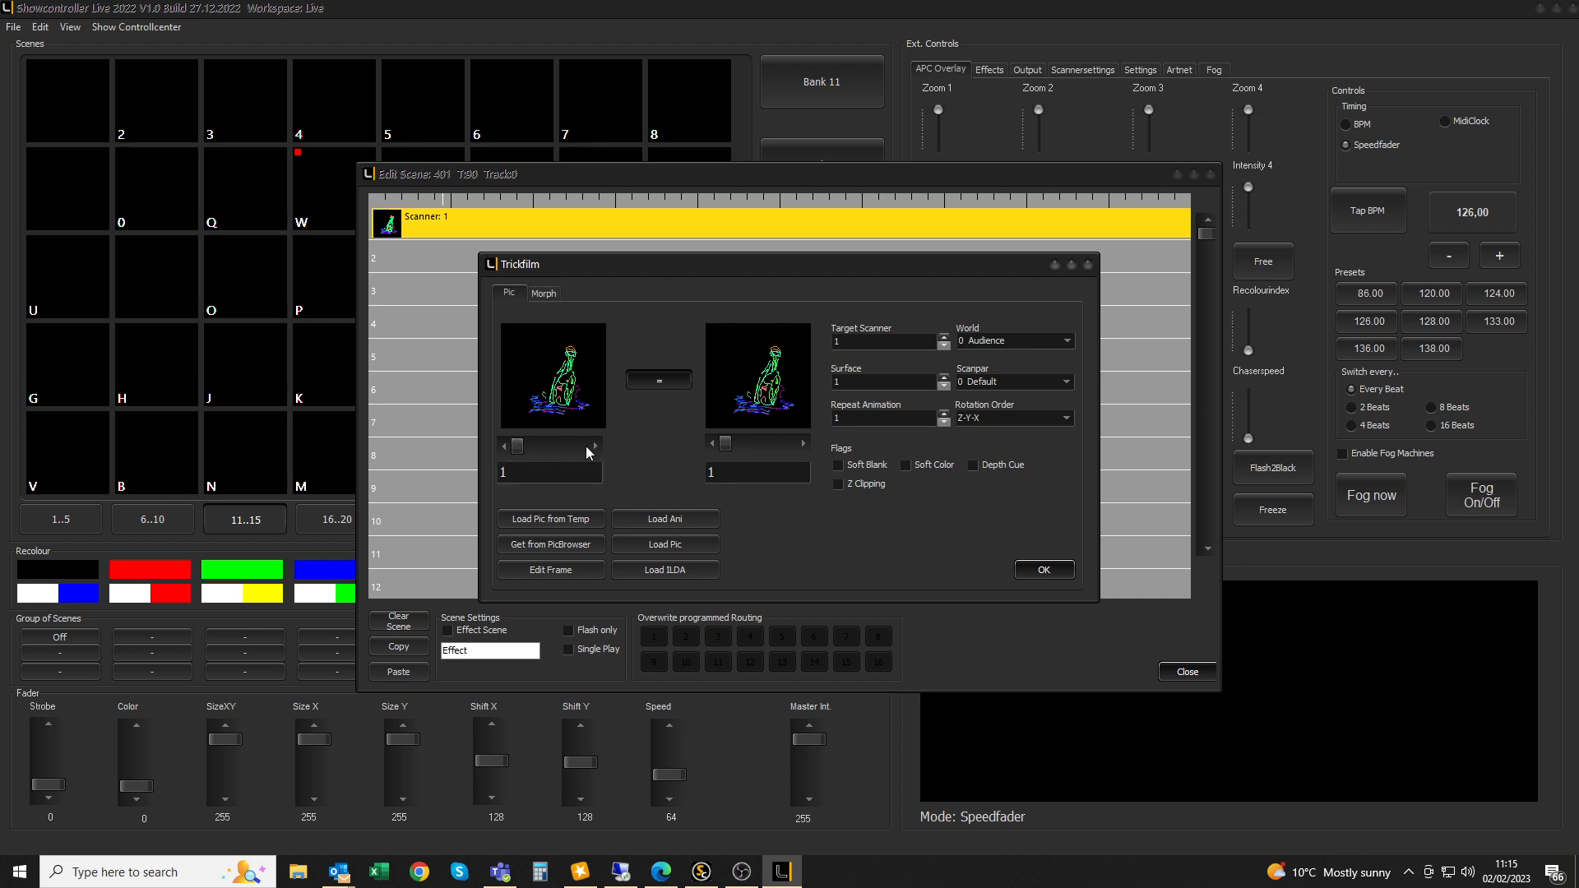
Step the Trickfilm animation to frame 7
{"action": "left_click", "coordinate": [593, 446]}
{"action": "left_click", "coordinate": [593, 446]}
{"action": "left_click", "coordinate": [594, 446]}
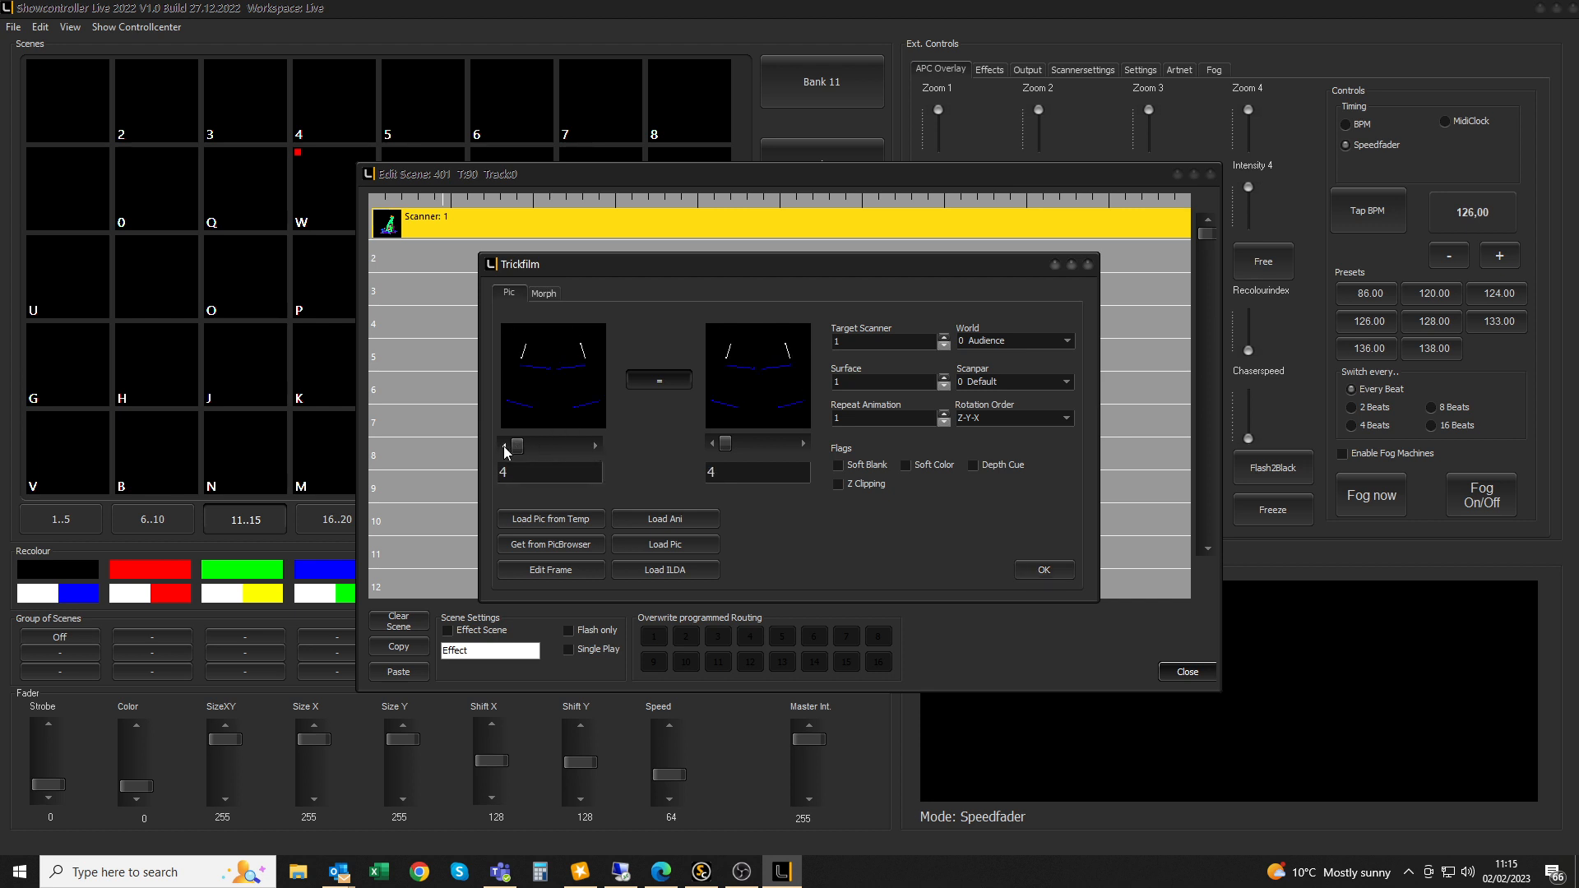
{"action": "left_click", "coordinate": [595, 446]}
{"action": "left_click", "coordinate": [594, 446]}
{"action": "left_click", "coordinate": [593, 446]}
{"action": "left_click", "coordinate": [594, 446]}
{"action": "left_click", "coordinate": [593, 446]}
{"action": "left_click", "coordinate": [505, 445]}
{"action": "left_click", "coordinate": [505, 446]}
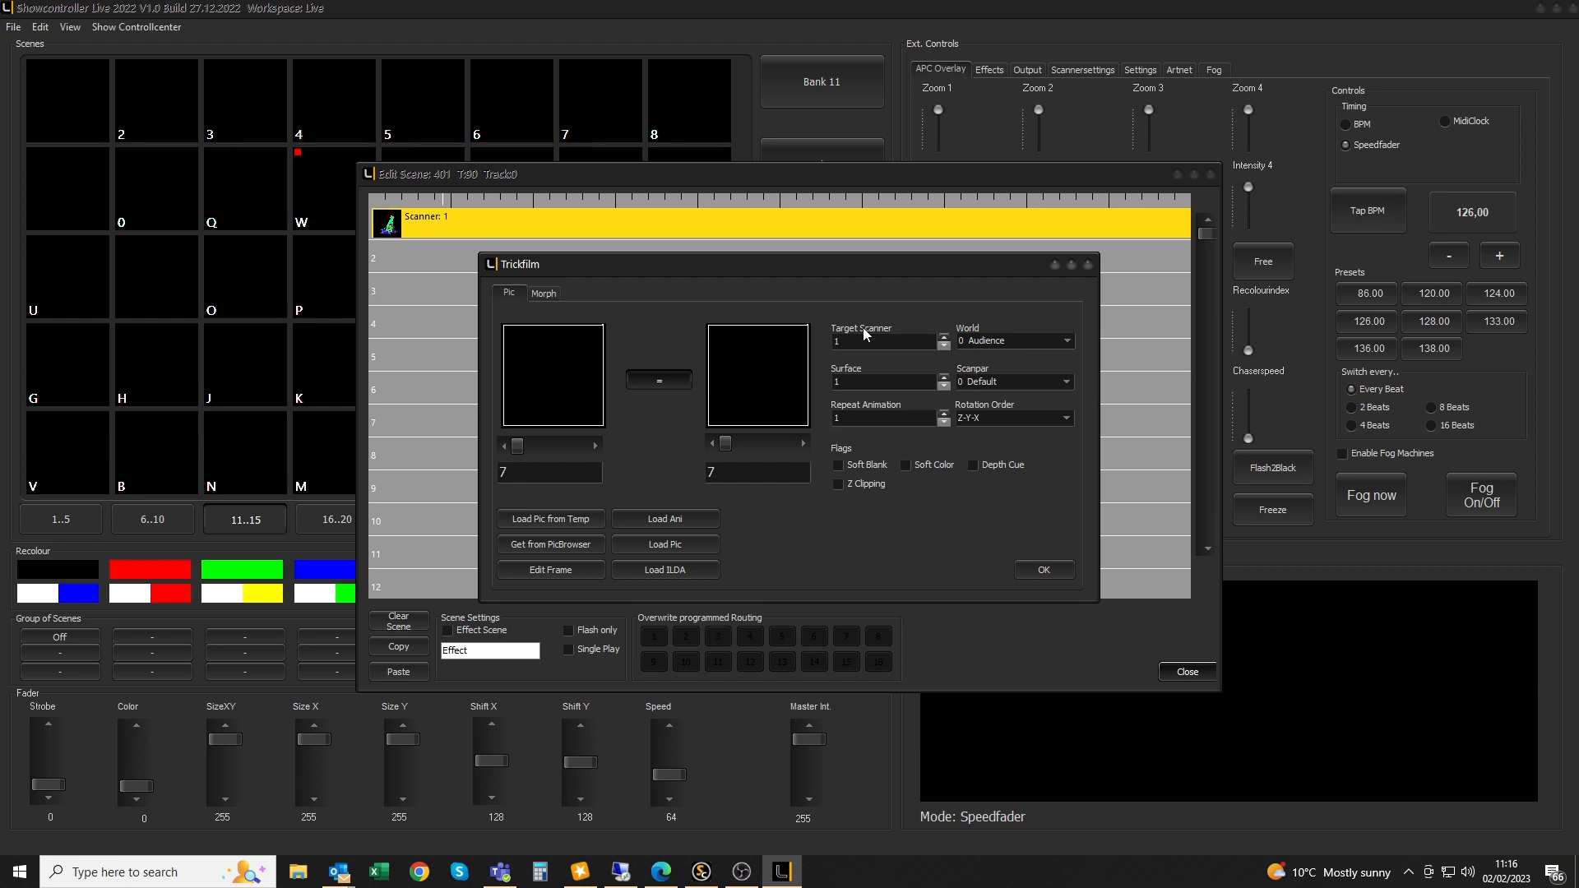
Set target scanner 1, keep world 0 Audience, and confirm the Trickfilm
{"action": "left_click", "coordinate": [942, 347]}
{"action": "left_click", "coordinate": [1066, 341]}
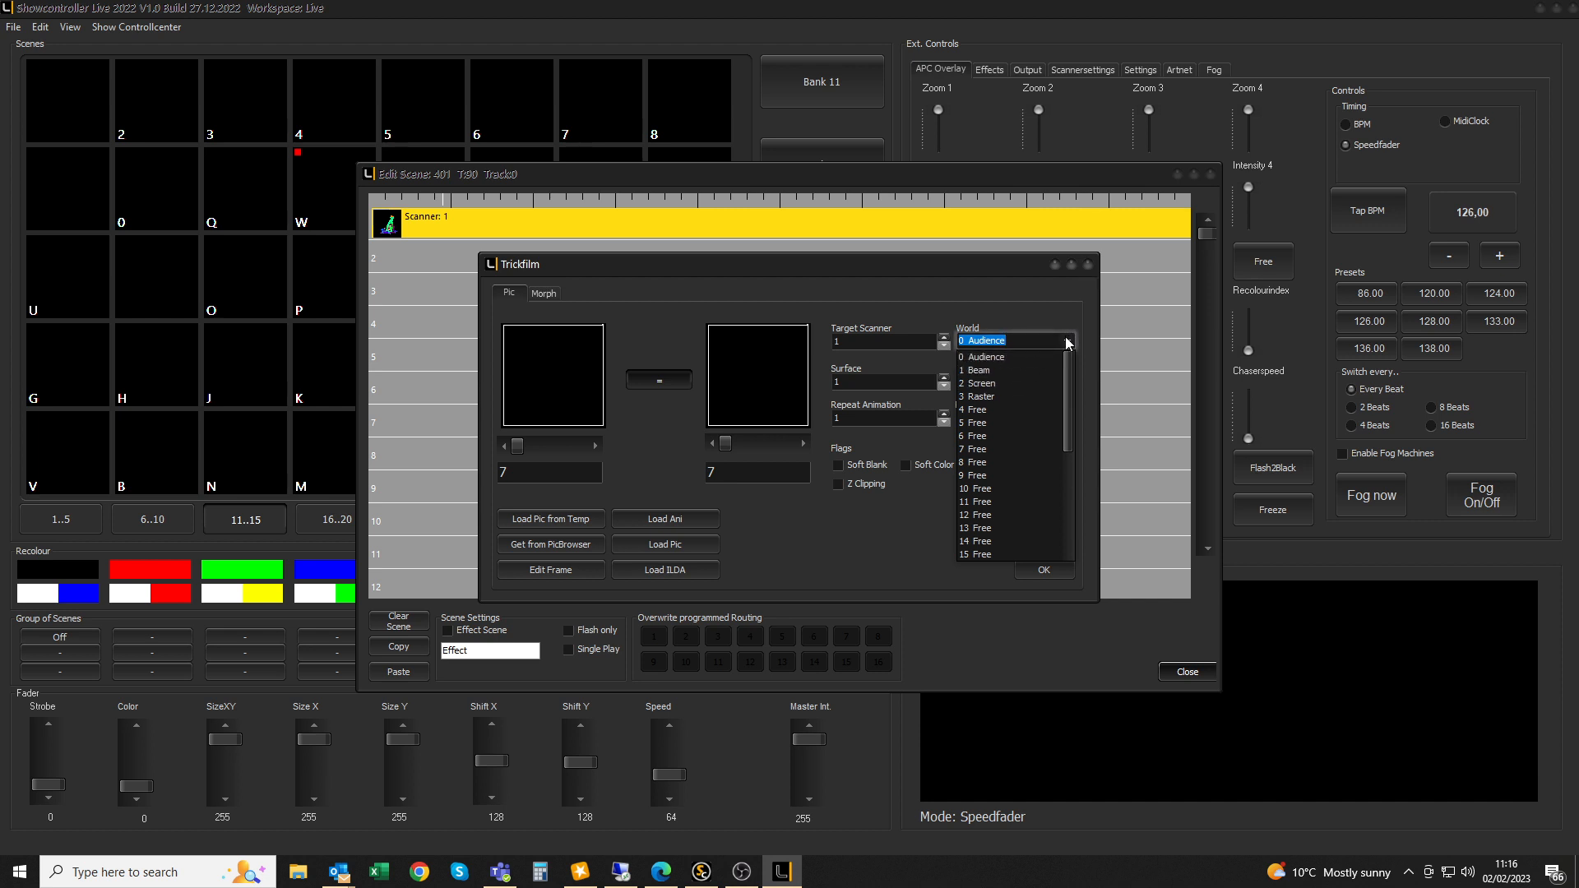
{"action": "left_click", "coordinate": [1066, 344]}
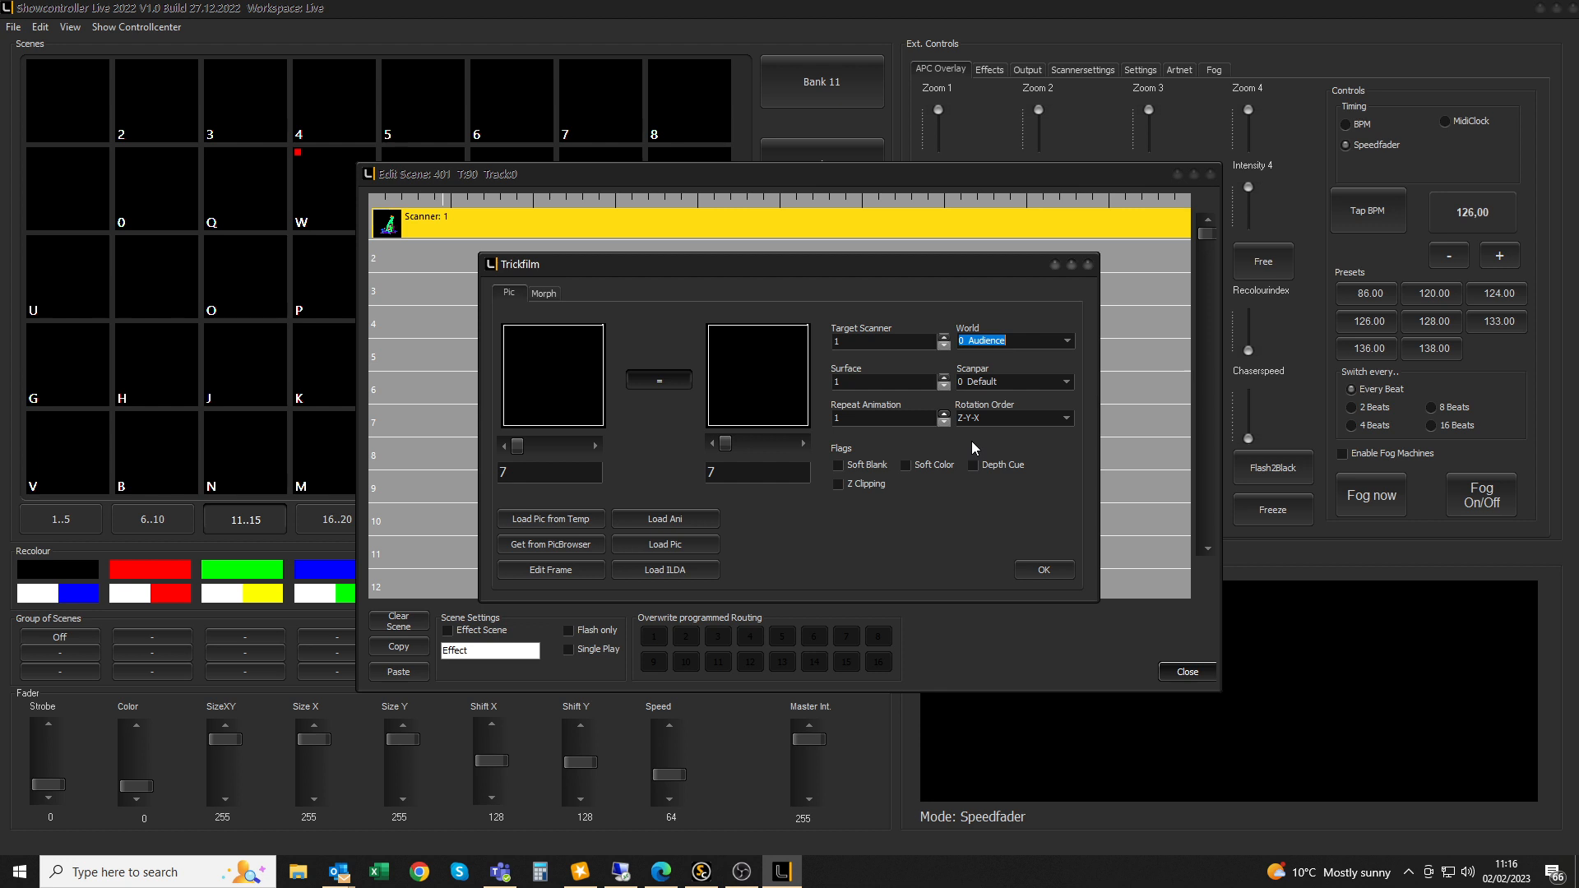
{"action": "left_click", "coordinate": [1049, 574]}
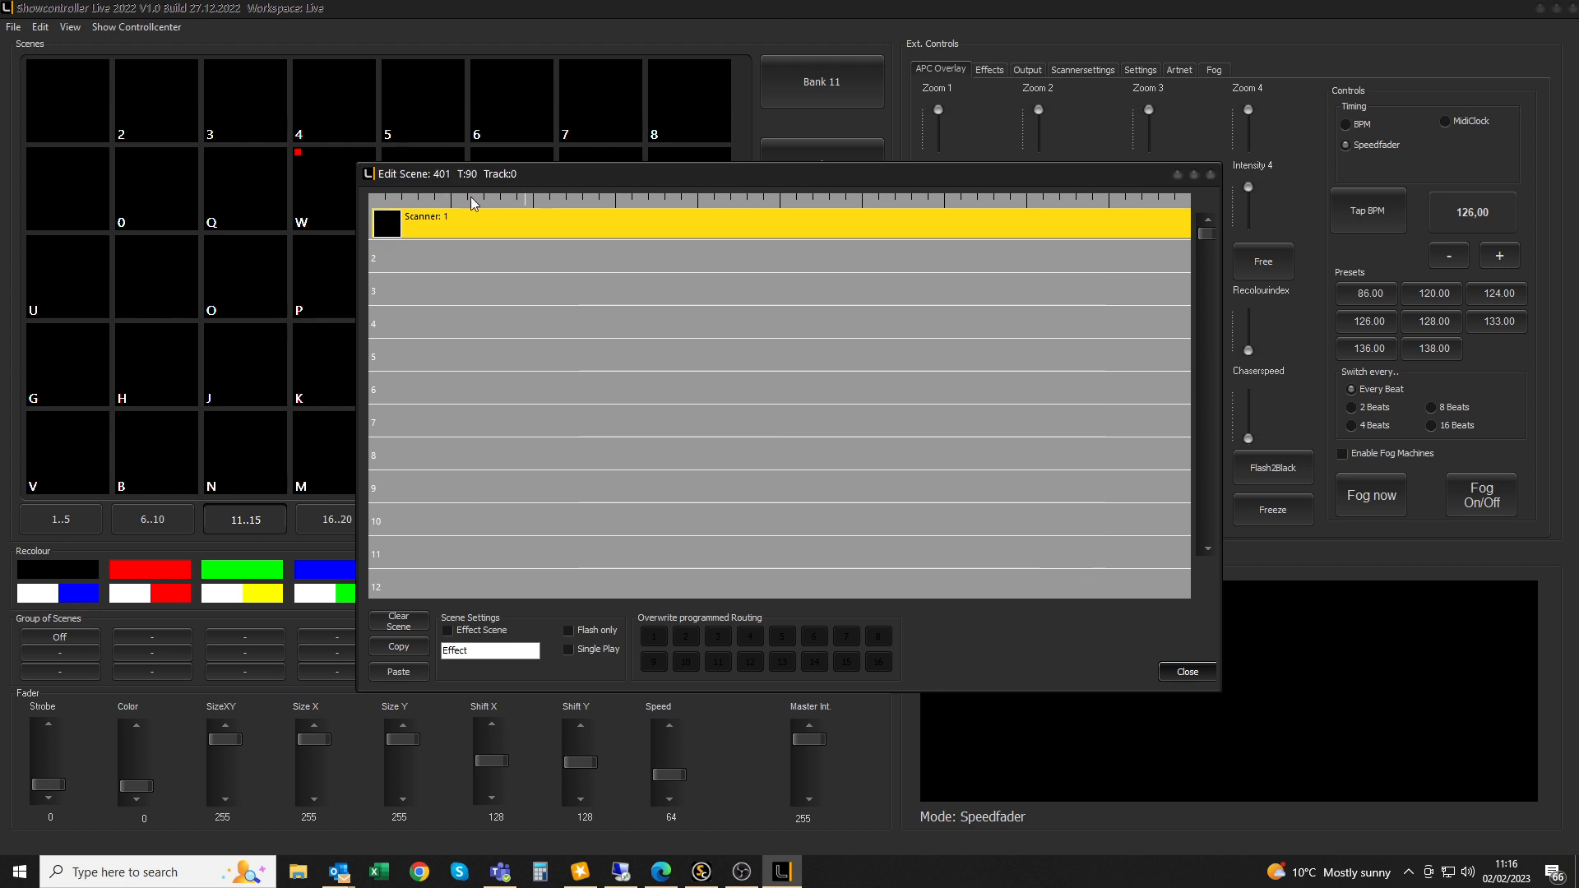
Turn Laser On, reopen scene 401, and put a Size XY effect on track 2
{"action": "left_click", "coordinate": [1187, 672]}
{"action": "left_click", "coordinate": [853, 661]}
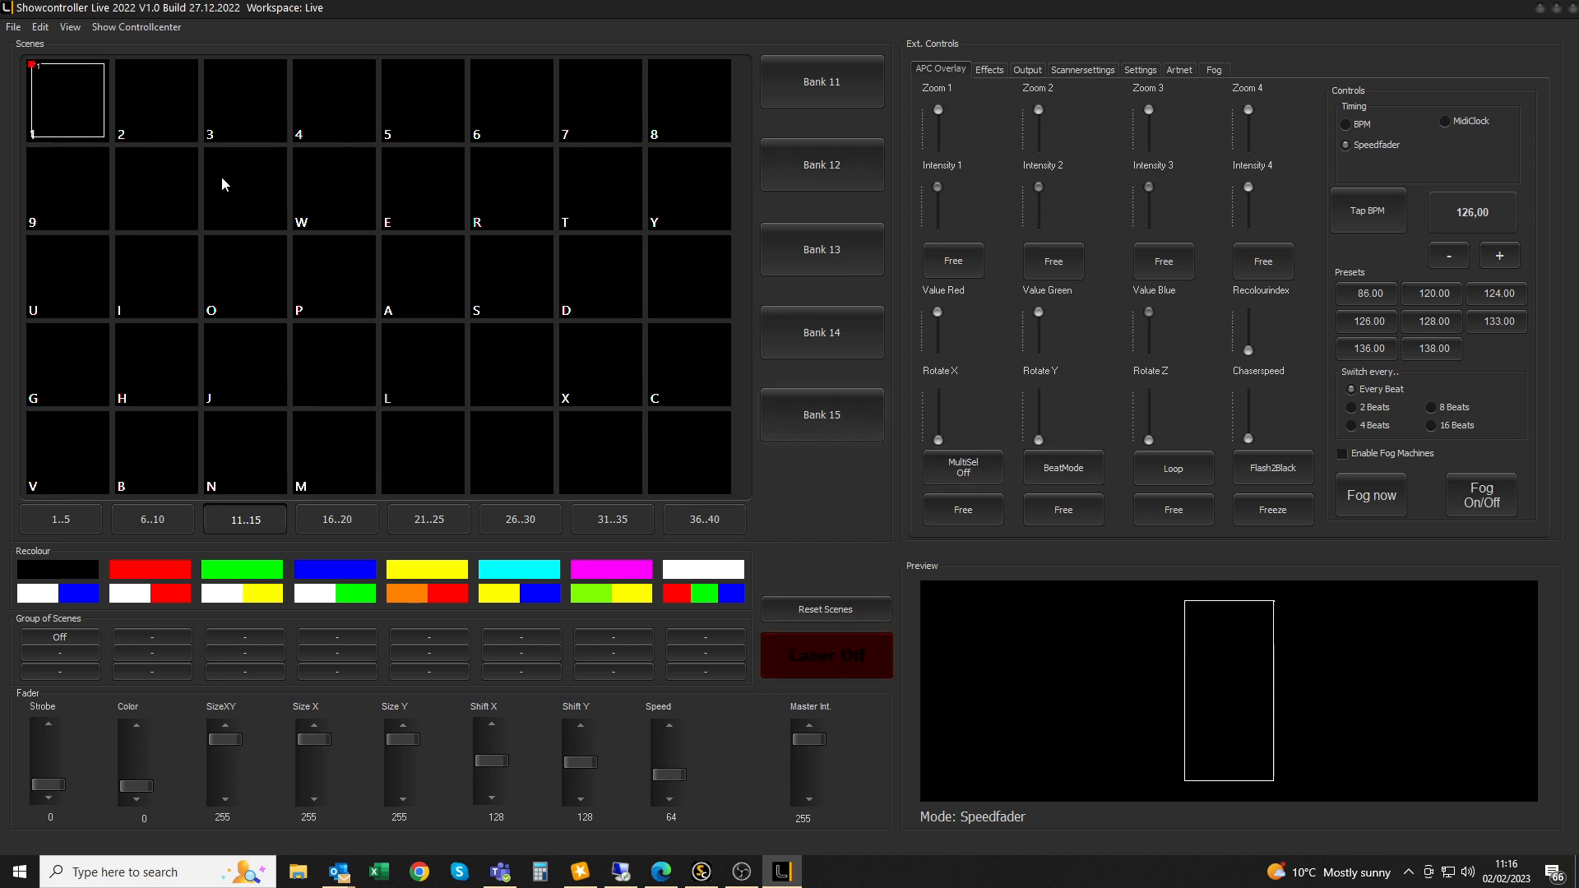
{"action": "double_click", "coordinate": [87, 99]}
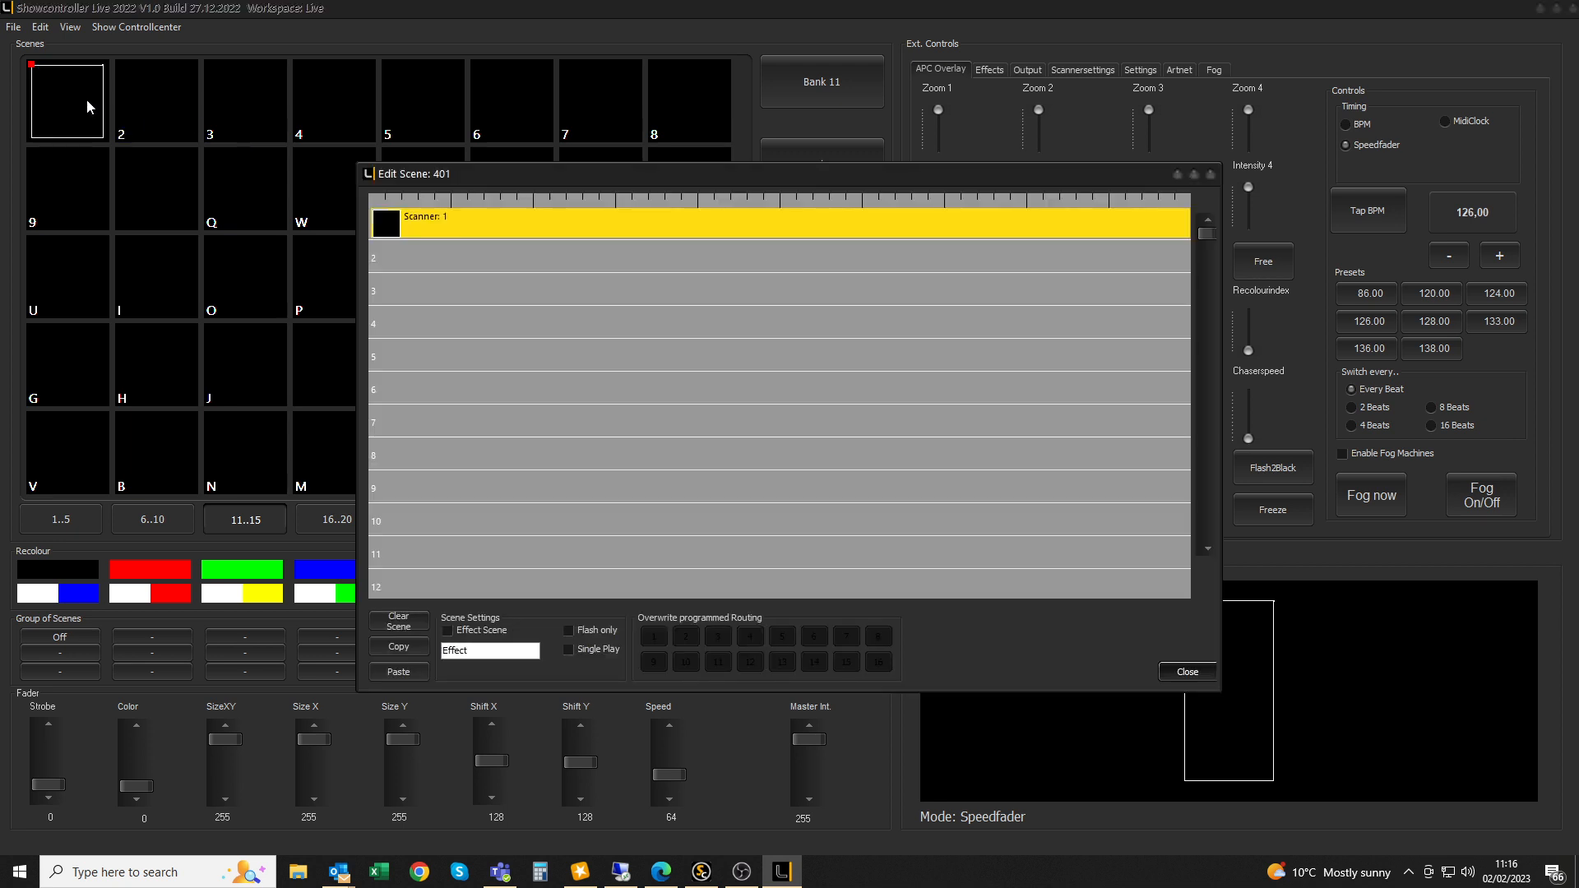
{"action": "double_click", "coordinate": [456, 256]}
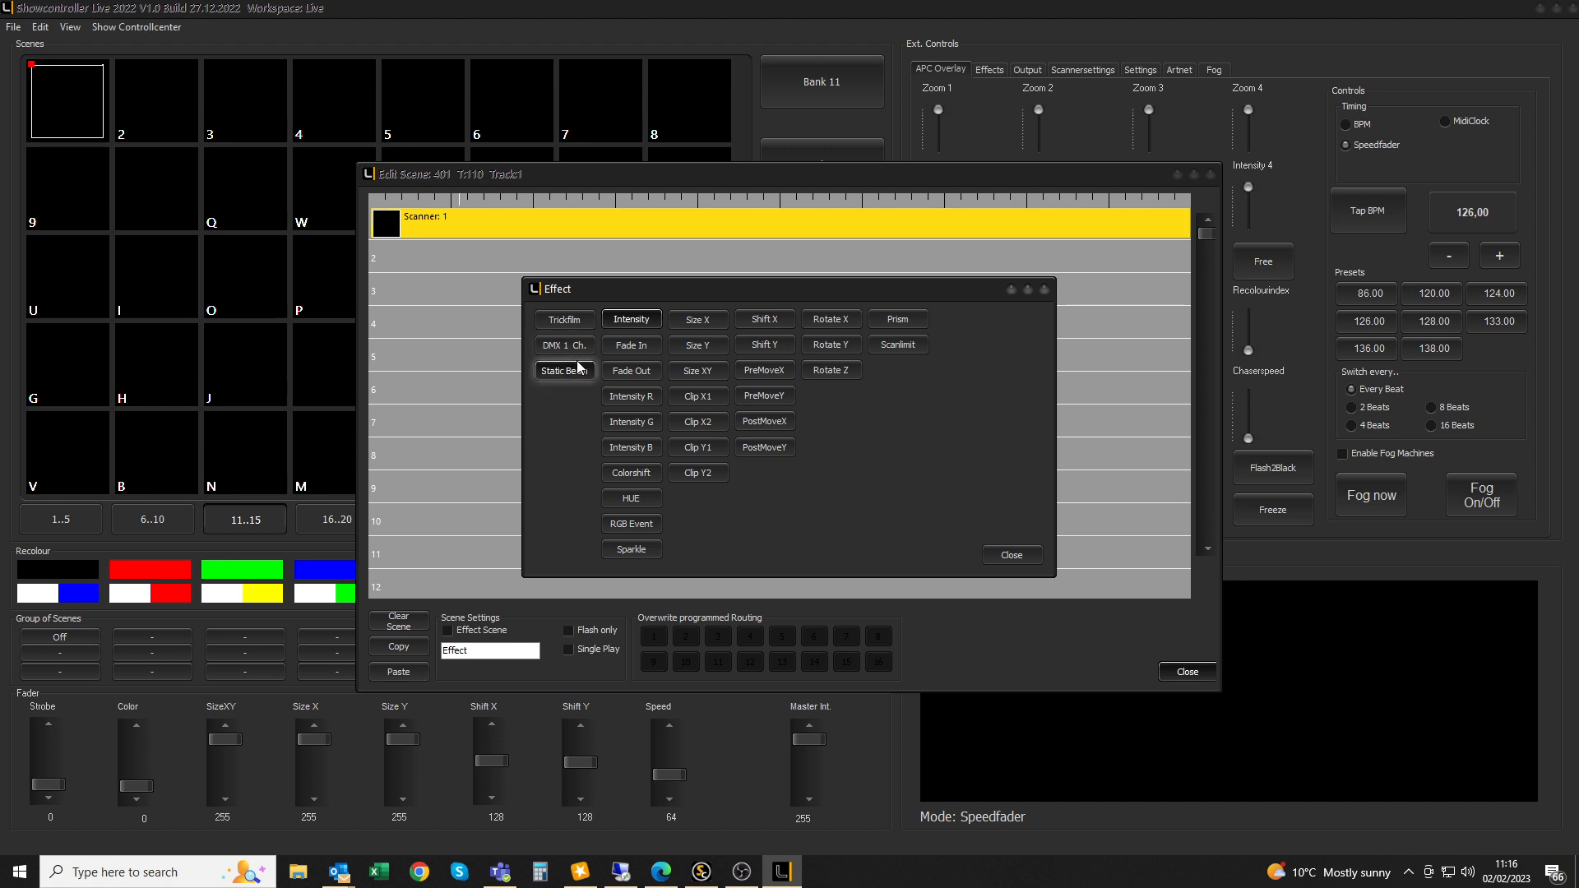
{"action": "left_click", "coordinate": [710, 371]}
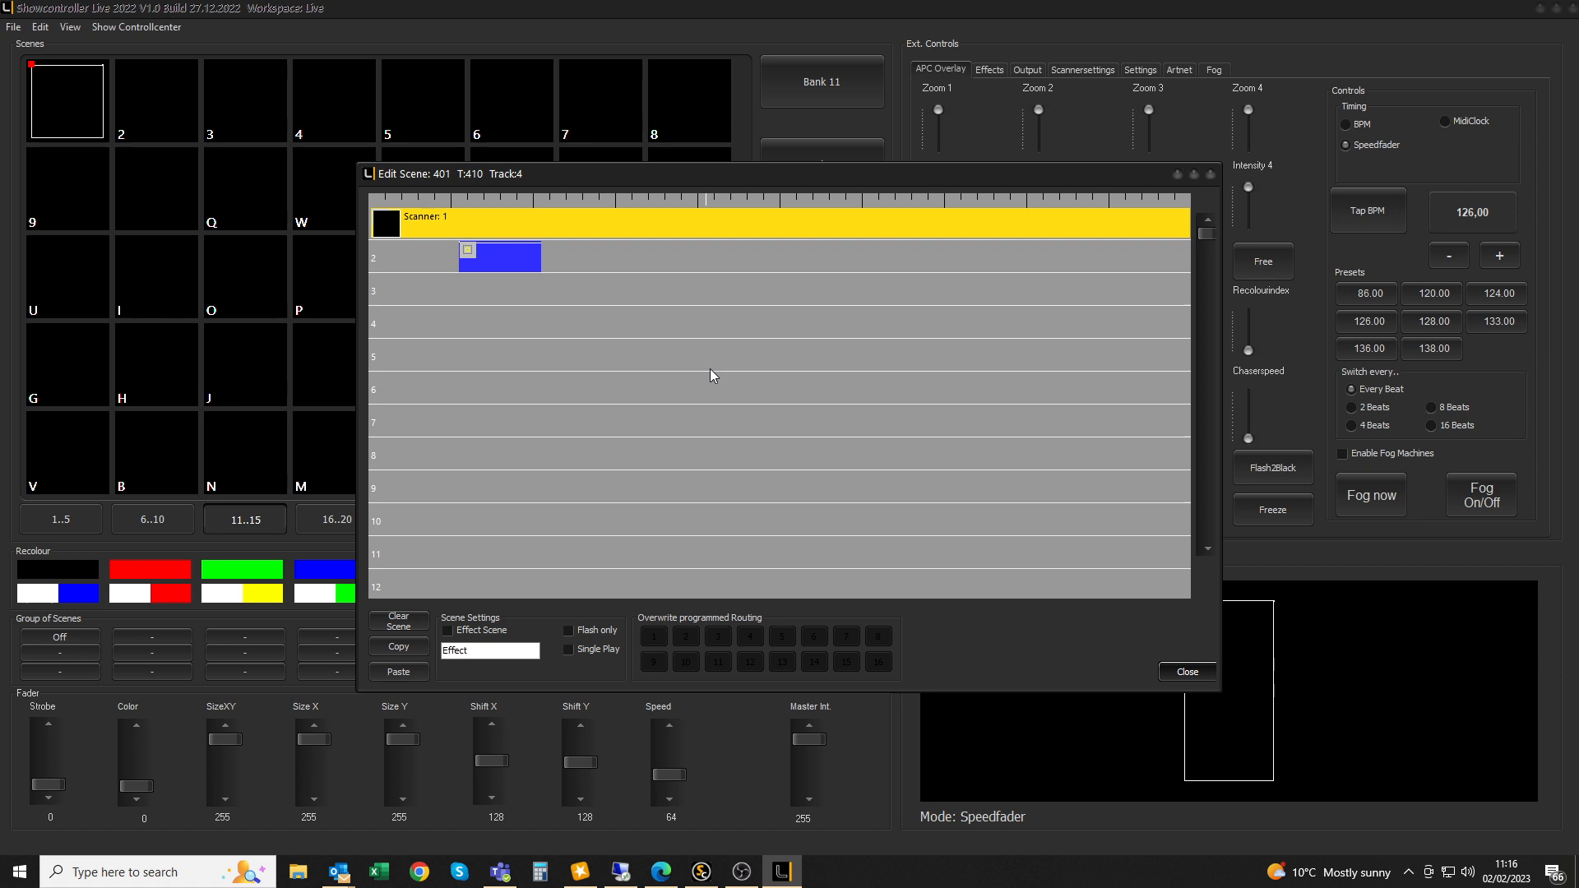
Stretch the track 2 Size XY across the scene with Begin 0 and Sinus animation
{"action": "double_click", "coordinate": [504, 255]}
{"action": "double_click", "coordinate": [504, 254]}
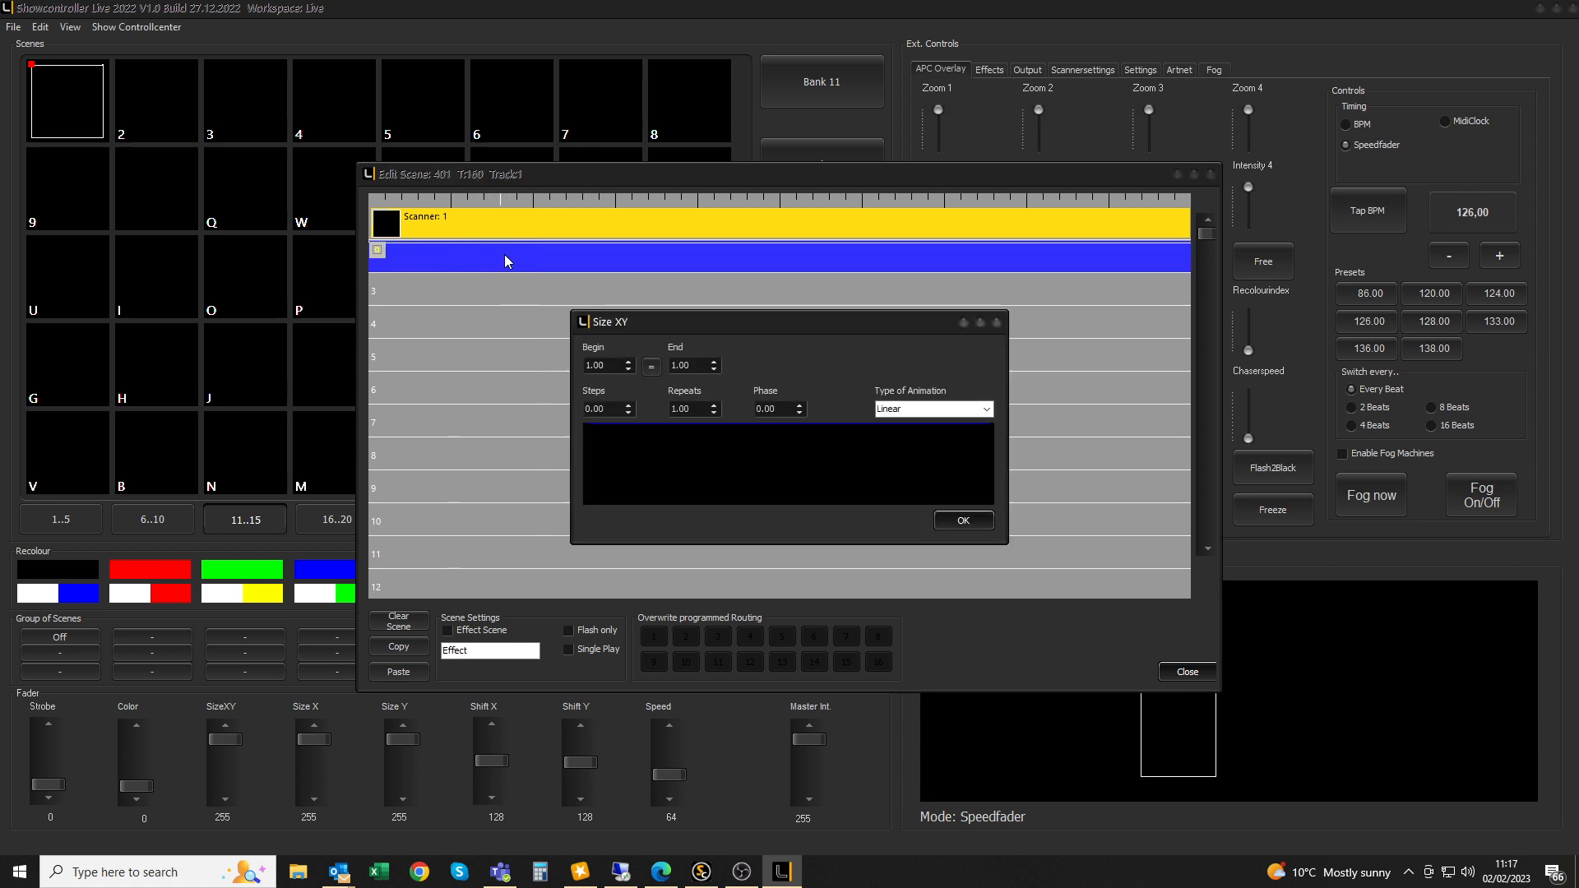
{"action": "double_click", "coordinate": [600, 365]}
{"action": "type", "text": "0"}
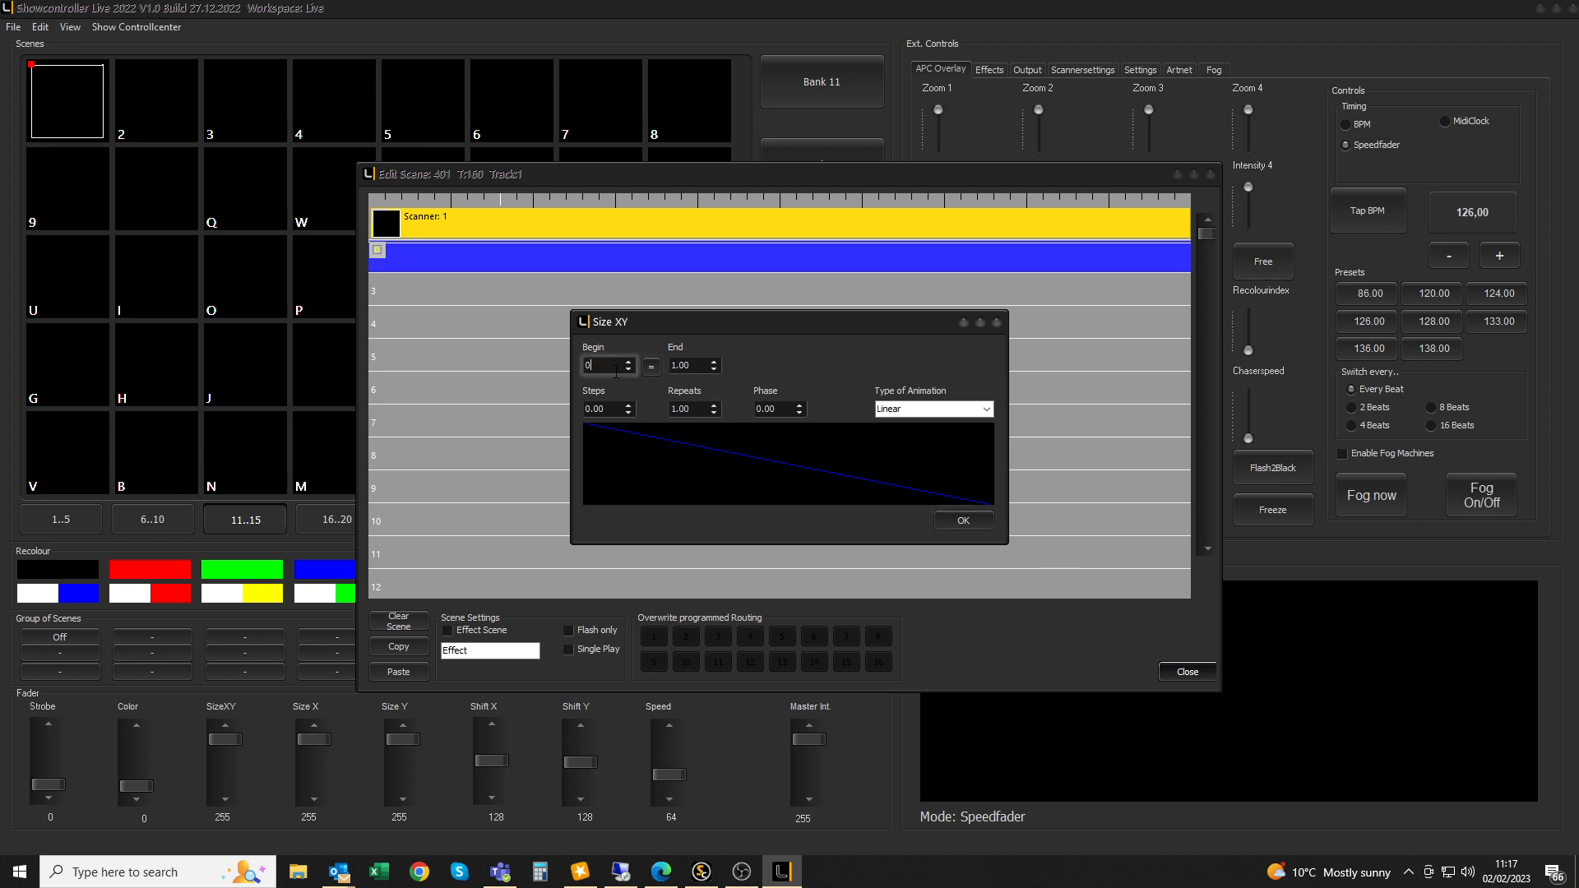
{"action": "left_click", "coordinate": [929, 409]}
{"action": "left_click", "coordinate": [986, 409]}
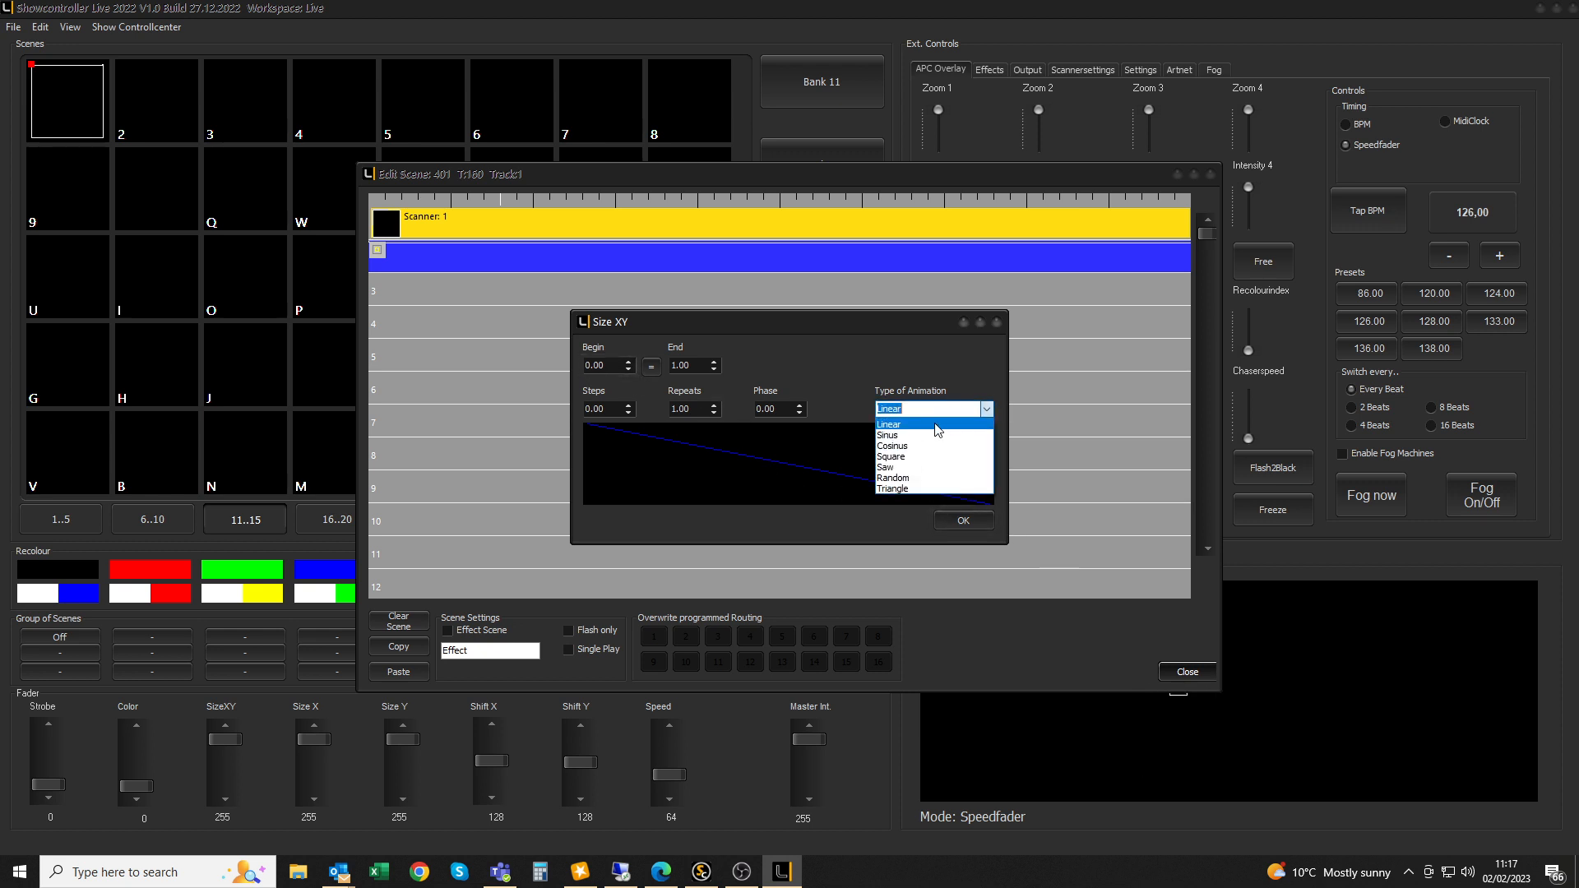
{"action": "left_click", "coordinate": [932, 435]}
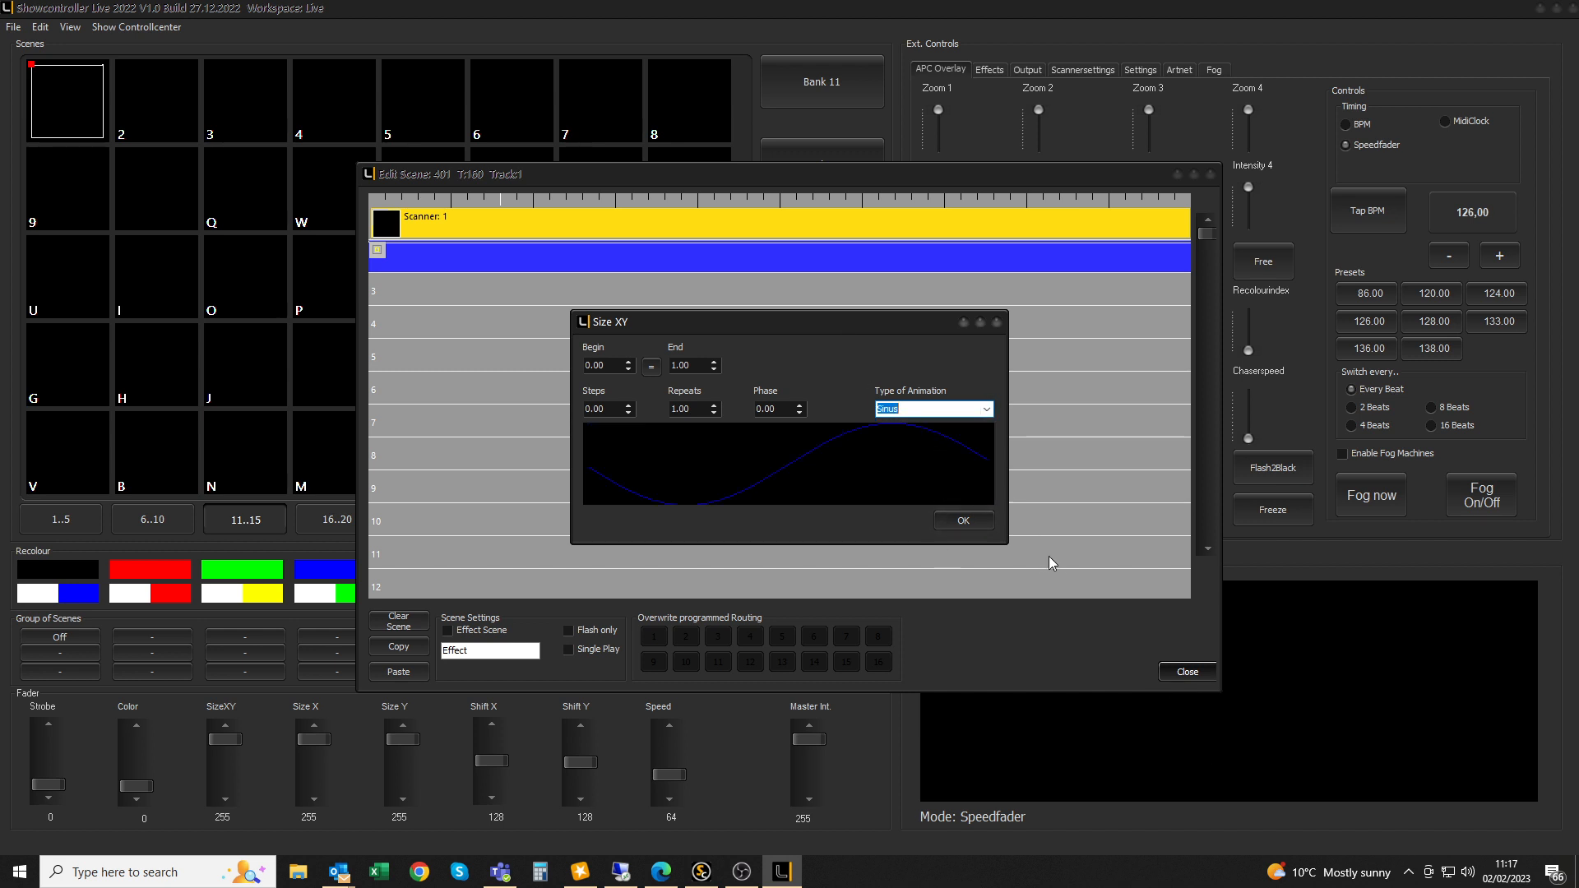
{"action": "left_click", "coordinate": [960, 516]}
{"action": "left_click_drag", "start_coordinate": [1108, 182], "coordinate": [1022, 156]}
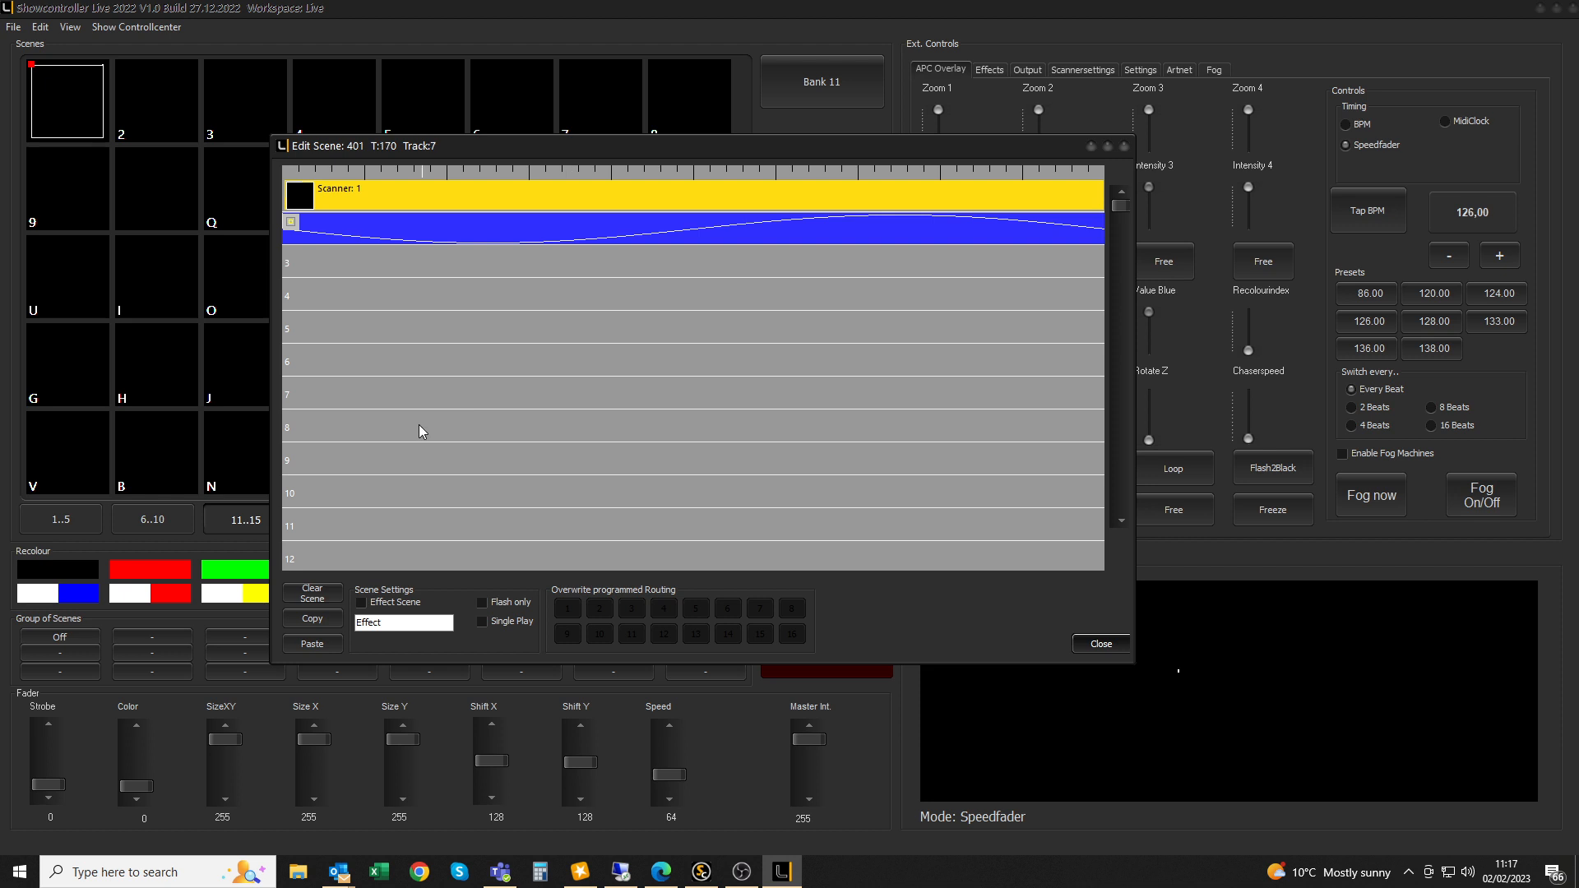
{"action": "double_click", "coordinate": [392, 259]}
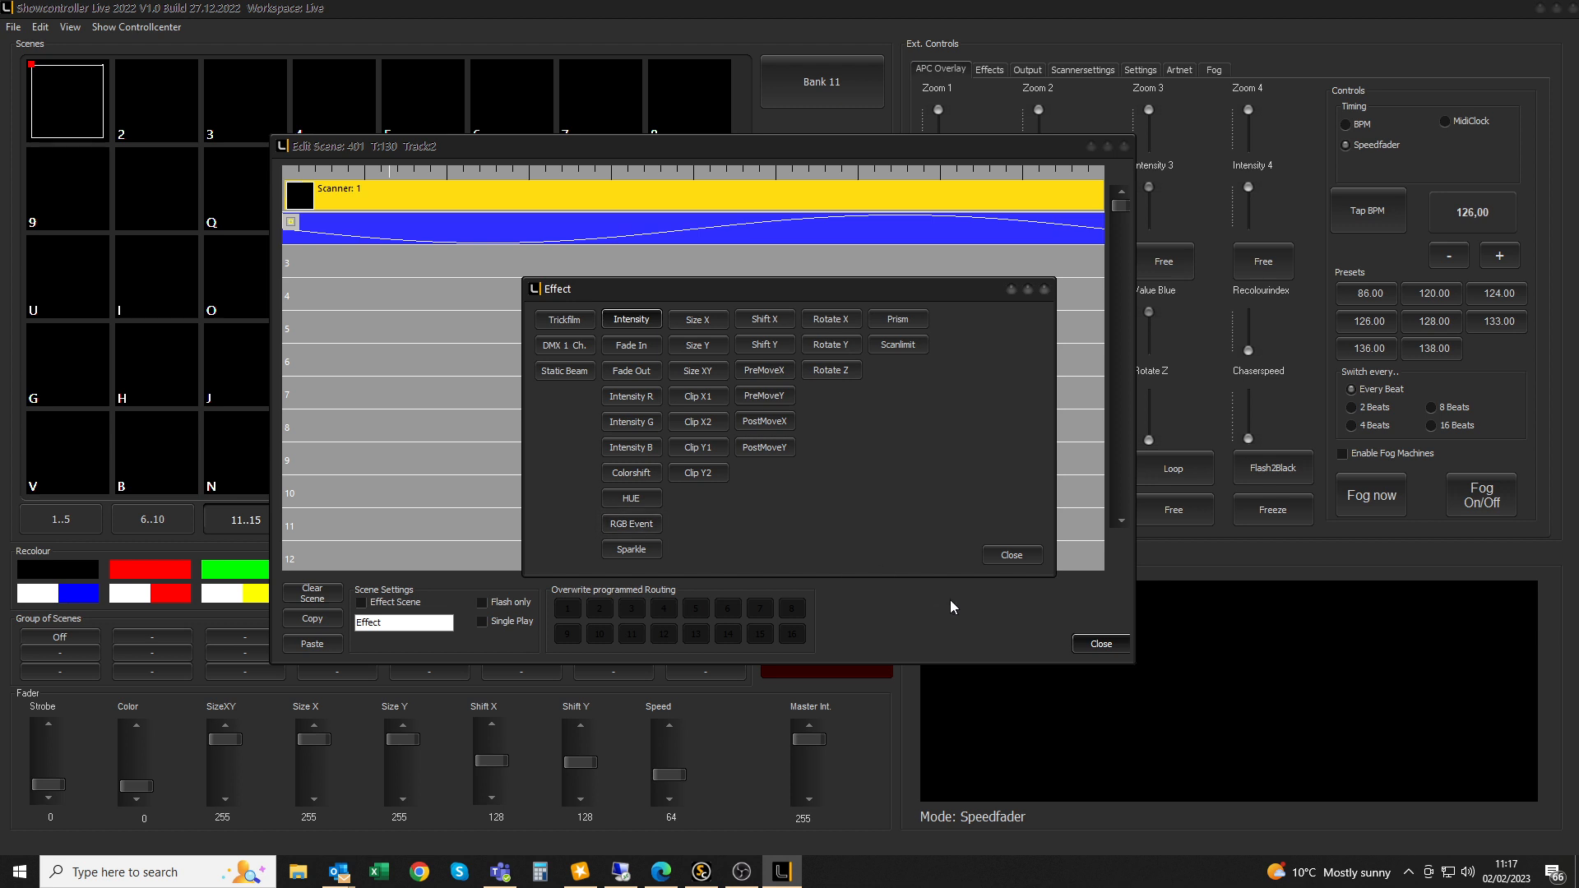
Skip track 3, stretch a Trickfilm across track 6, and open its settings
{"action": "left_click", "coordinate": [1012, 556]}
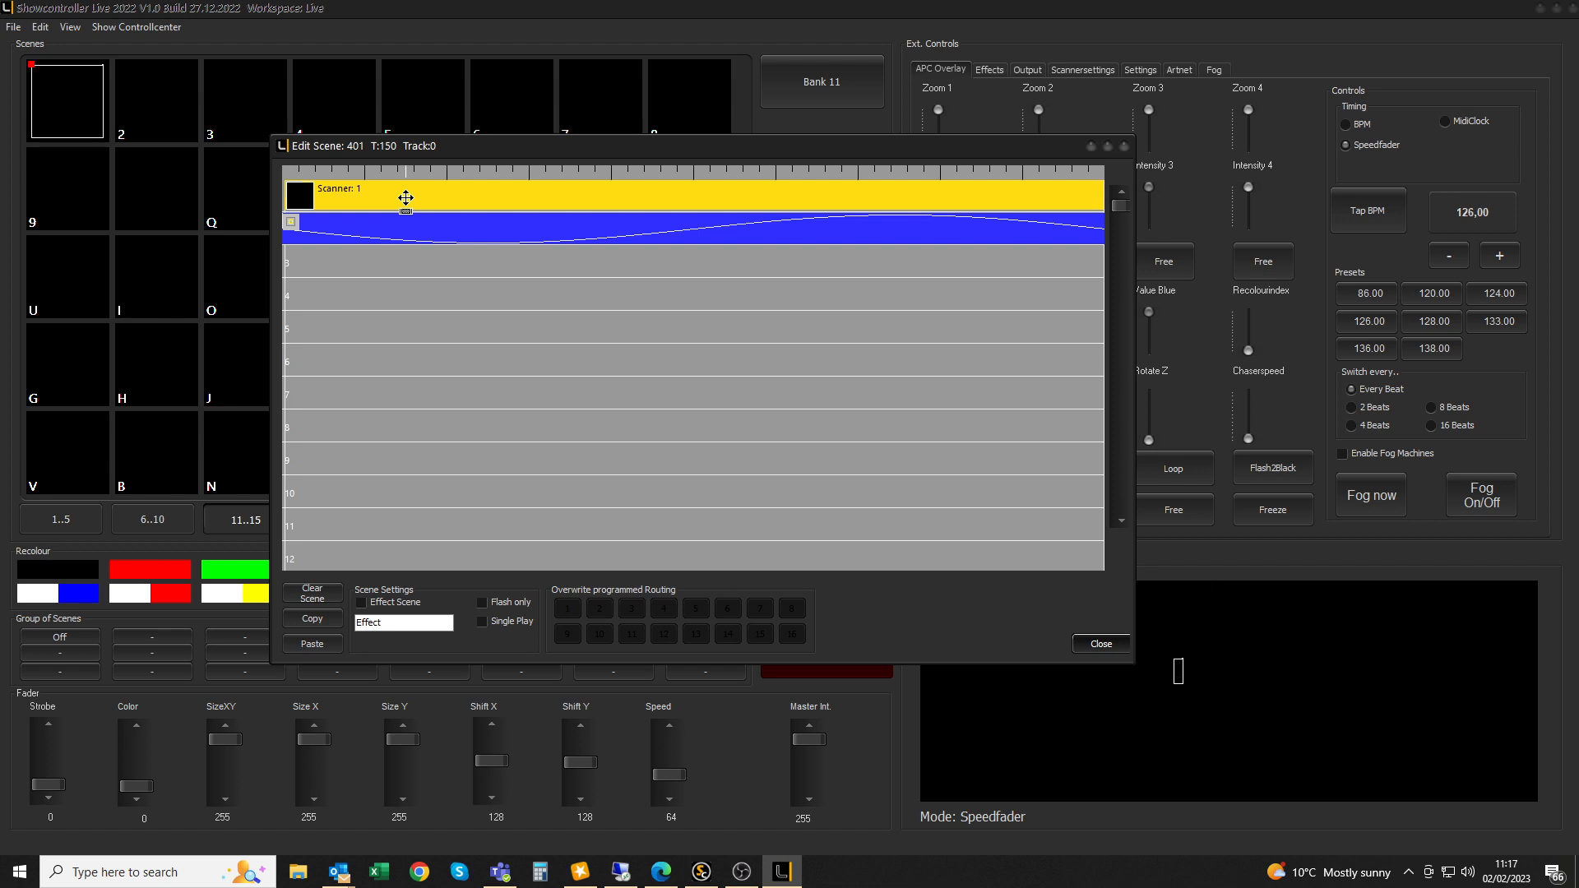
{"action": "double_click", "coordinate": [402, 366]}
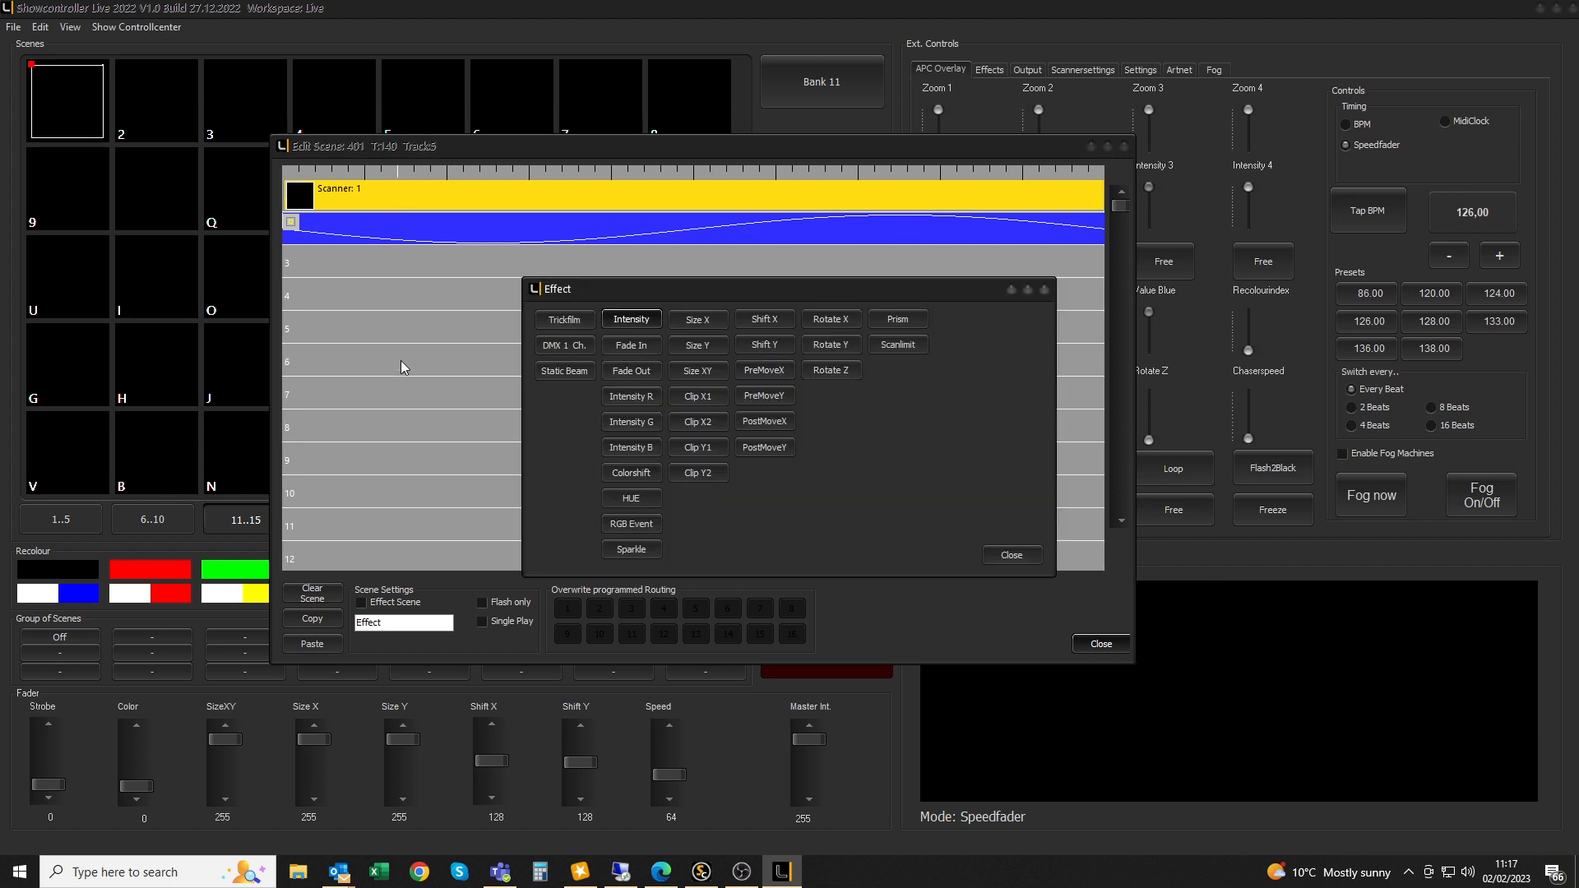
{"action": "left_click", "coordinate": [559, 322]}
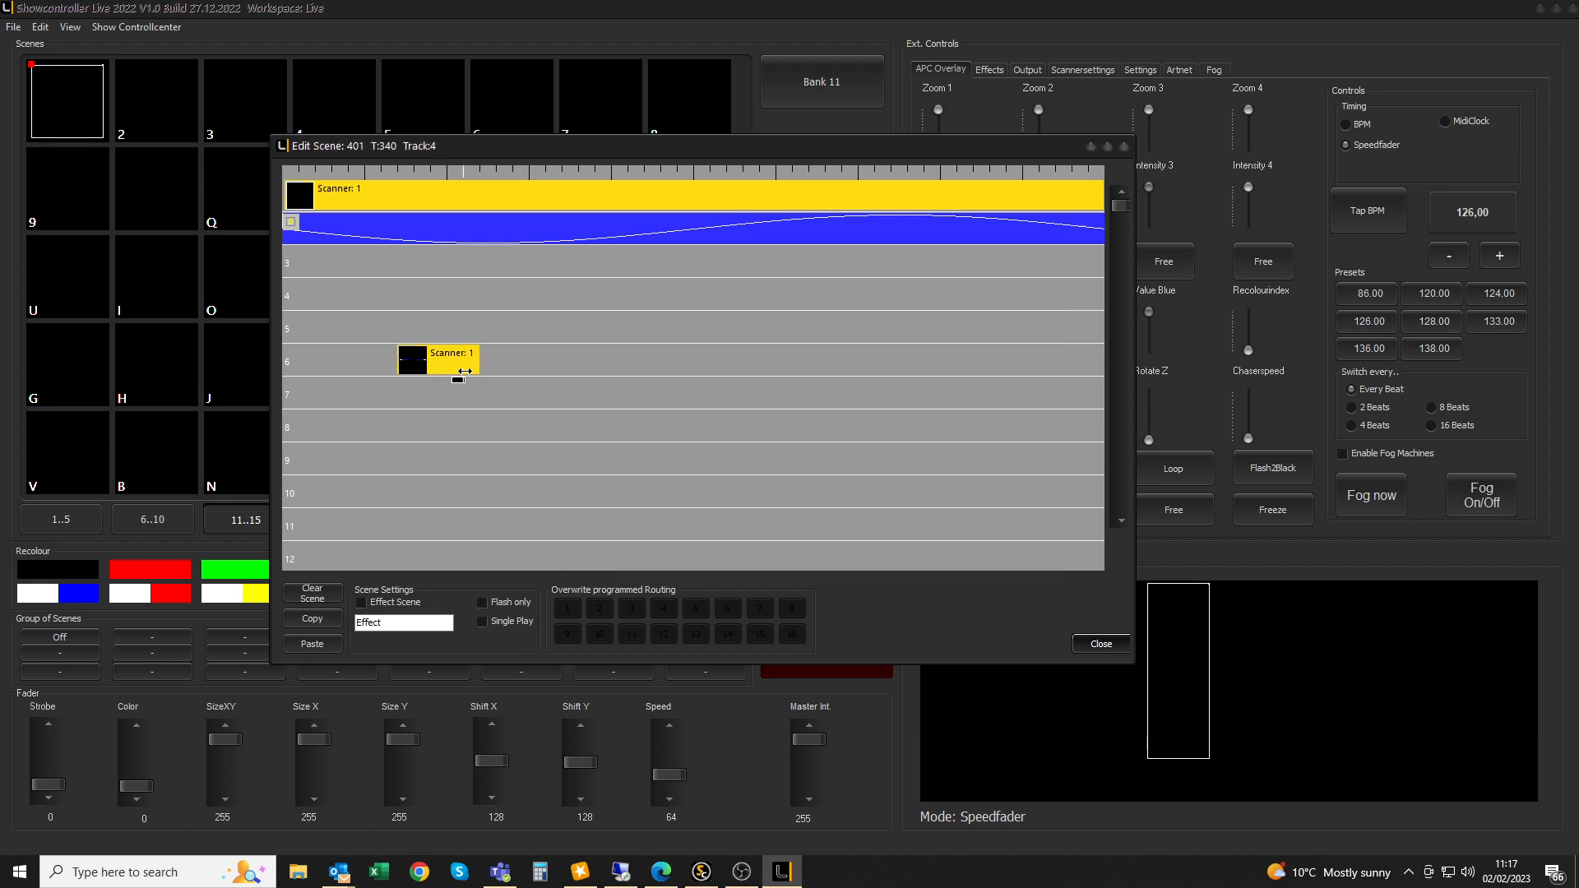
{"action": "double_click", "coordinate": [437, 362]}
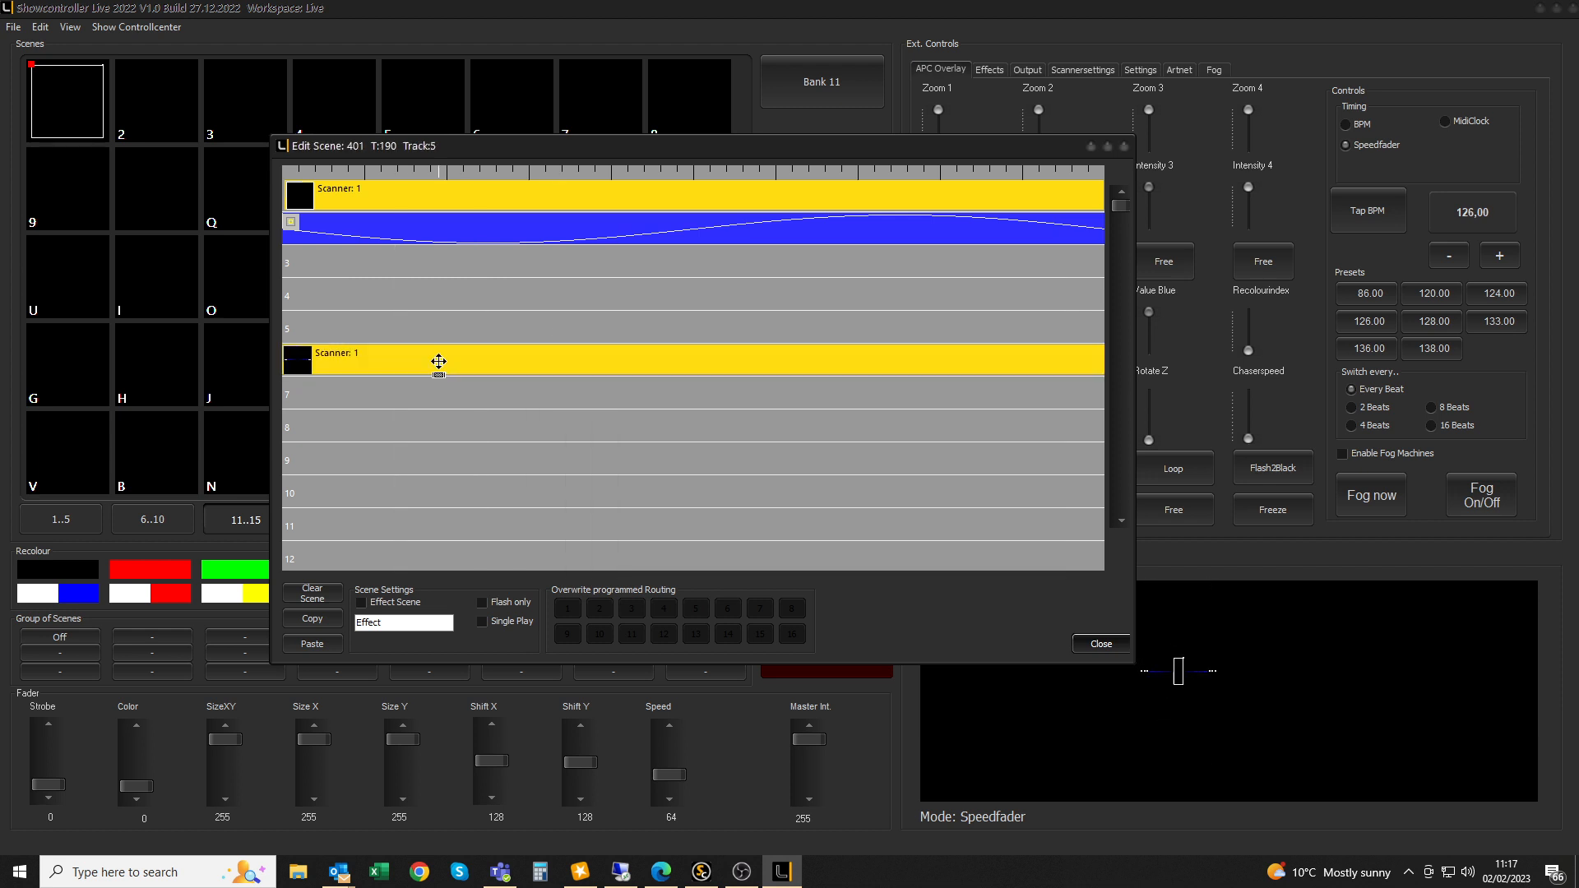
{"action": "double_click", "coordinate": [377, 362]}
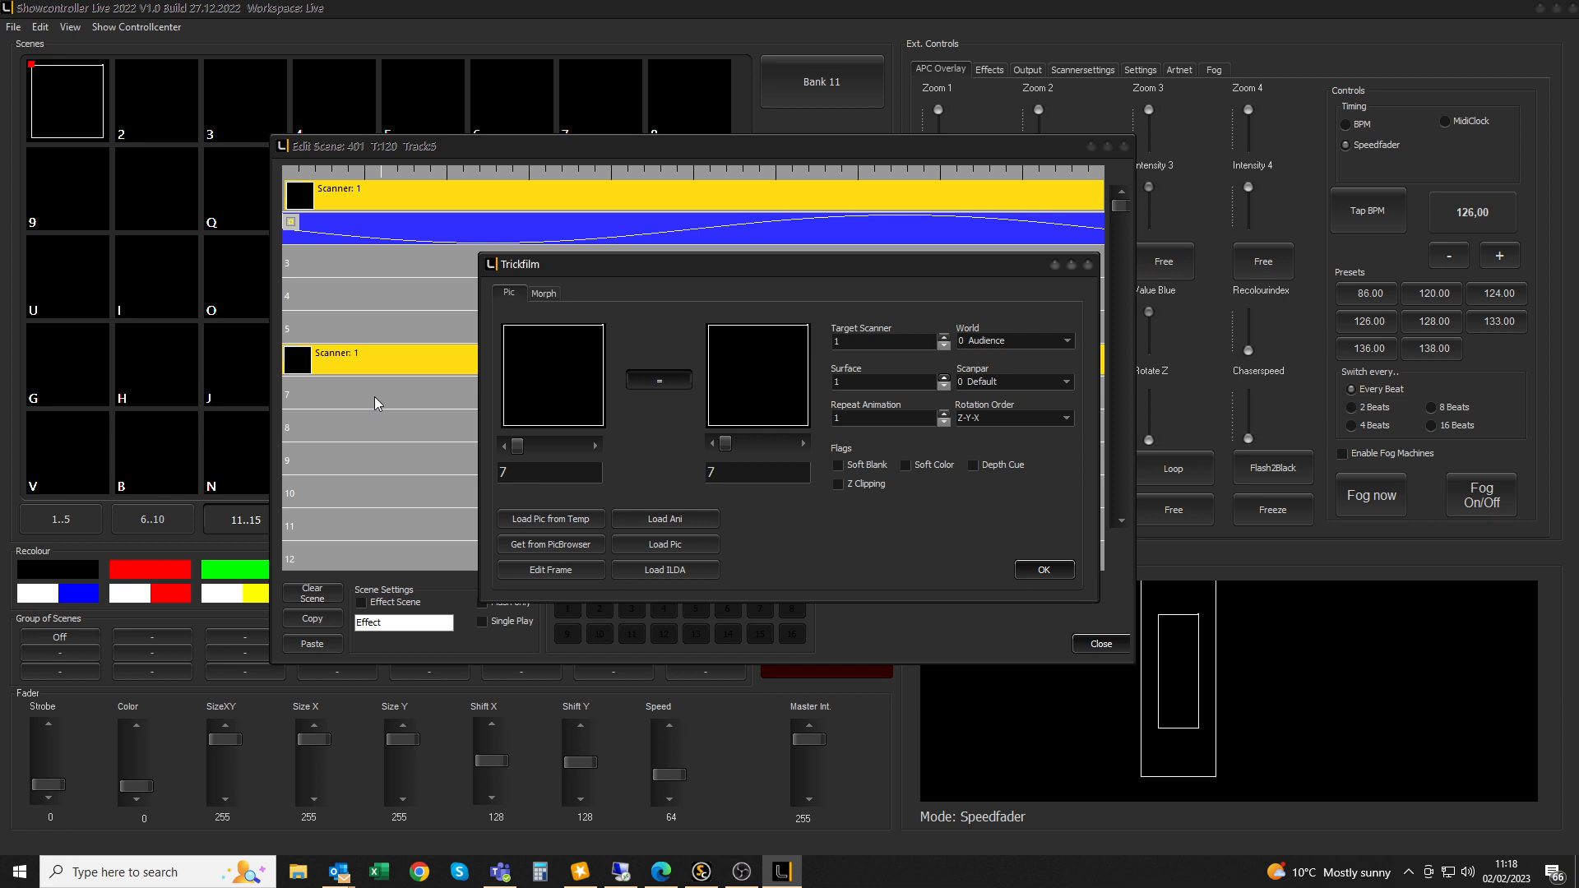
Set the track 6 Trickfilm's target scanner to 2 and confirm
{"action": "left_click", "coordinate": [944, 337]}
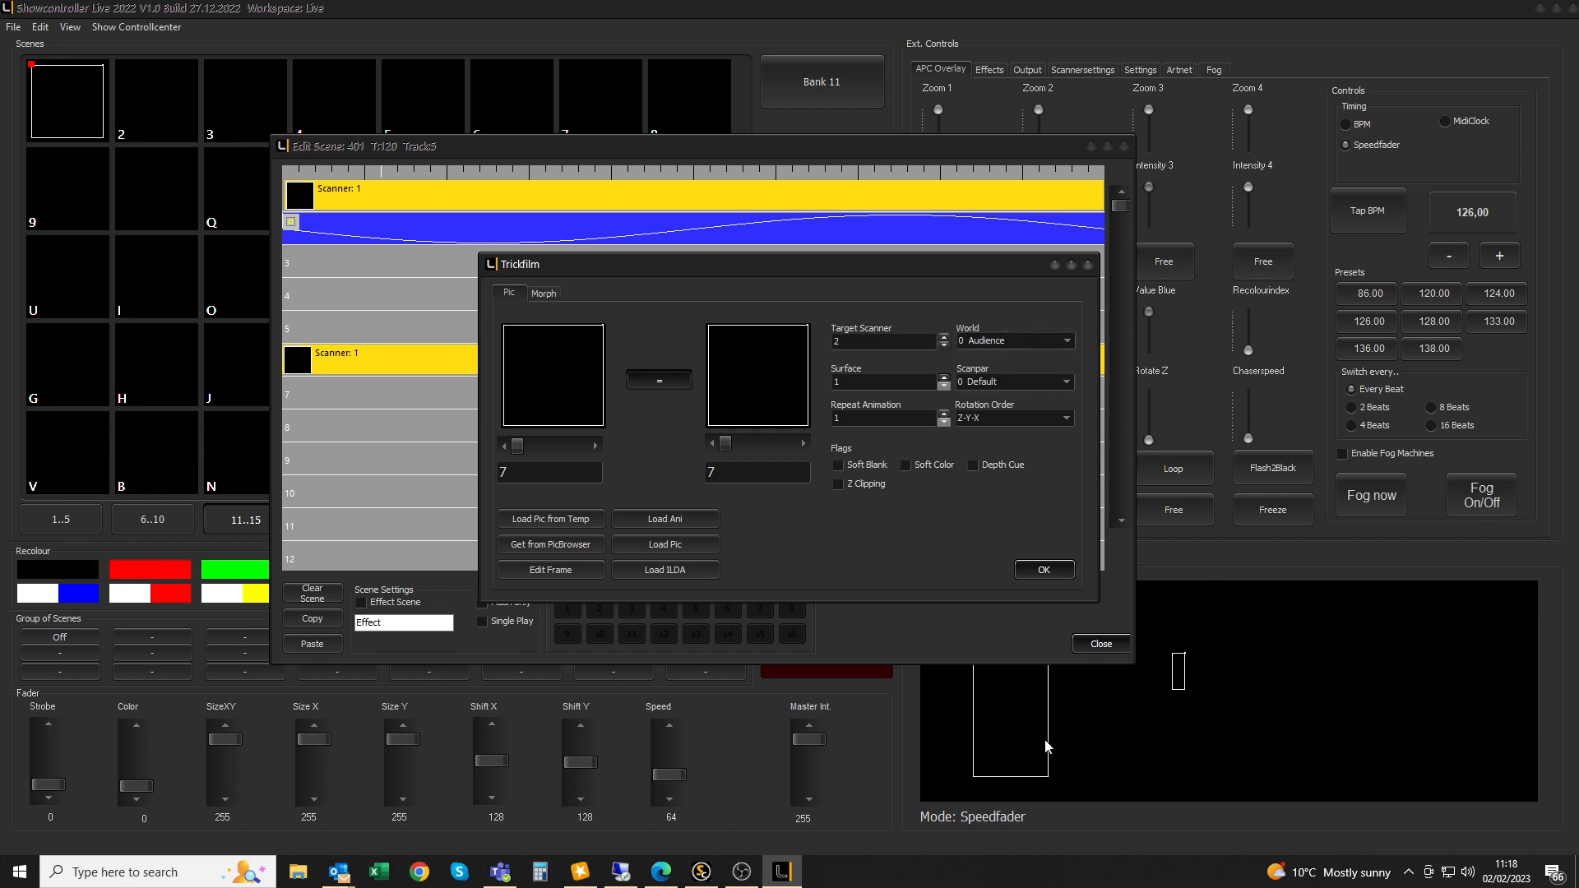
{"action": "left_click", "coordinate": [944, 338]}
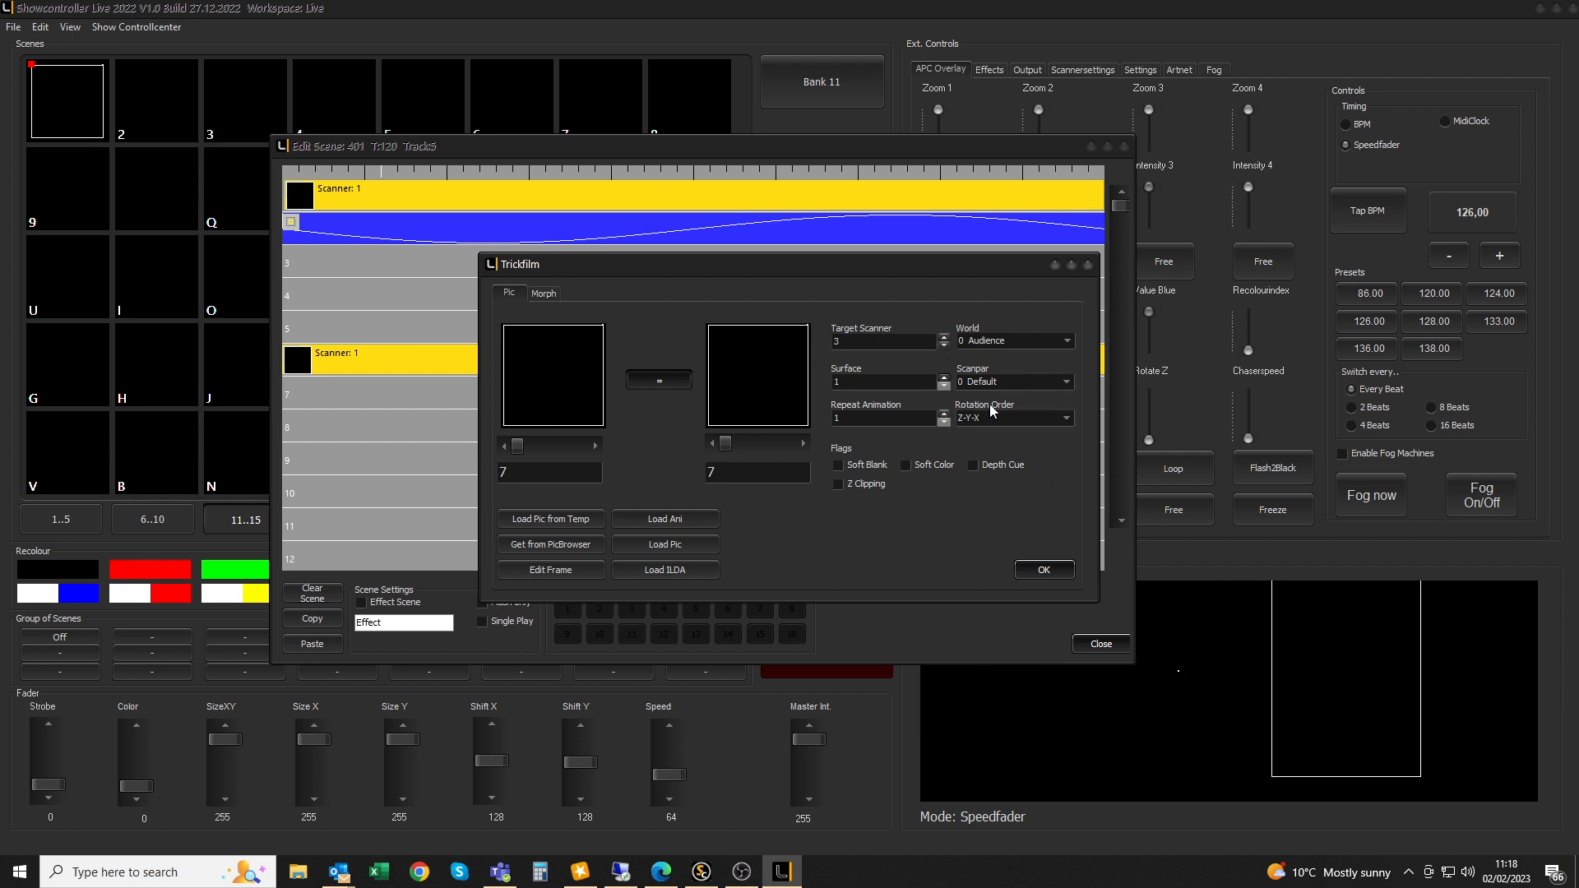
{"action": "double_click", "coordinate": [943, 346]}
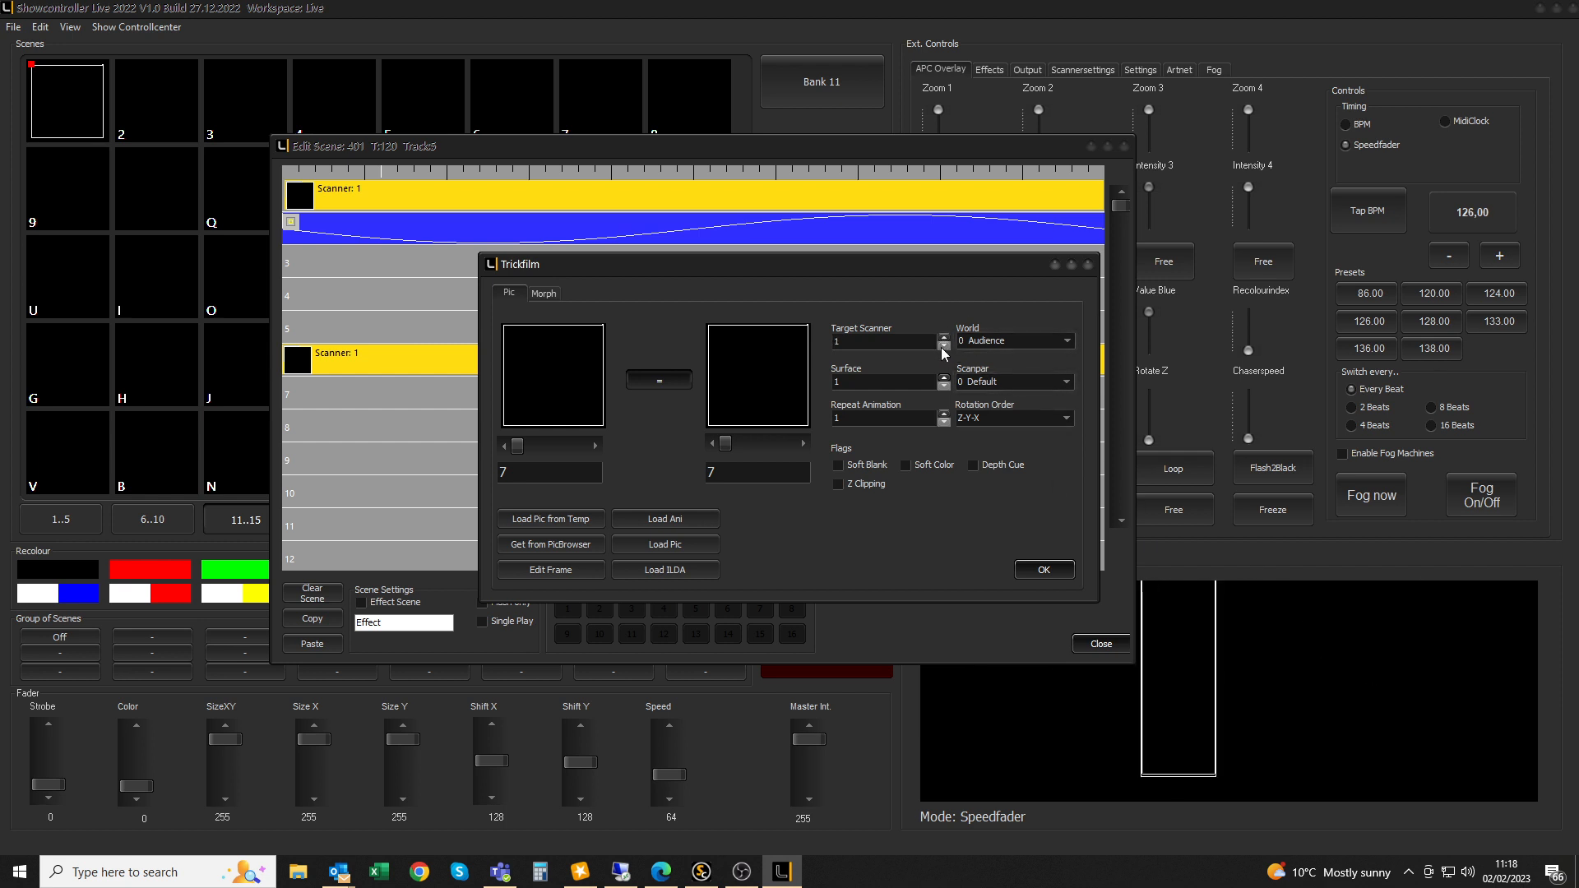
{"action": "left_click", "coordinate": [943, 338]}
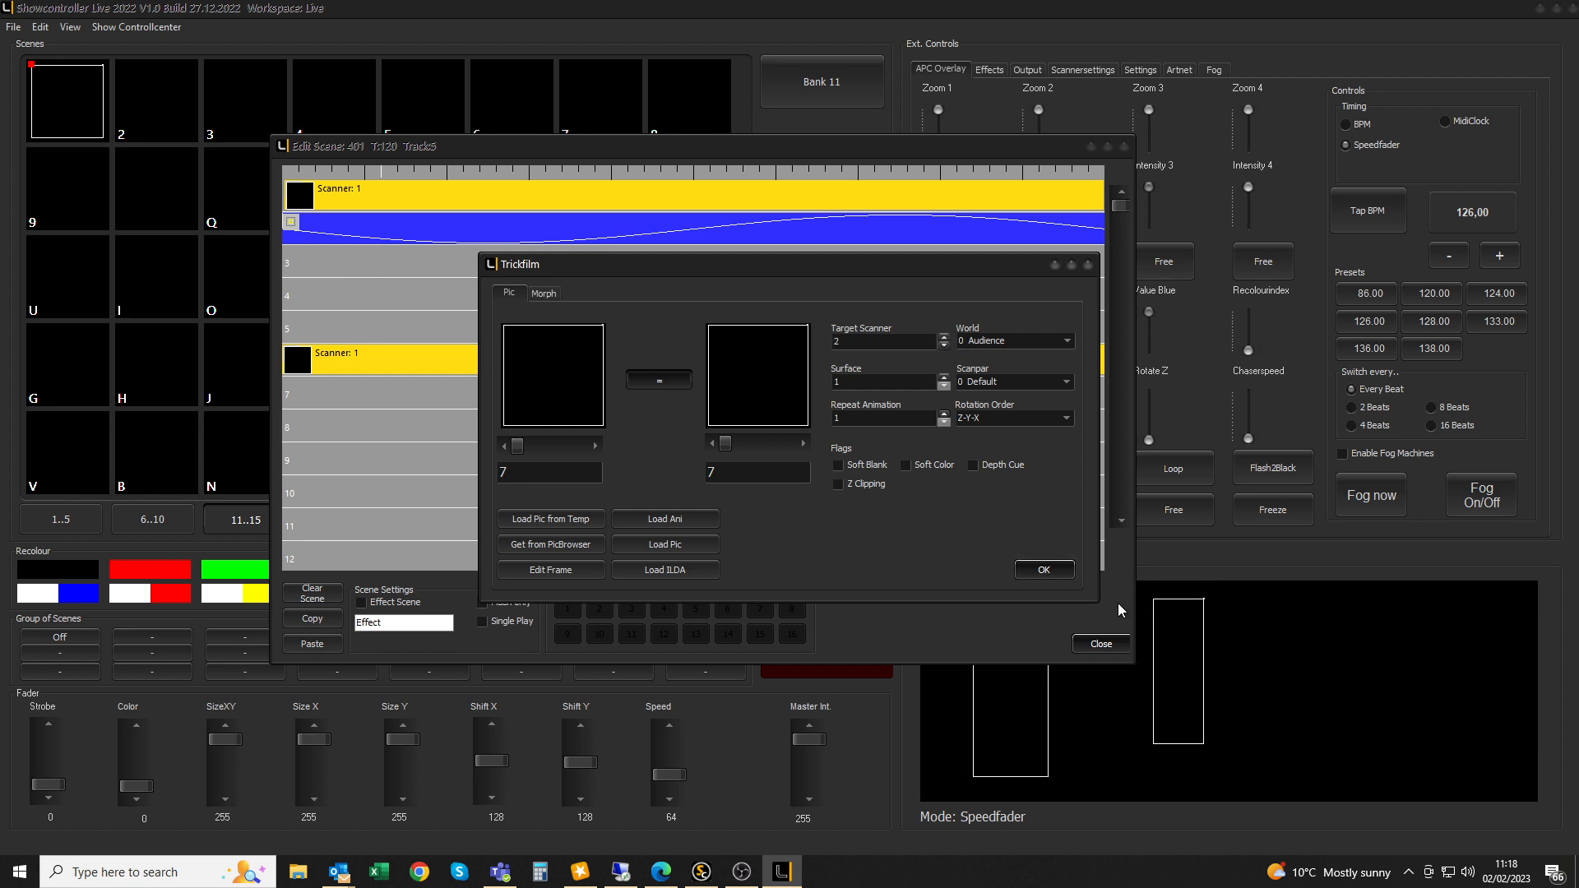
{"action": "left_click", "coordinate": [1043, 570]}
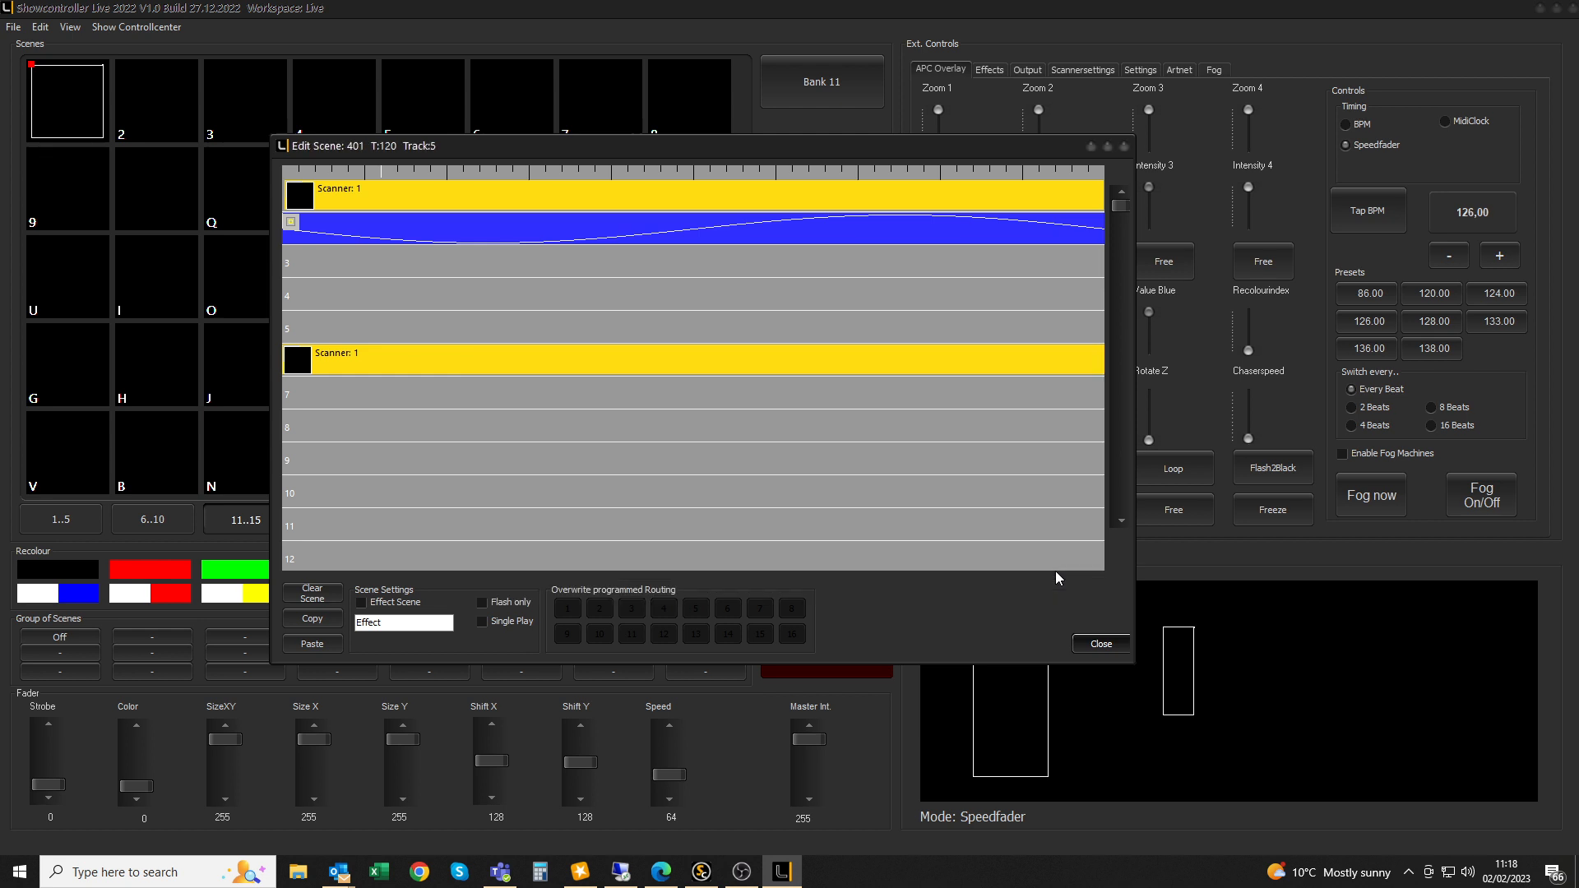
Add a full-length Size XY effect on track 7 with Sinus animation
{"action": "left_click", "coordinate": [388, 392]}
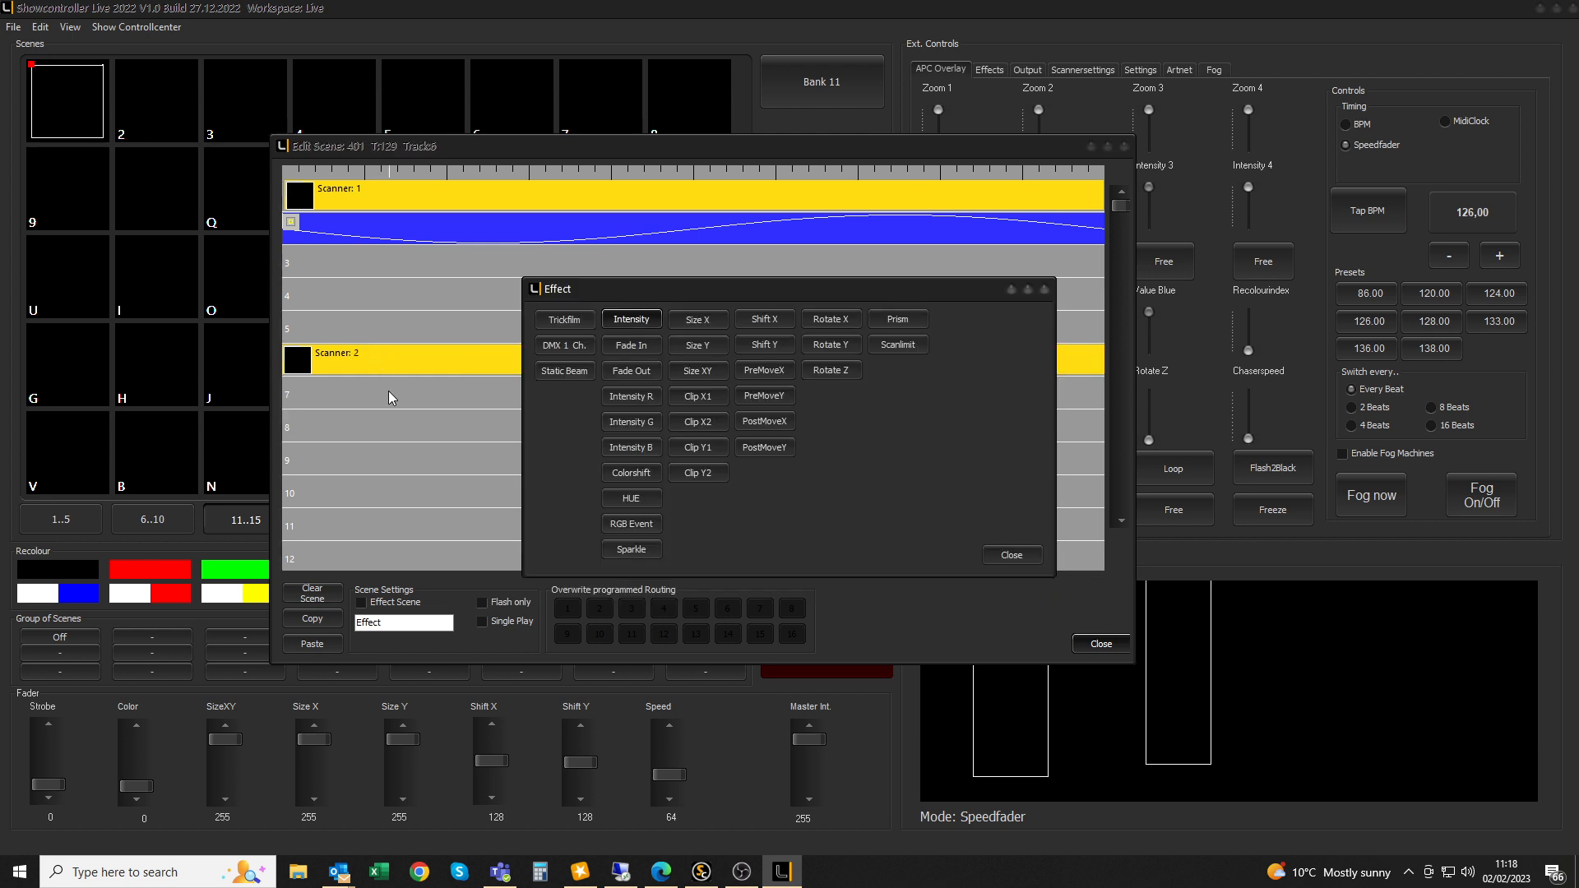
{"action": "left_click", "coordinate": [697, 371]}
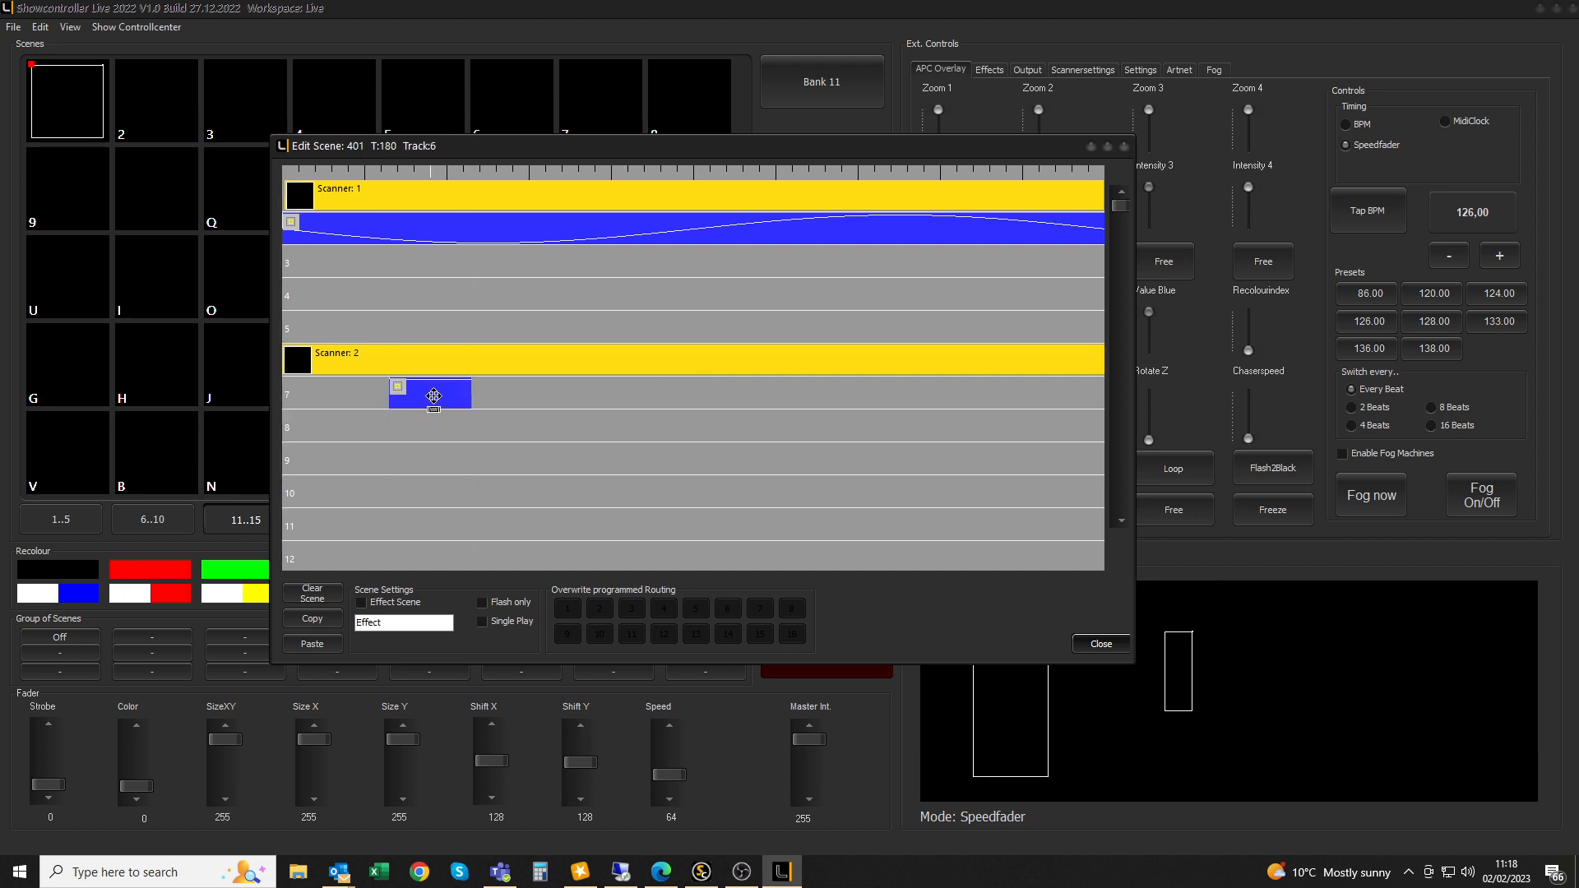
{"action": "double_click", "coordinate": [434, 396]}
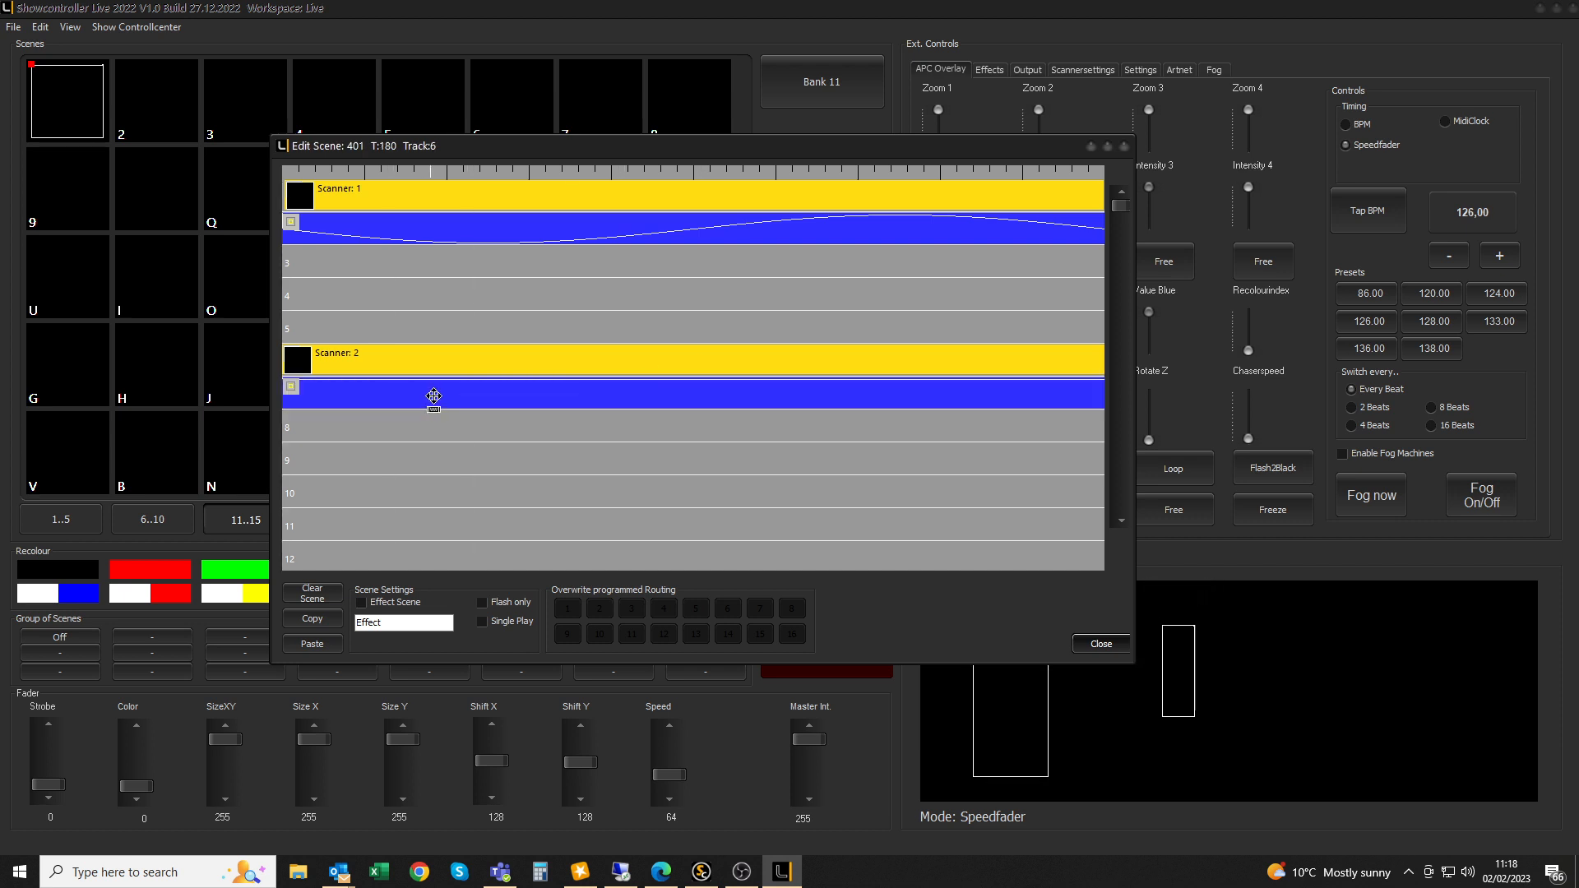
{"action": "right_click", "coordinate": [435, 397]}
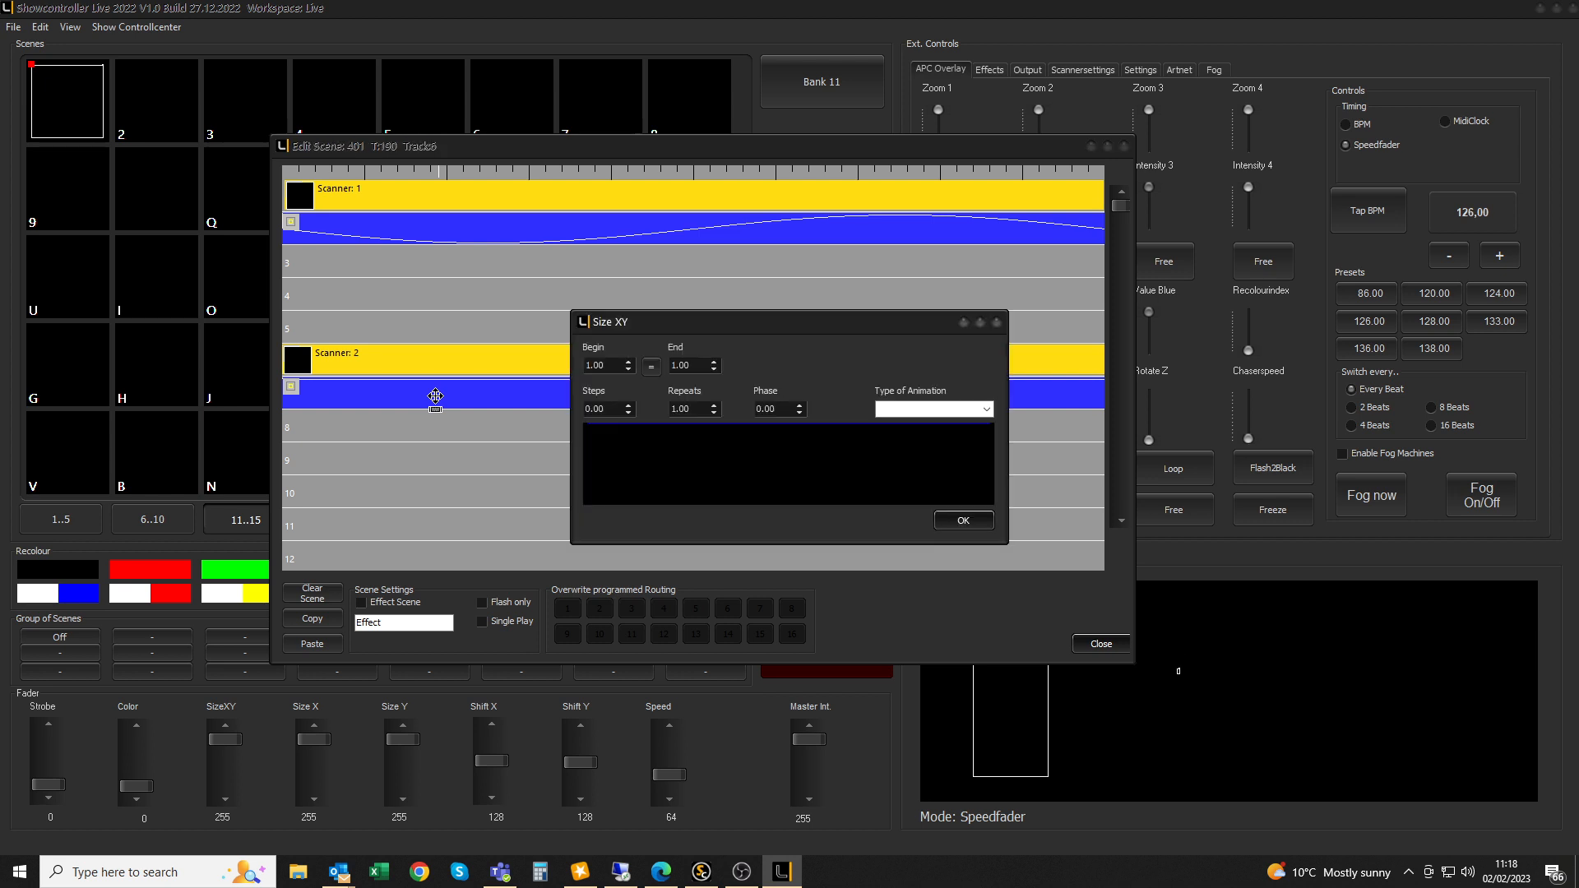
{"action": "double_click", "coordinate": [595, 366]}
{"action": "type", "text": "0"}
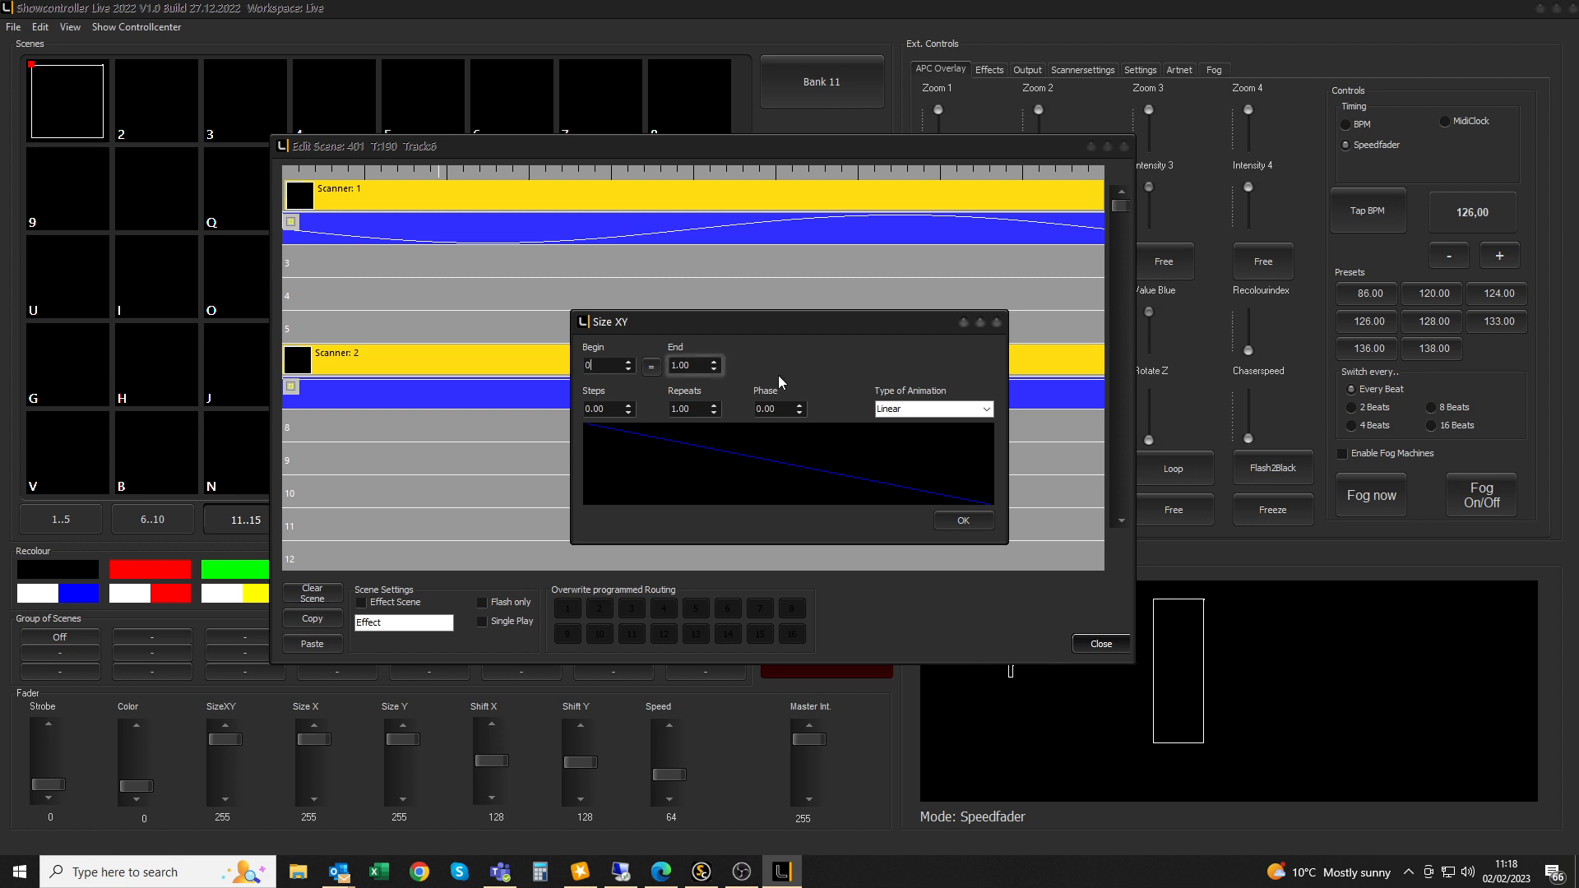
{"action": "left_click", "coordinate": [987, 409]}
{"action": "left_click", "coordinate": [920, 441]}
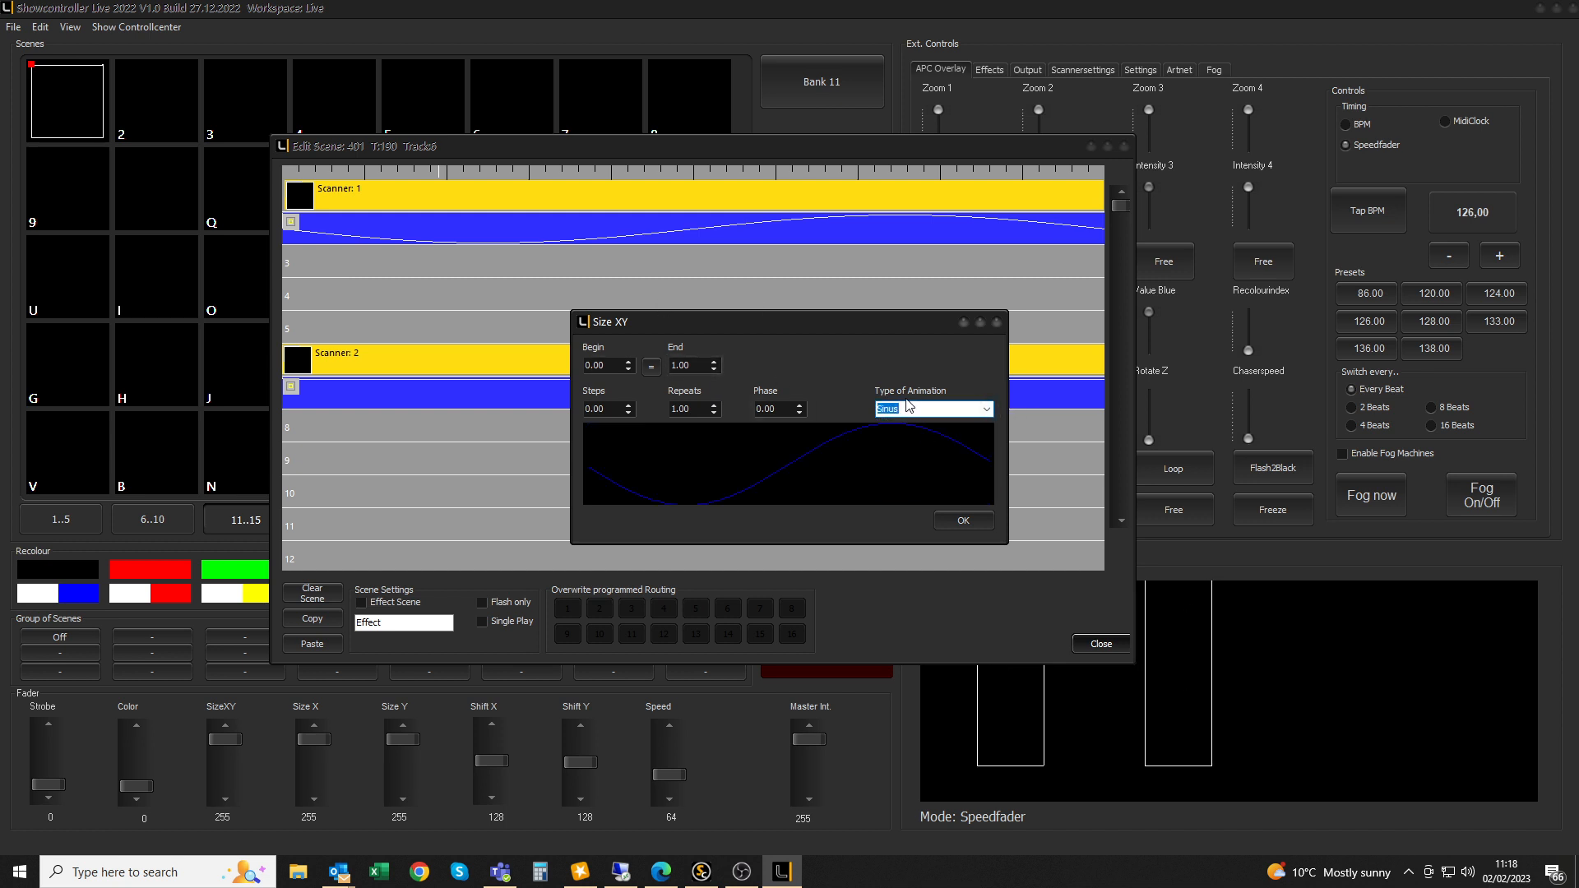
Set the Size XY Begin to 1, End to 0 and phase to 0, then confirm
{"action": "double_click", "coordinate": [616, 365]}
{"action": "type", "text": "1"}
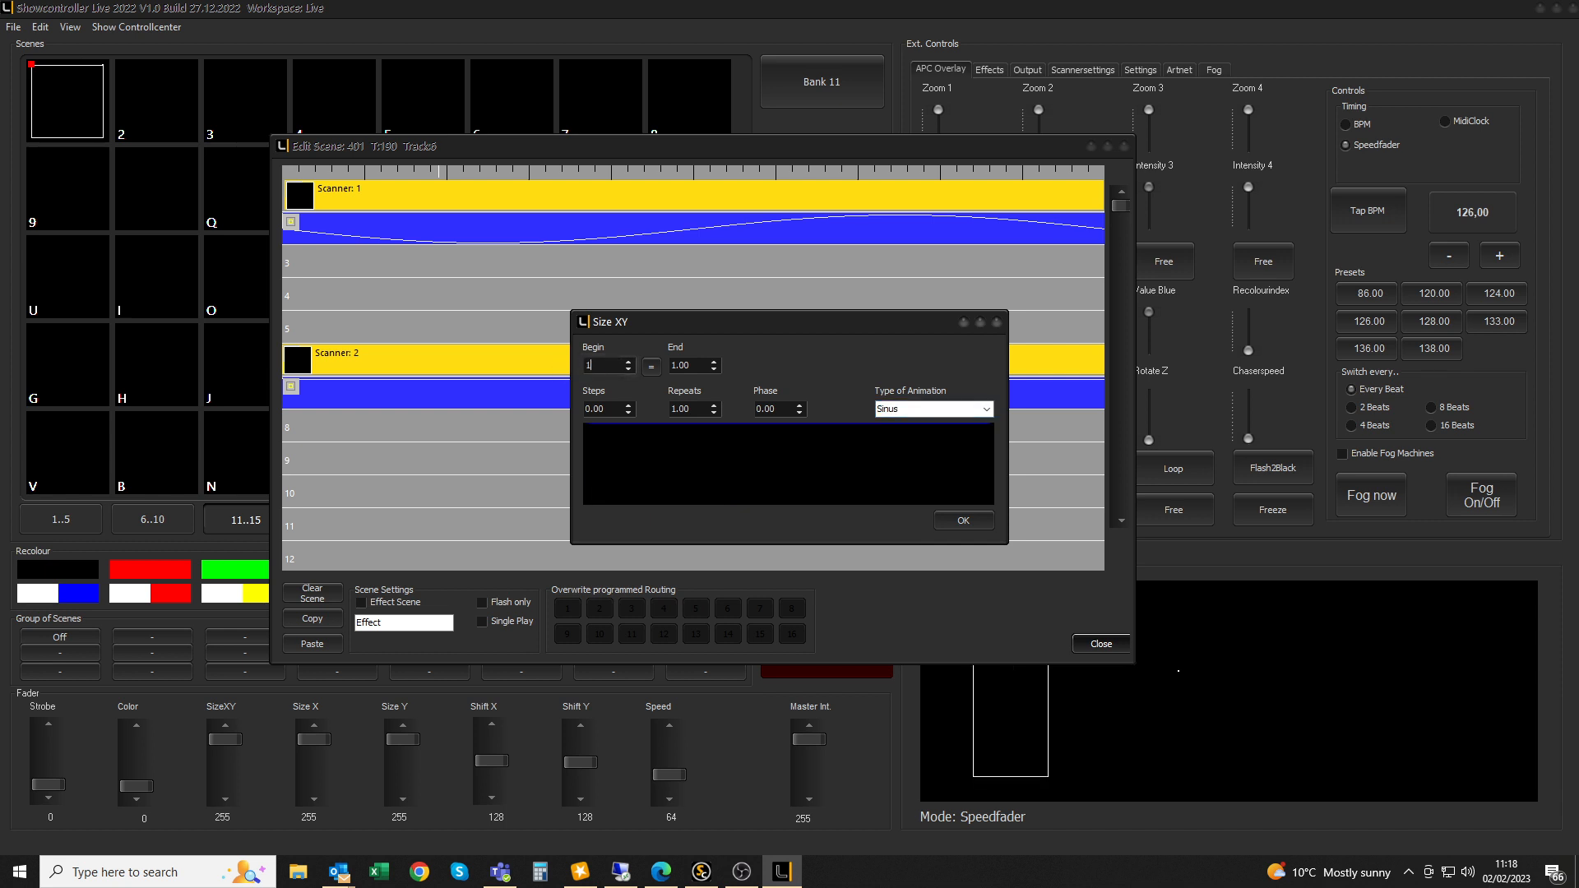
{"action": "key", "text": "Tab"}
{"action": "type", "text": "0"}
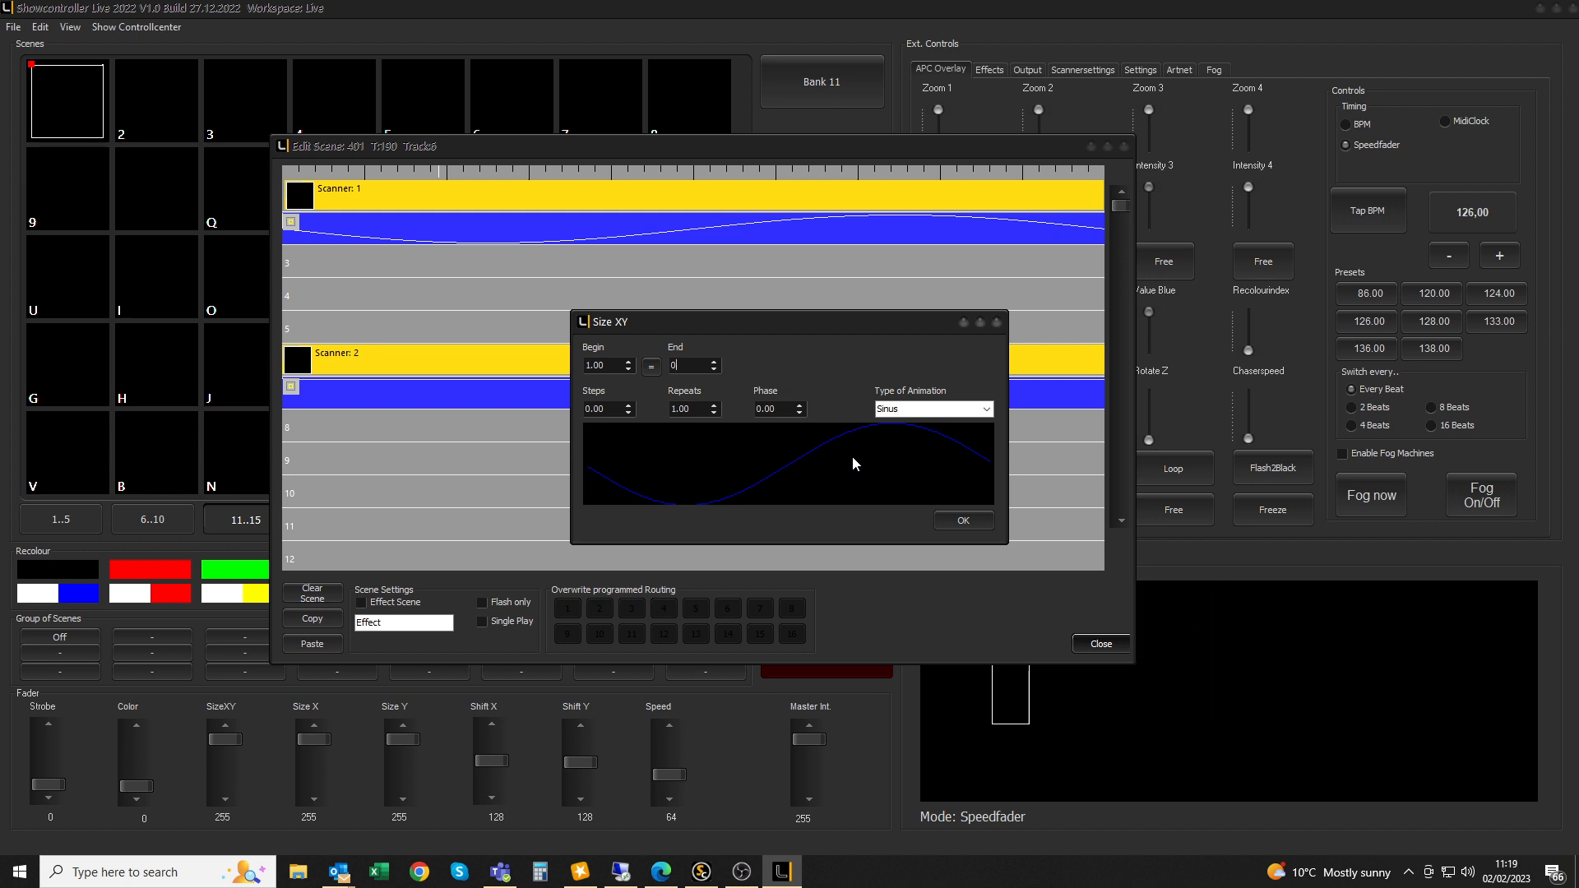
{"action": "left_click", "coordinate": [797, 406]}
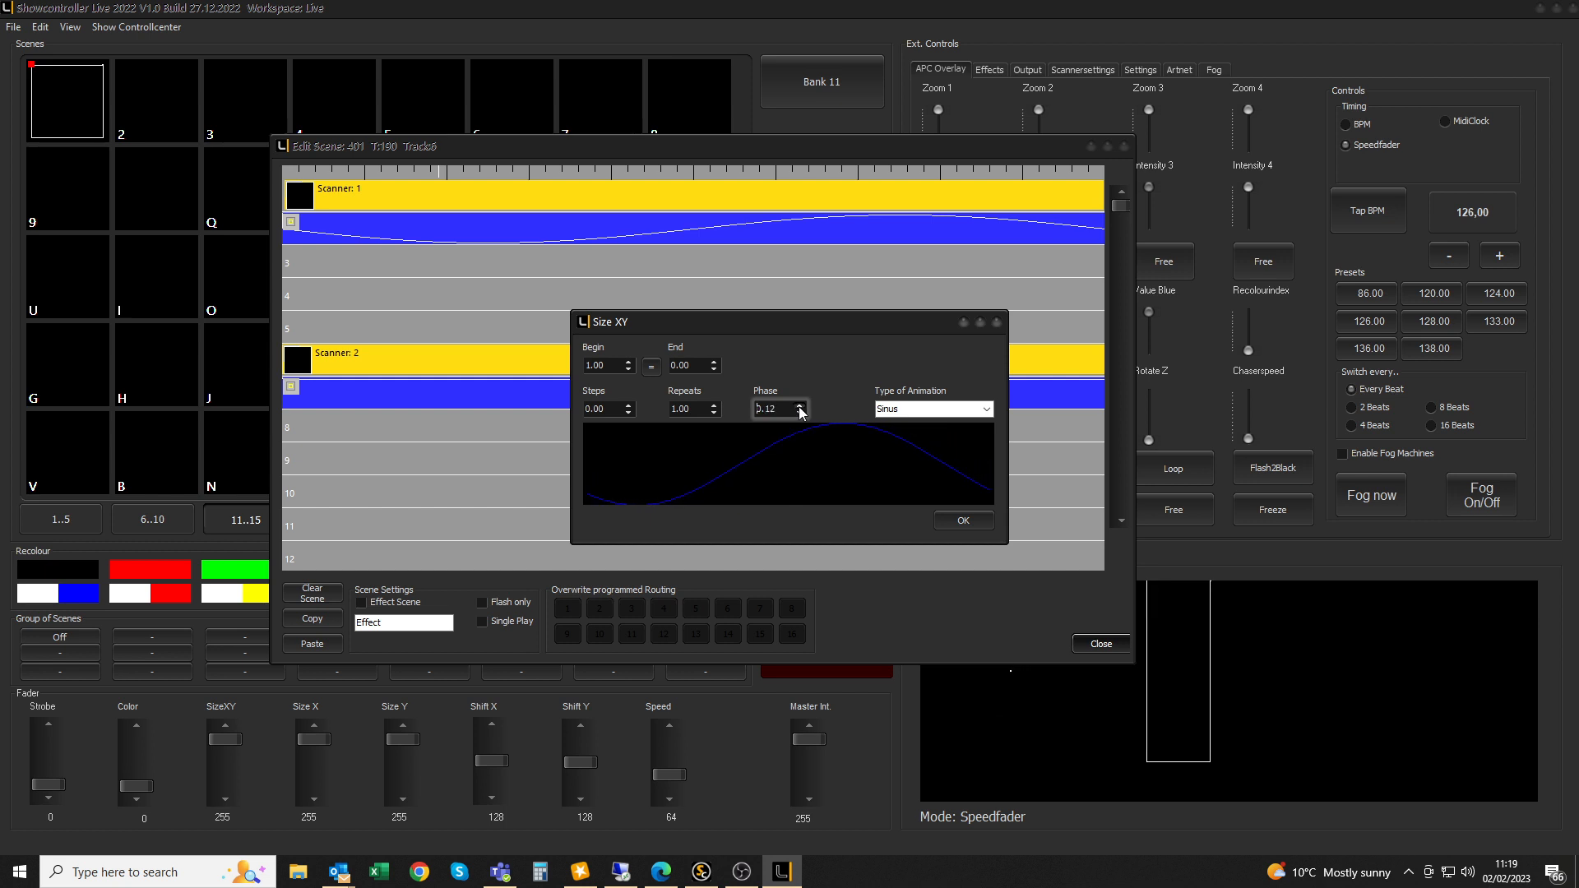
{"action": "left_click", "coordinate": [799, 406]}
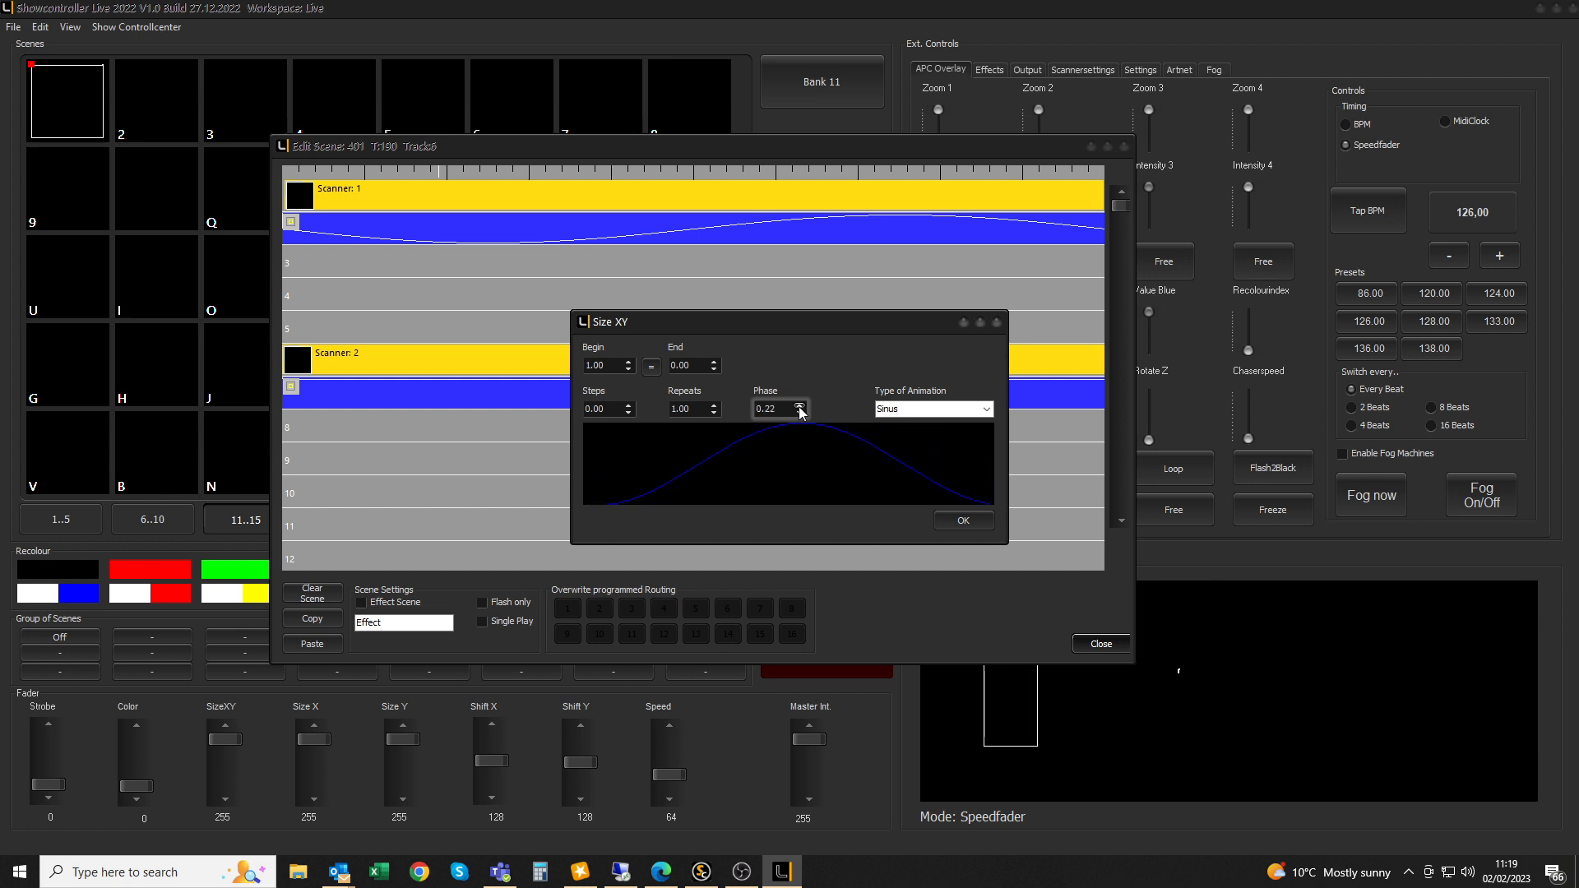
{"action": "left_click", "coordinate": [799, 406]}
{"action": "left_click", "coordinate": [799, 406]}
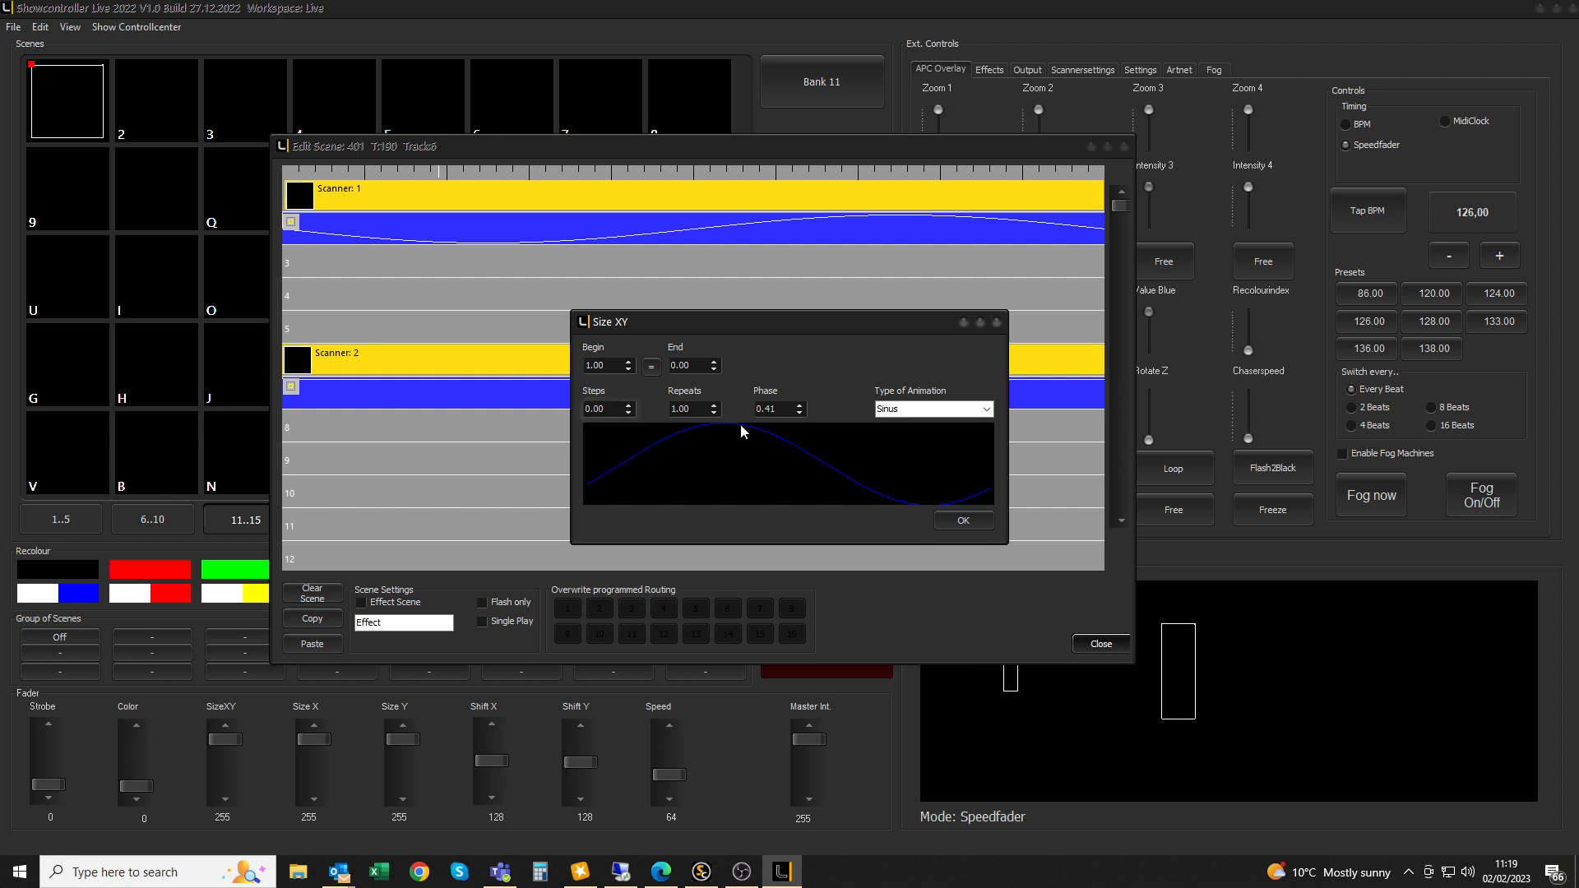
{"action": "left_click_drag", "start_coordinate": [796, 408], "coordinate": [732, 403]}
{"action": "type", "text": "0"}
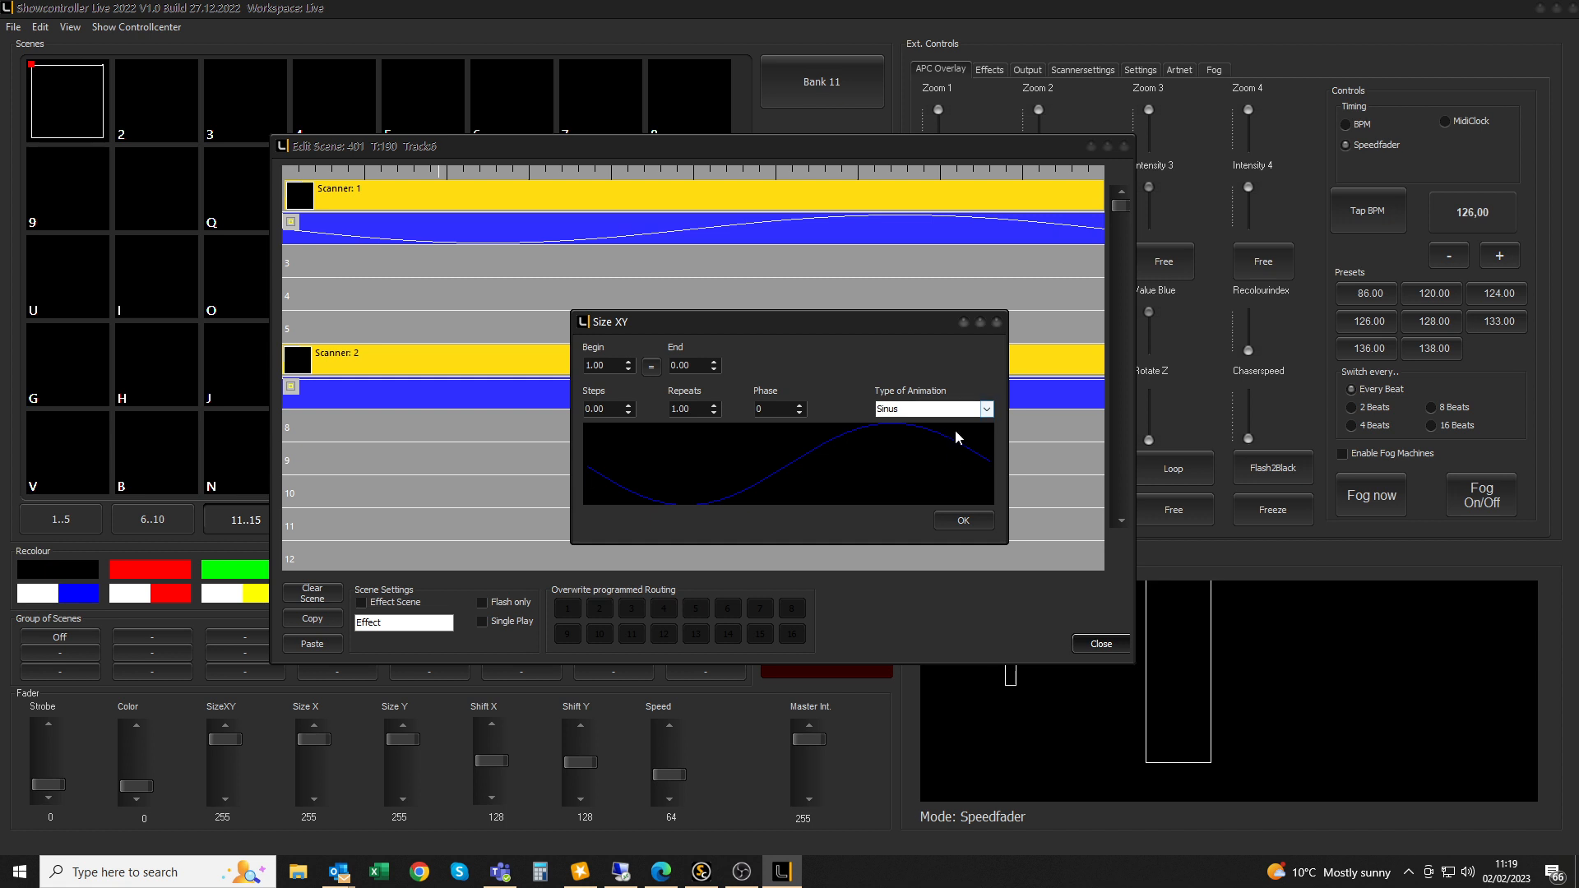
{"action": "left_click", "coordinate": [963, 520]}
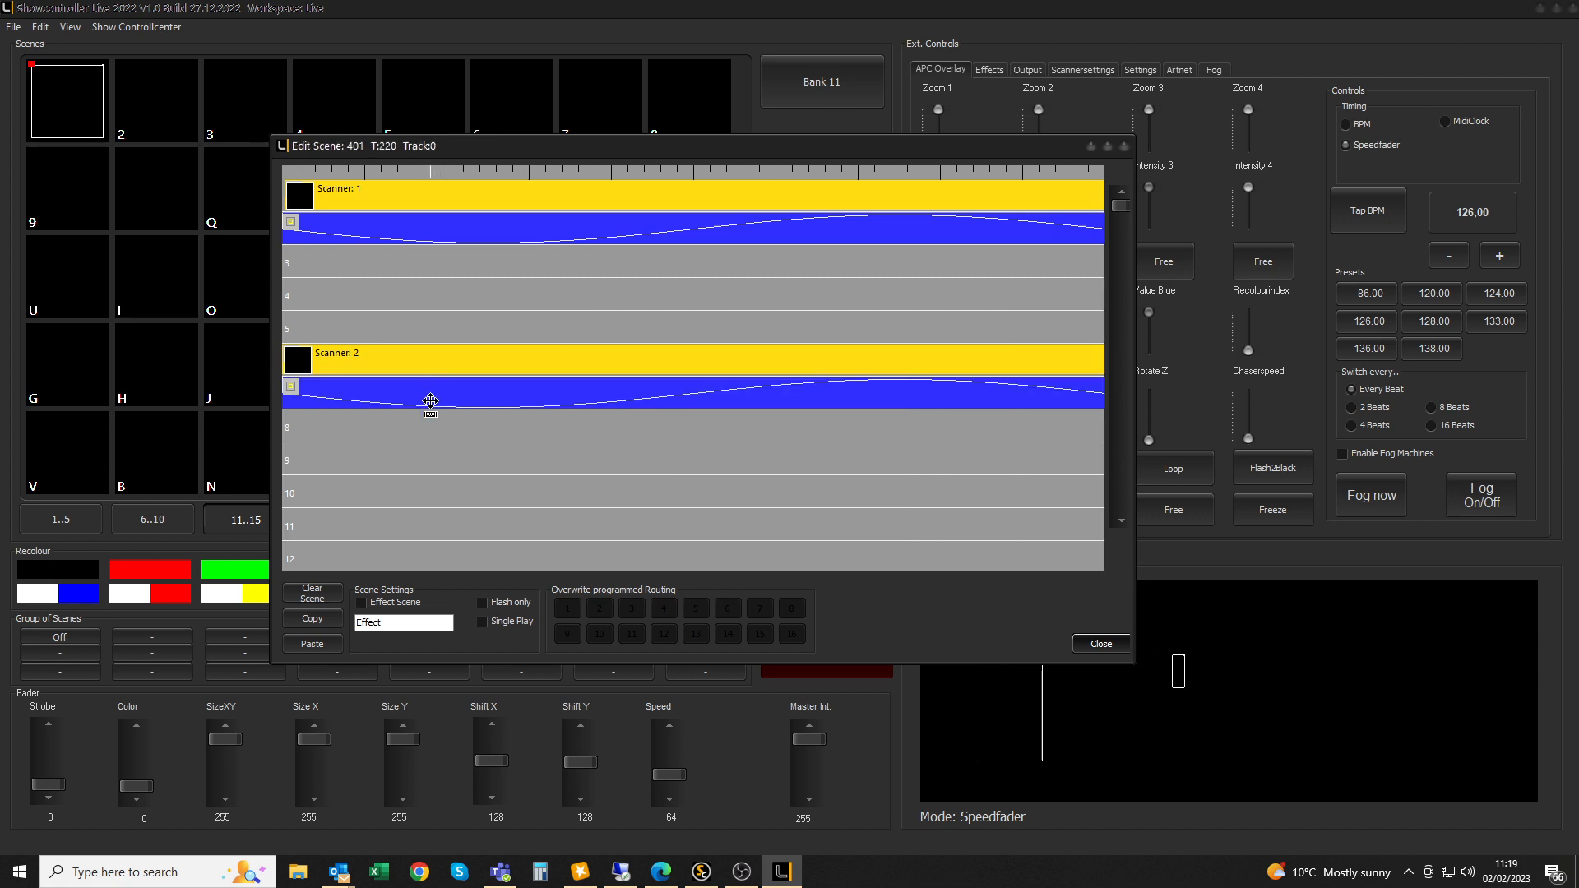
Route the track 6 Trickfilm to scanner 1, world 0 Audience, surface 2
{"action": "double_click", "coordinate": [406, 361]}
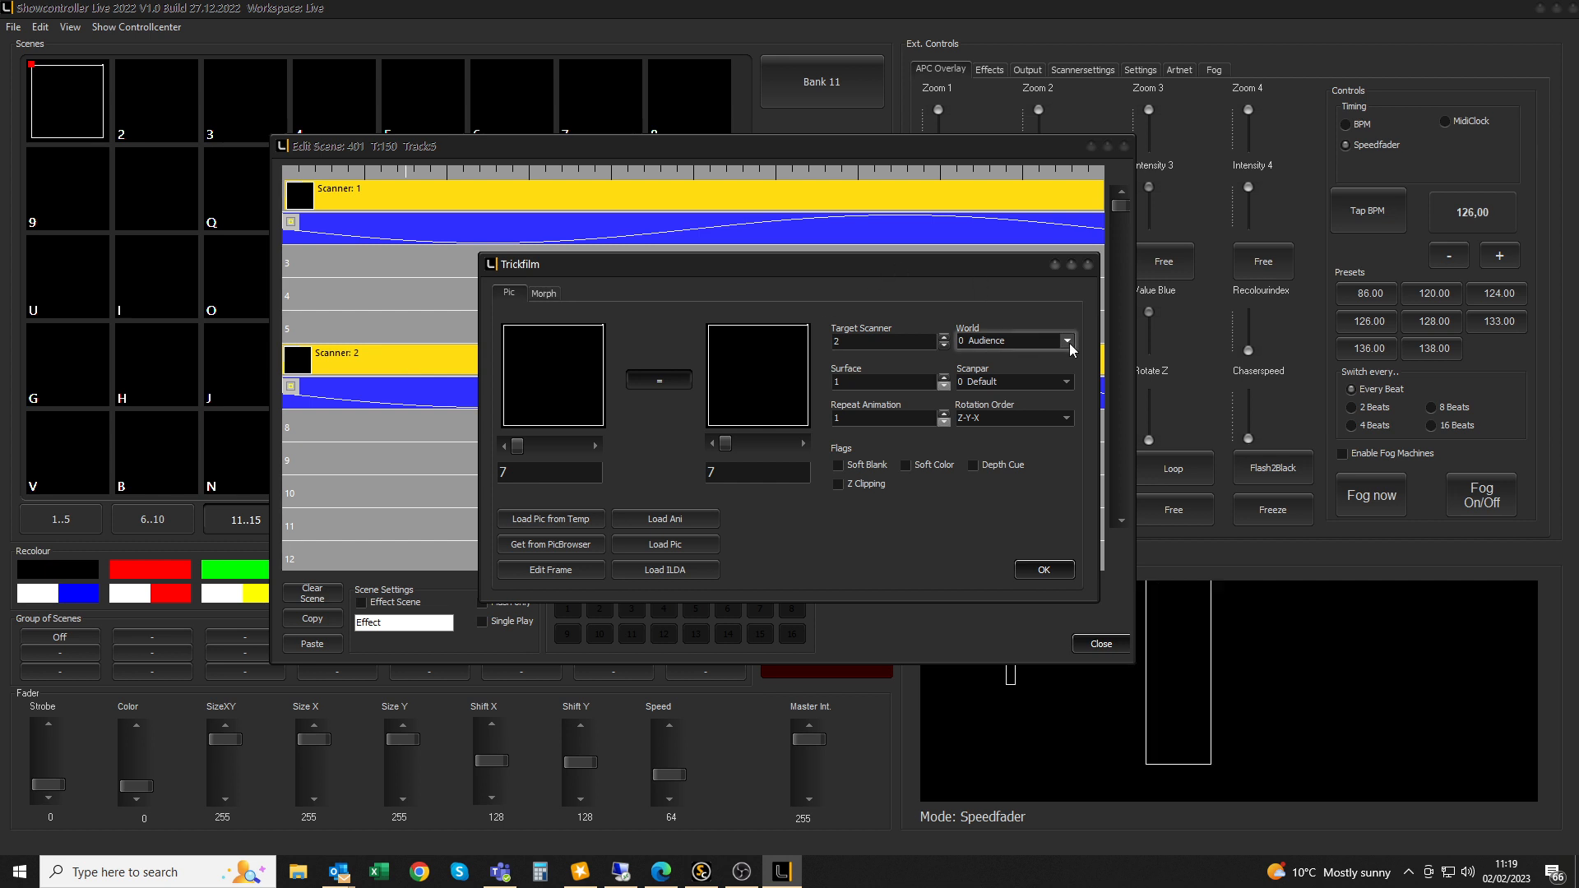
{"action": "left_click", "coordinate": [944, 337]}
{"action": "left_click", "coordinate": [944, 346]}
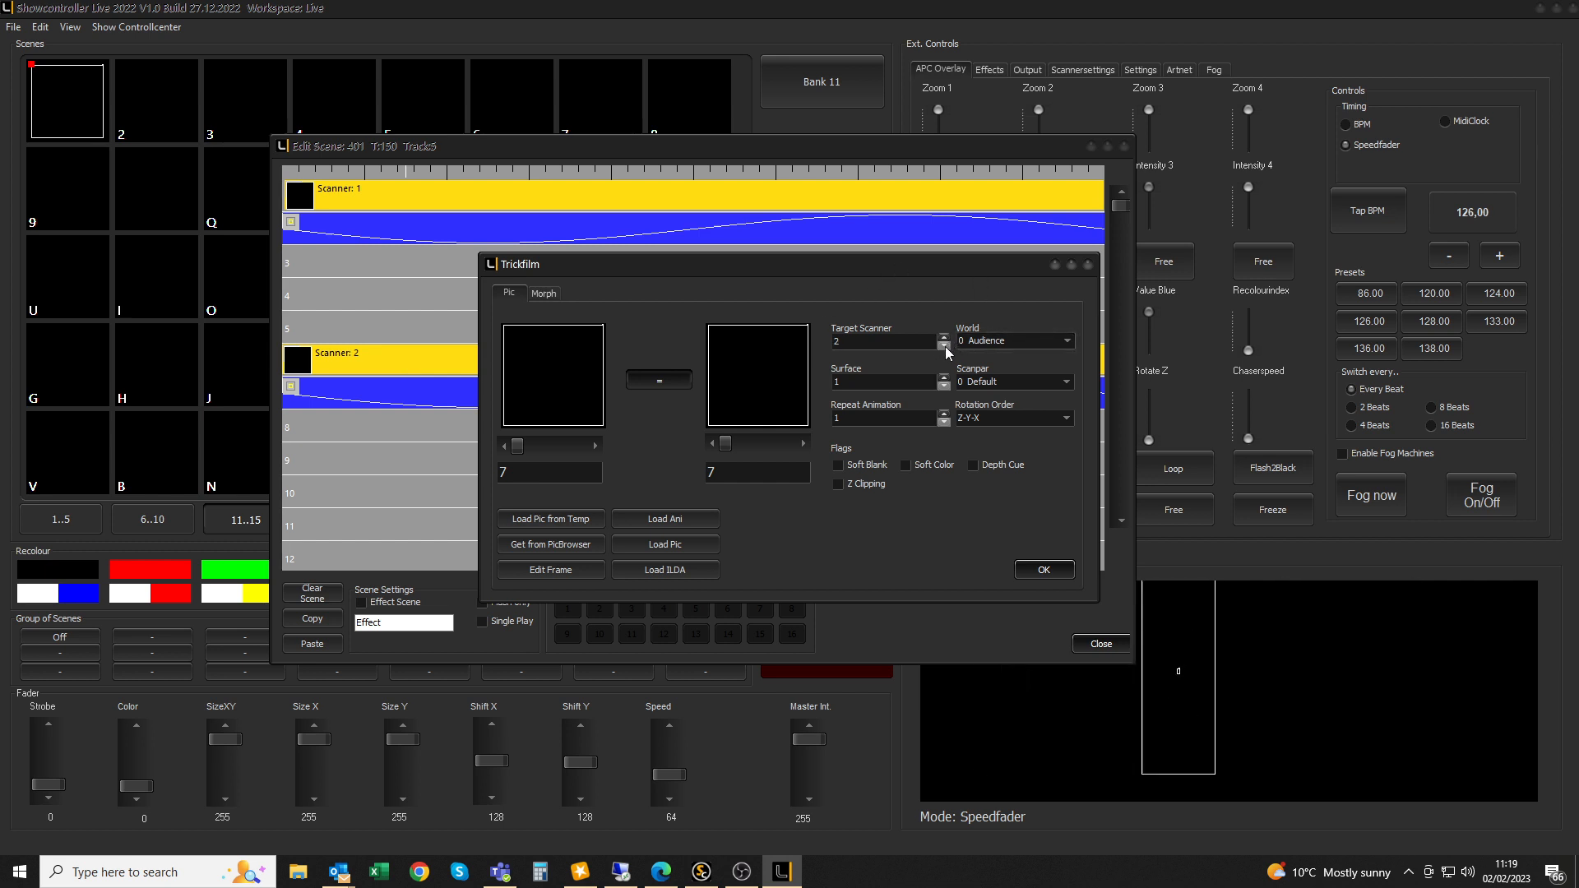
{"action": "left_click", "coordinate": [943, 347]}
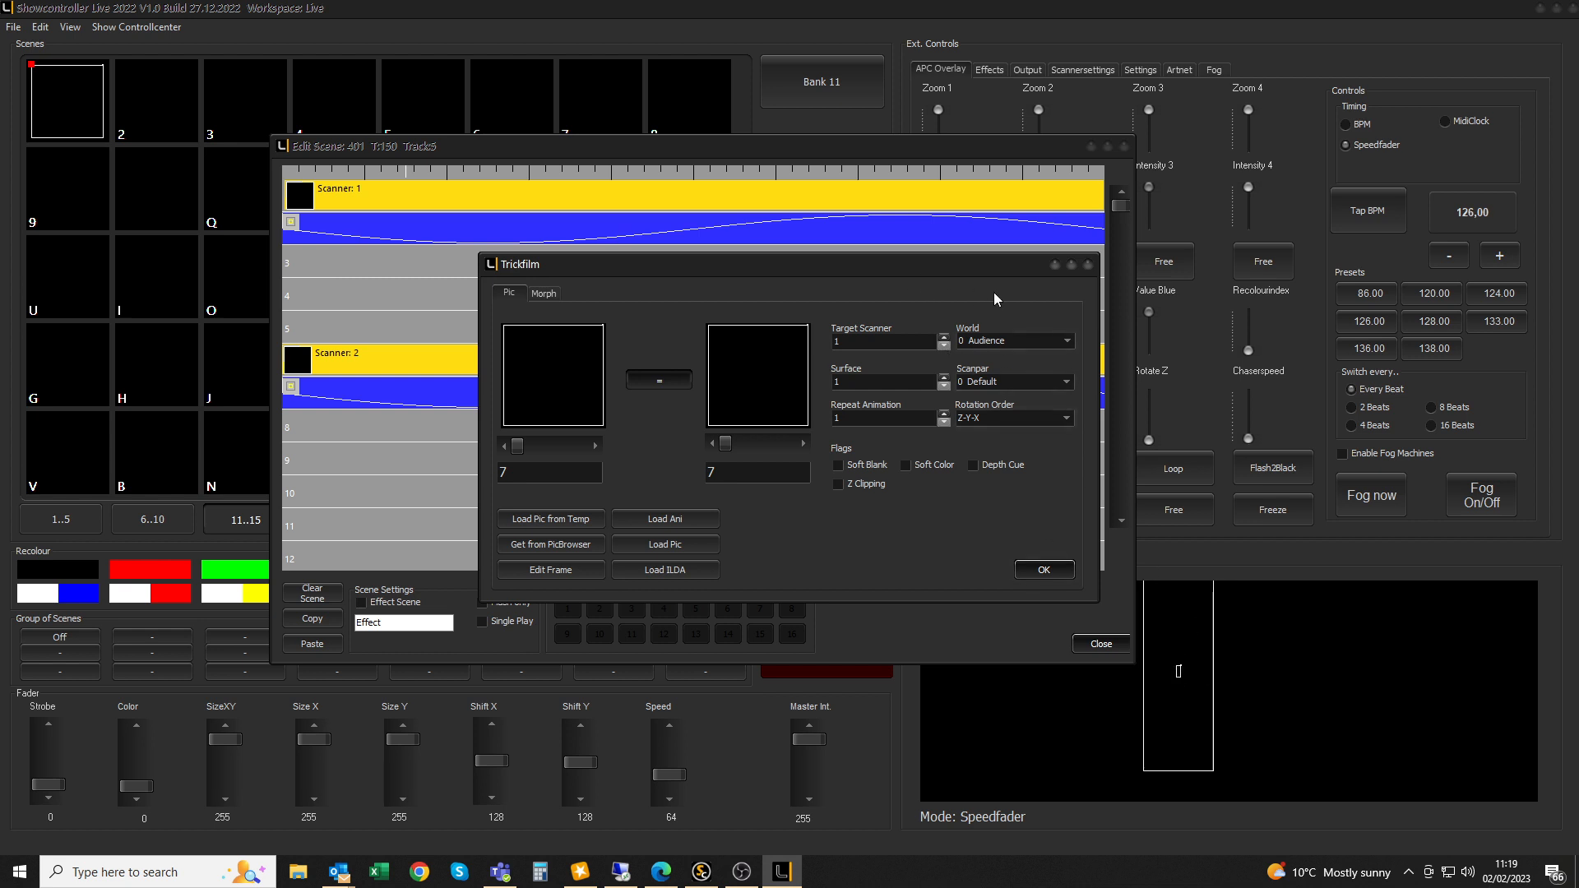
{"action": "left_click", "coordinate": [1066, 340]}
{"action": "left_click", "coordinate": [1024, 370]}
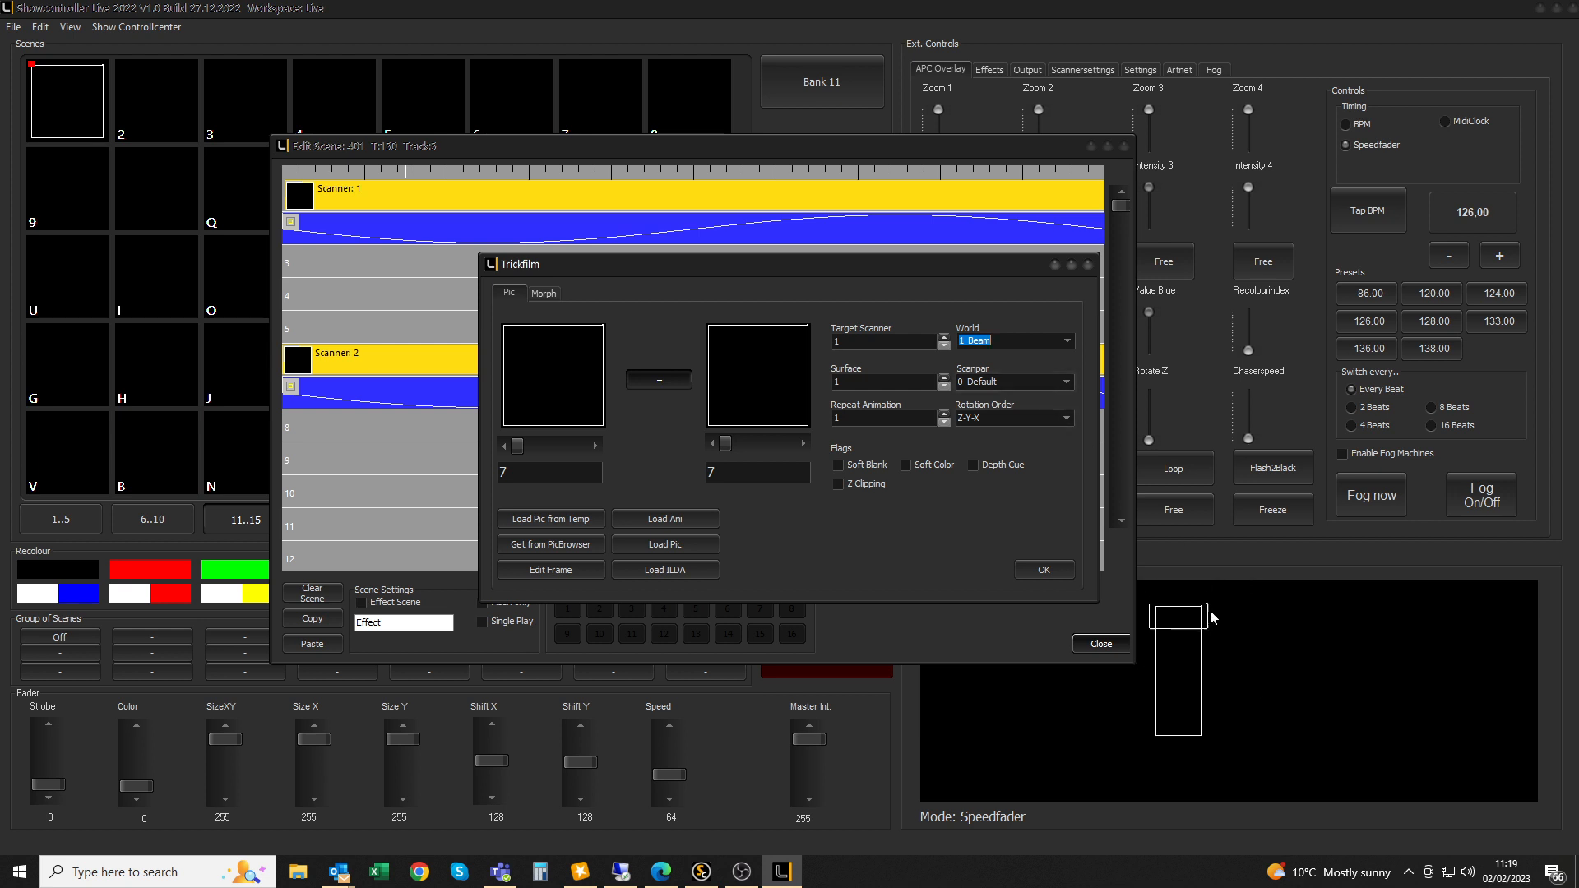
{"action": "left_click", "coordinate": [1067, 339]}
{"action": "left_click", "coordinate": [1028, 356]}
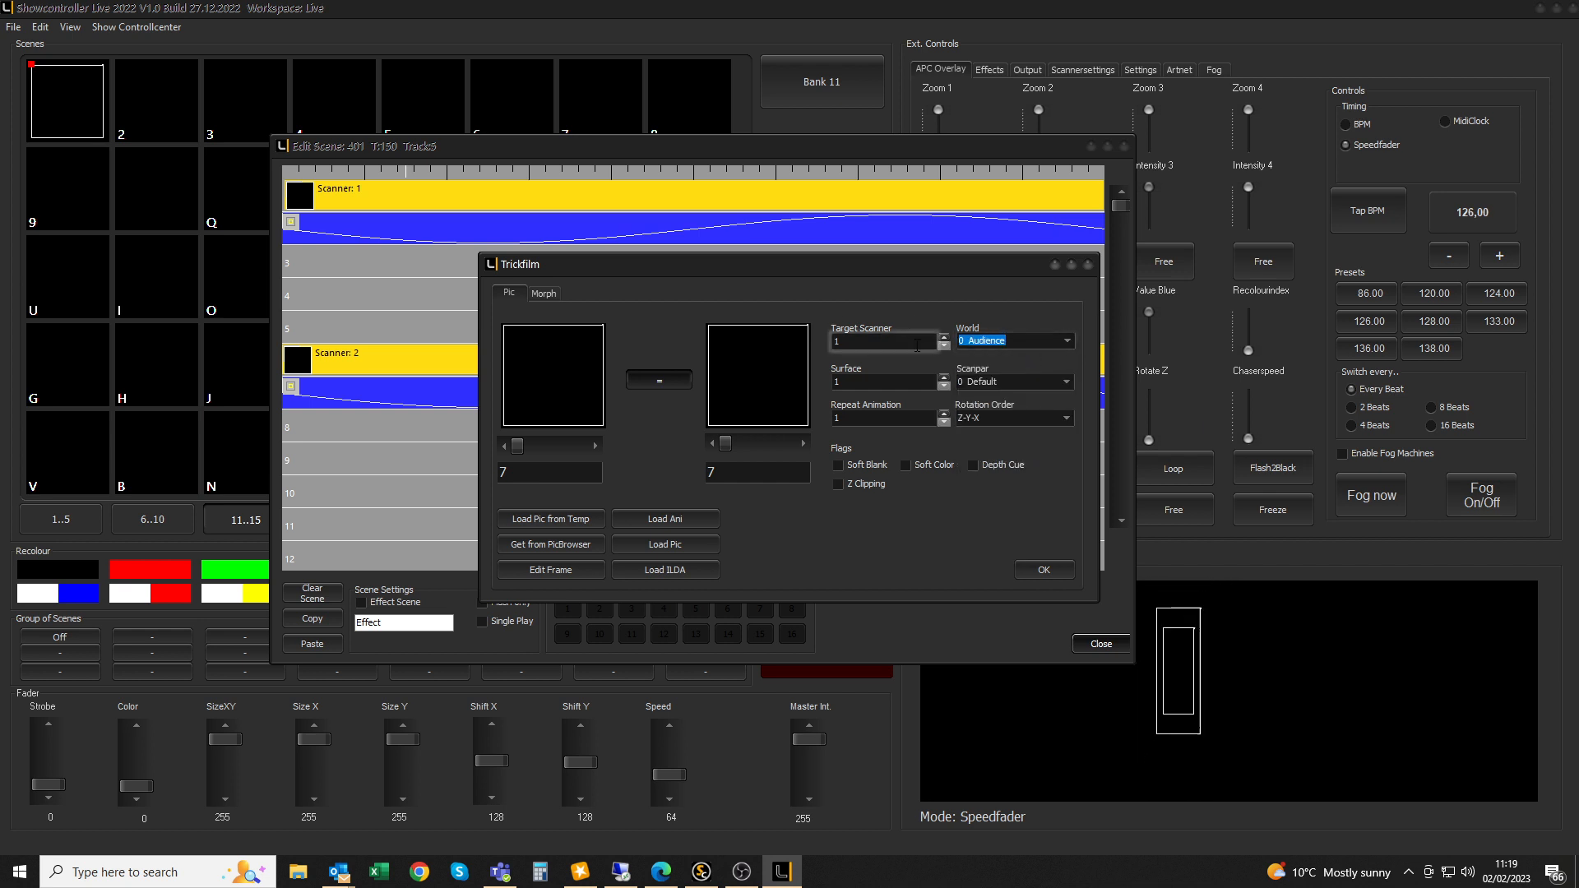
{"action": "left_click", "coordinate": [944, 376]}
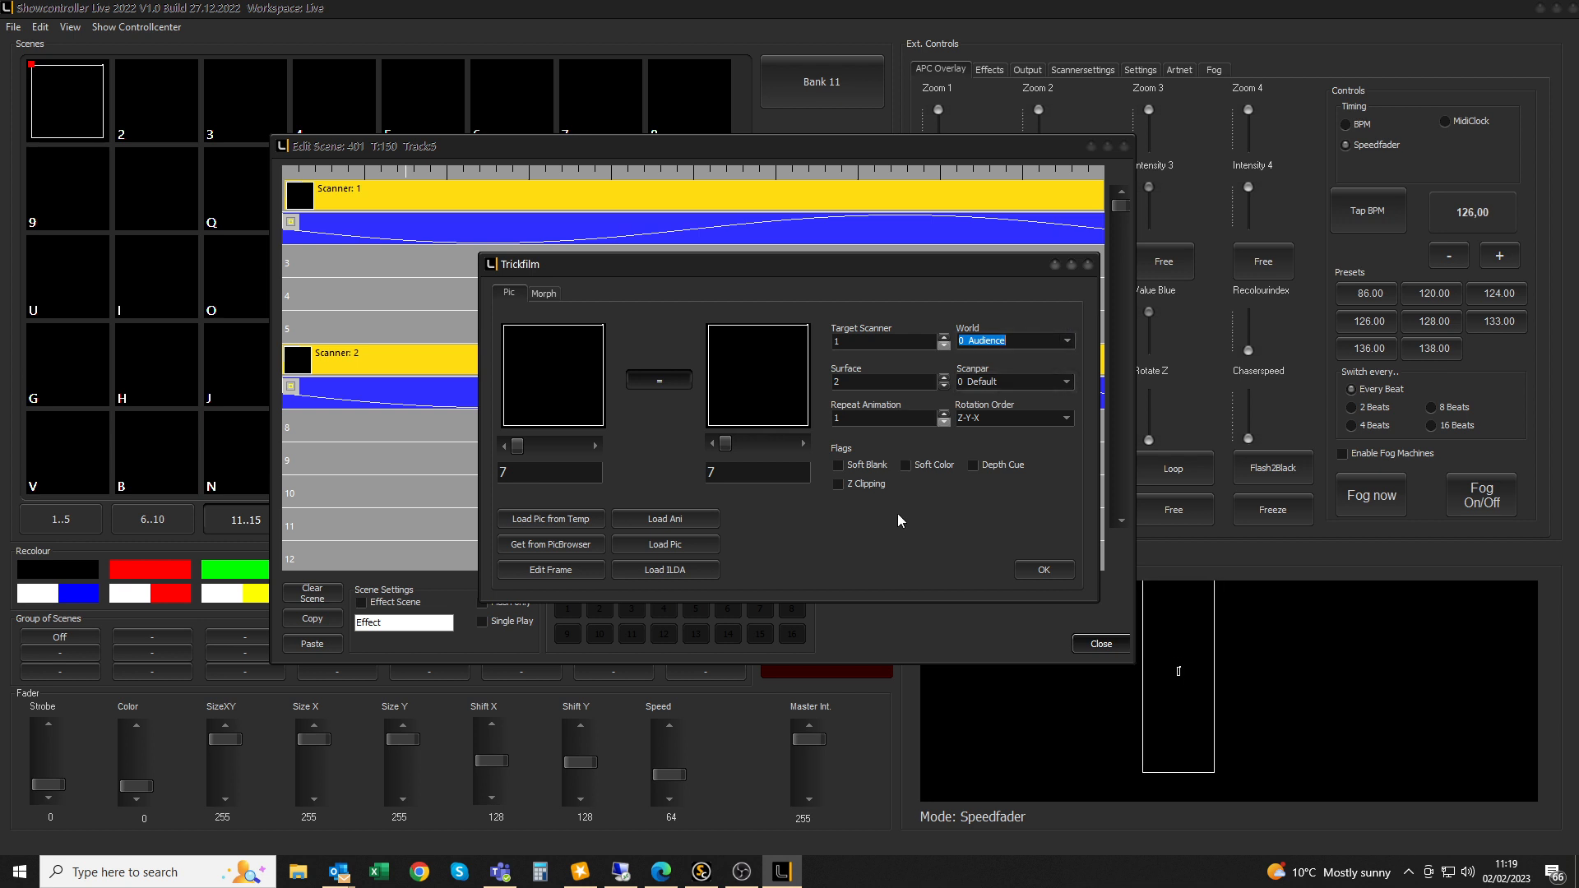
Advance the picture to the circle at frame 28 and confirm
{"action": "left_click", "coordinate": [594, 446]}
{"action": "left_click", "coordinate": [593, 445]}
{"action": "left_click", "coordinate": [593, 446]}
{"action": "left_click", "coordinate": [594, 446]}
{"action": "left_click", "coordinate": [593, 446]}
{"action": "left_click", "coordinate": [593, 446]}
{"action": "left_click", "coordinate": [594, 446]}
{"action": "left_click", "coordinate": [594, 445]}
{"action": "left_click", "coordinate": [593, 446]}
{"action": "left_click", "coordinate": [593, 446]}
{"action": "left_click", "coordinate": [594, 445]}
{"action": "left_click", "coordinate": [594, 446]}
{"action": "left_click", "coordinate": [593, 445]}
{"action": "left_click", "coordinate": [594, 445]}
{"action": "left_click", "coordinate": [594, 445]}
{"action": "left_click", "coordinate": [594, 445]}
{"action": "left_click", "coordinate": [594, 446]}
{"action": "left_click", "coordinate": [593, 446]}
{"action": "left_click", "coordinate": [593, 446]}
{"action": "left_click", "coordinate": [594, 445]}
{"action": "left_click", "coordinate": [594, 446]}
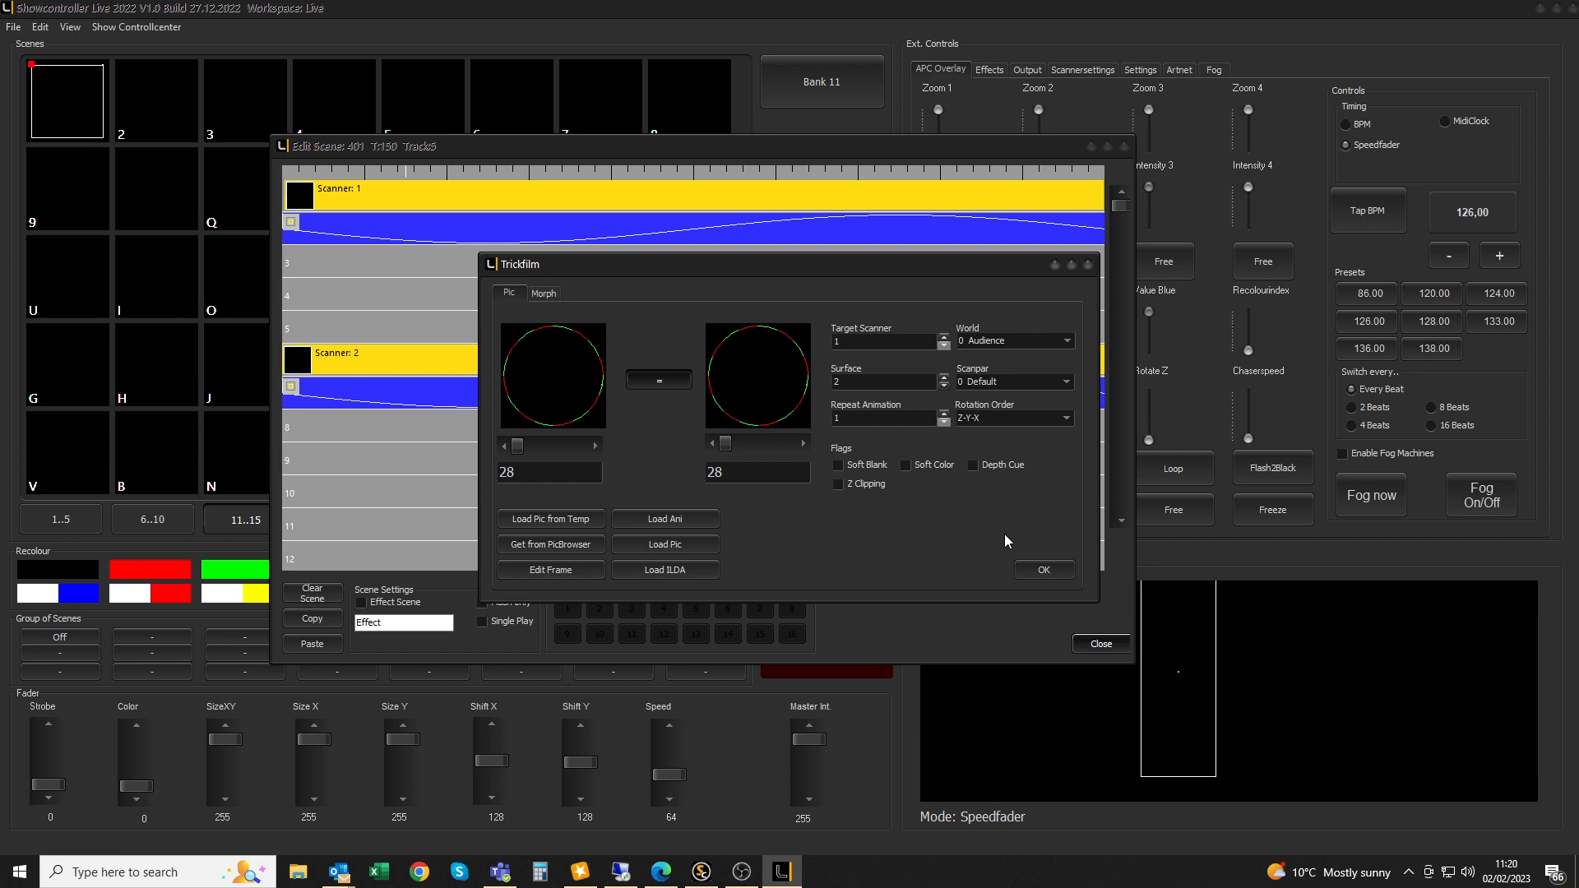
{"action": "left_click", "coordinate": [1043, 570]}
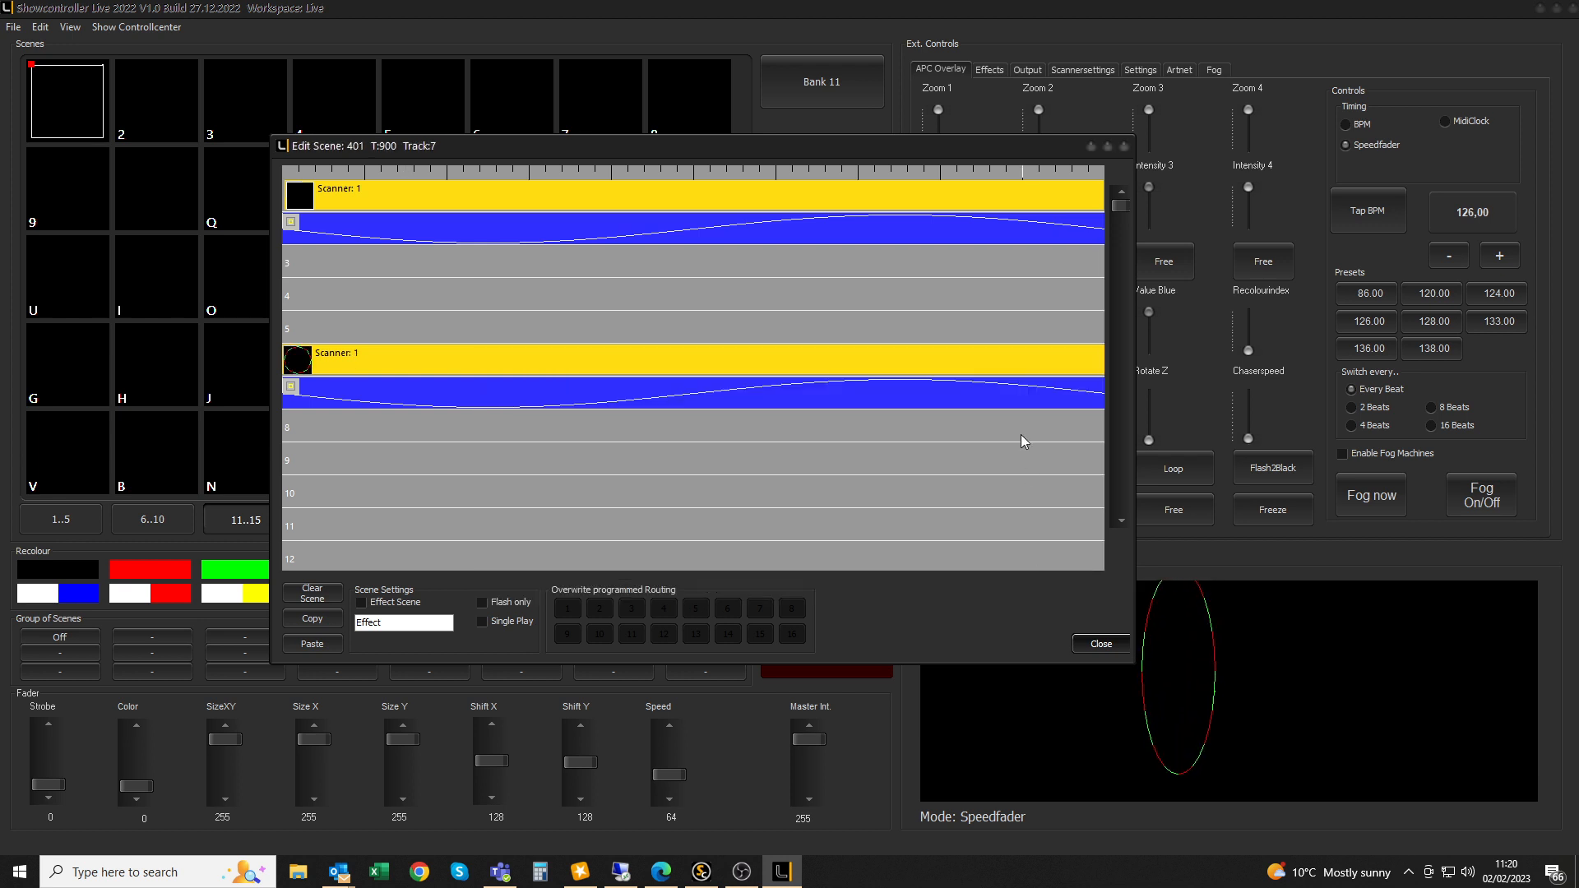
Open scene 402 and stretch a Scanner 1 animation clip across track 1
{"action": "left_click", "coordinate": [1123, 147]}
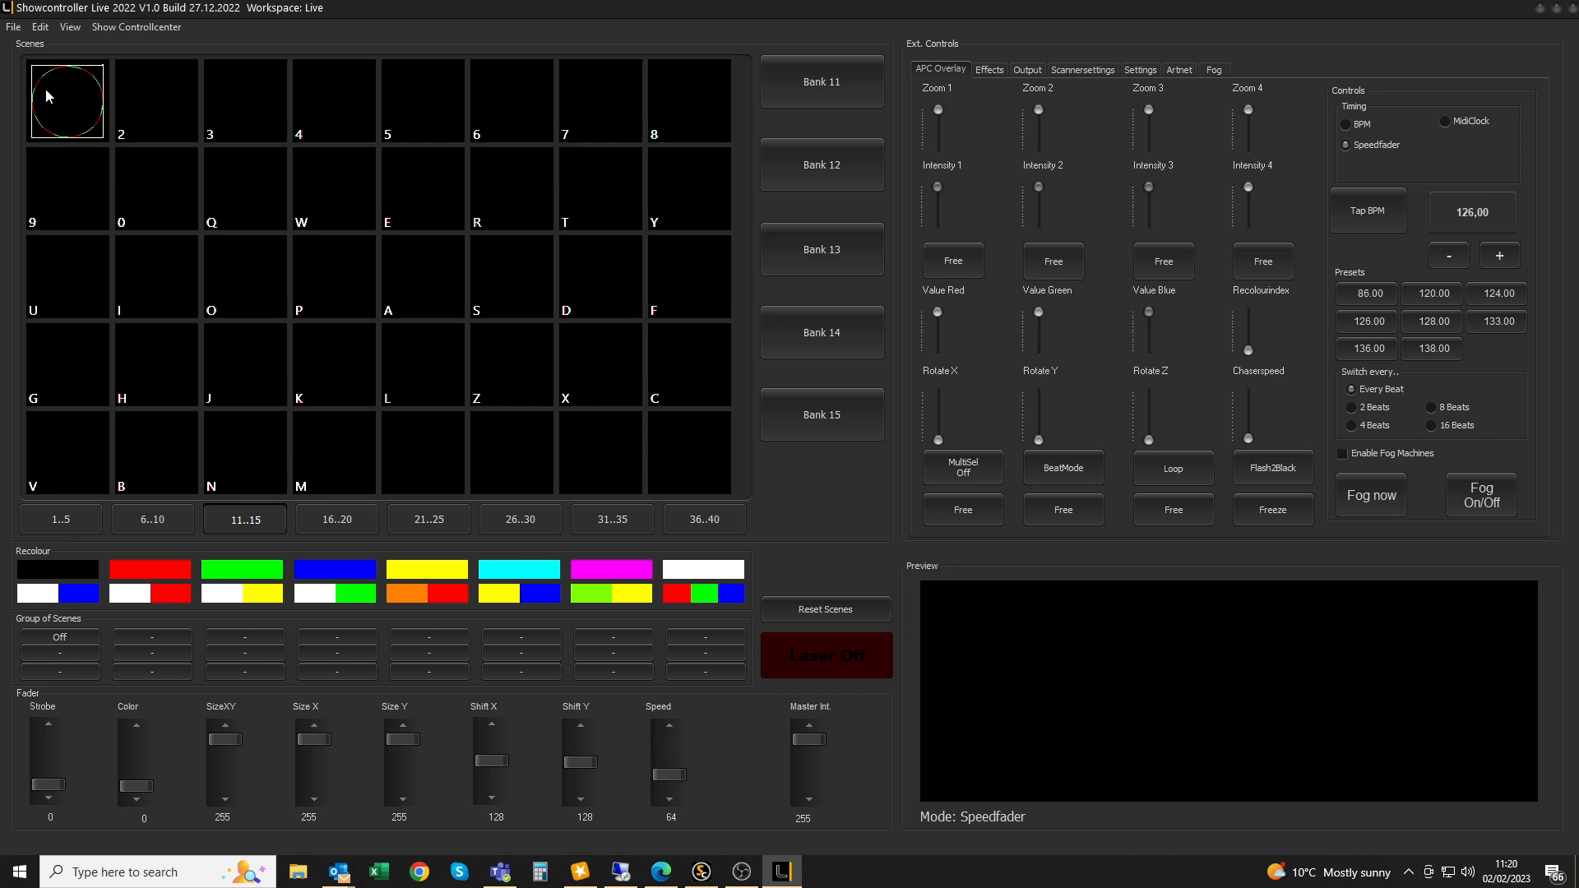
{"action": "right_click", "coordinate": [175, 97]}
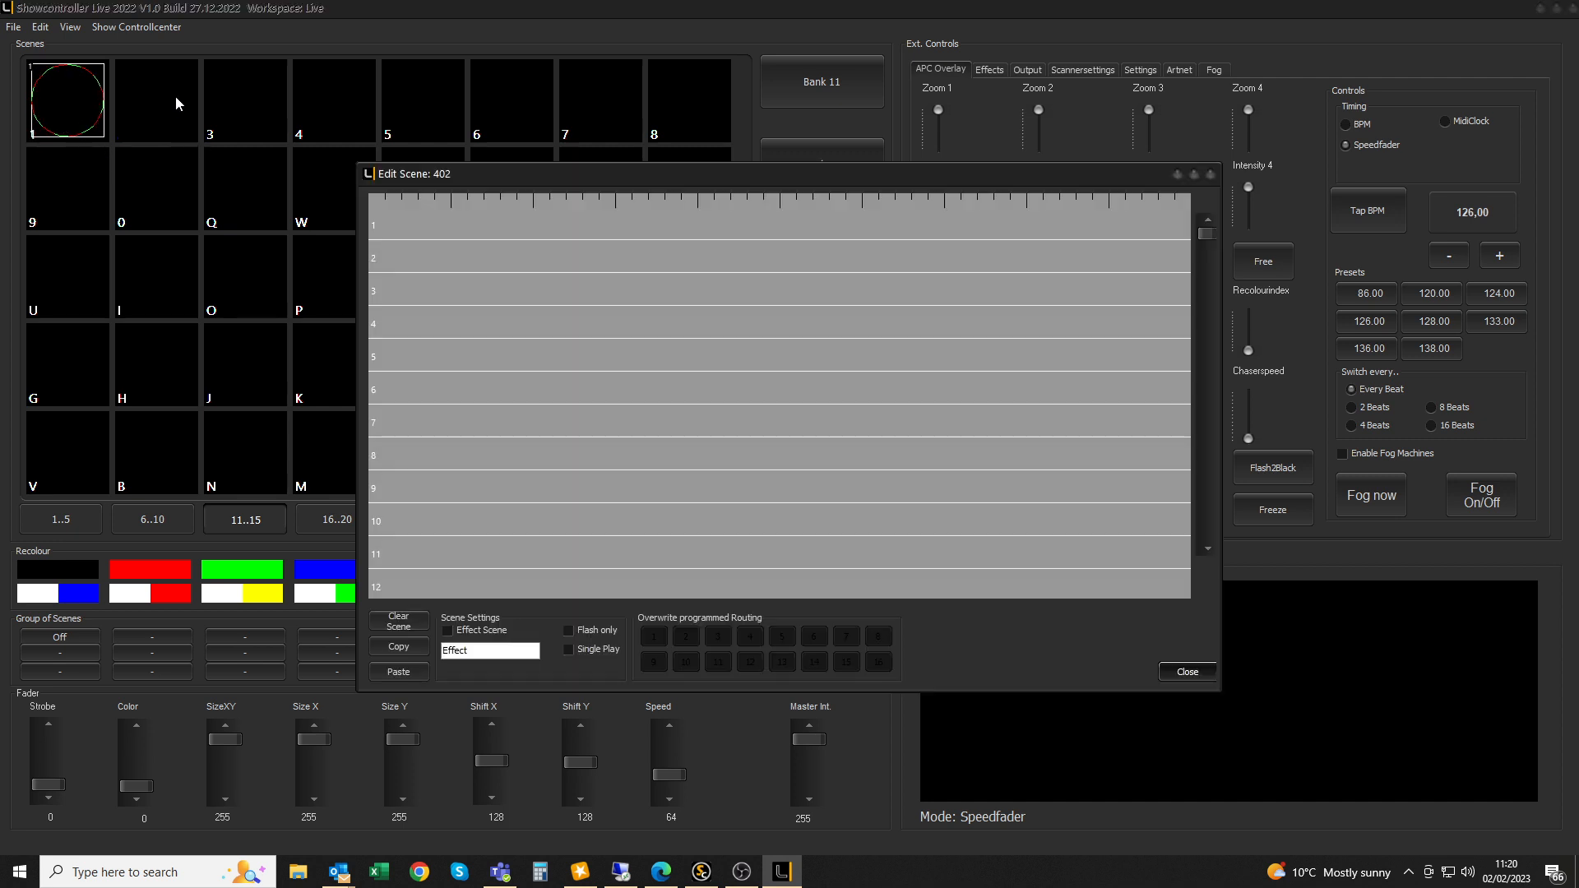
{"action": "right_click", "coordinate": [391, 226]}
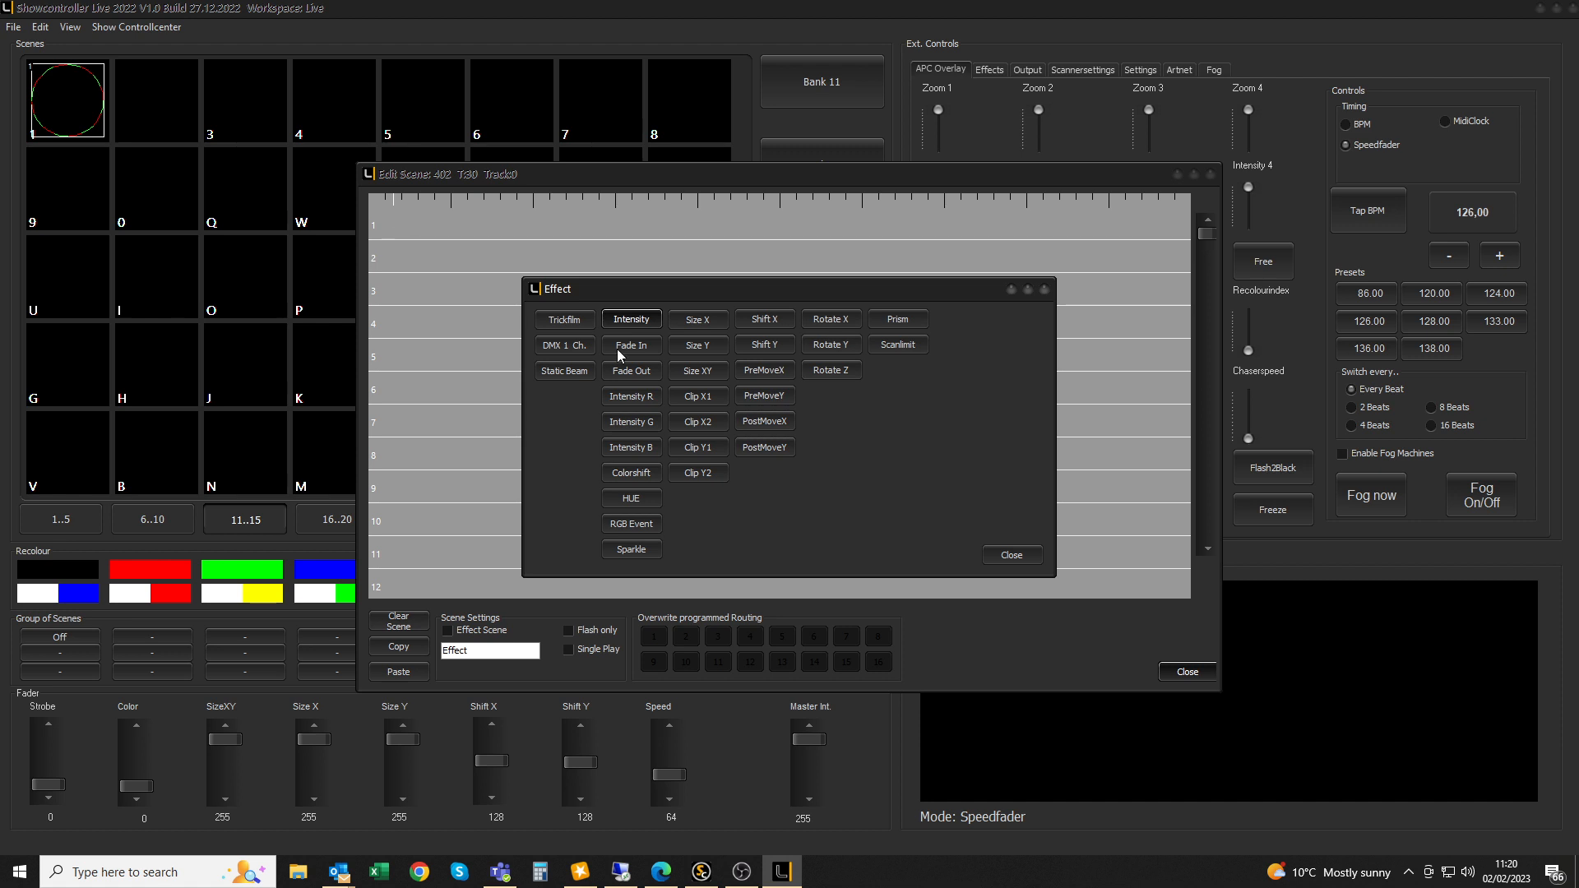
{"action": "left_click", "coordinate": [565, 320]}
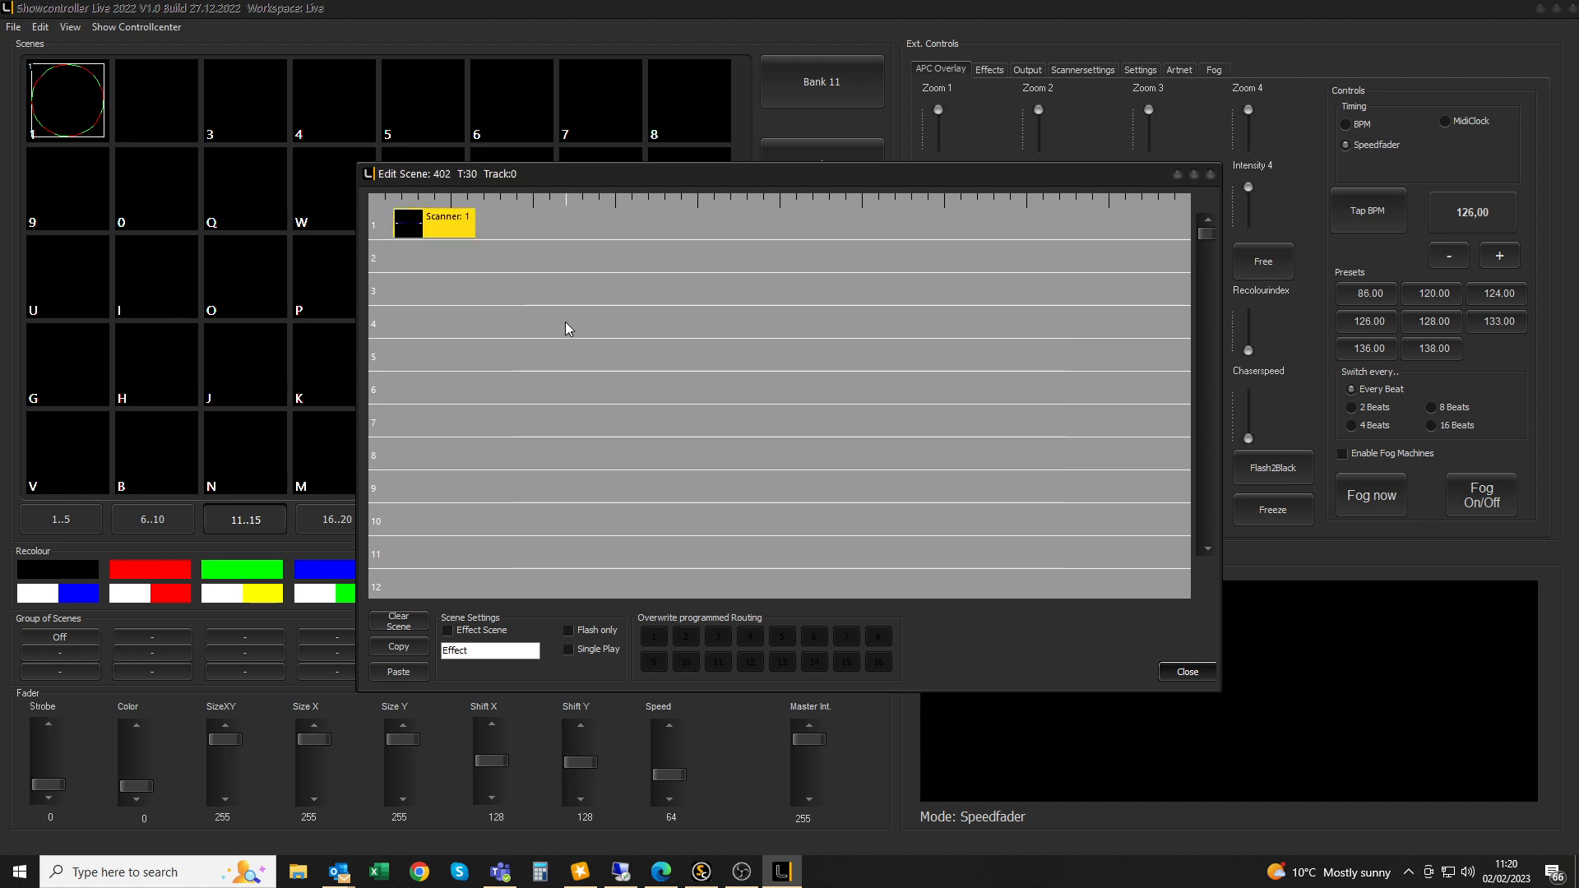
{"action": "double_click", "coordinate": [436, 219]}
Stretch a Size XY effect across track 2 and close the scene editor
{"action": "double_click", "coordinate": [431, 265]}
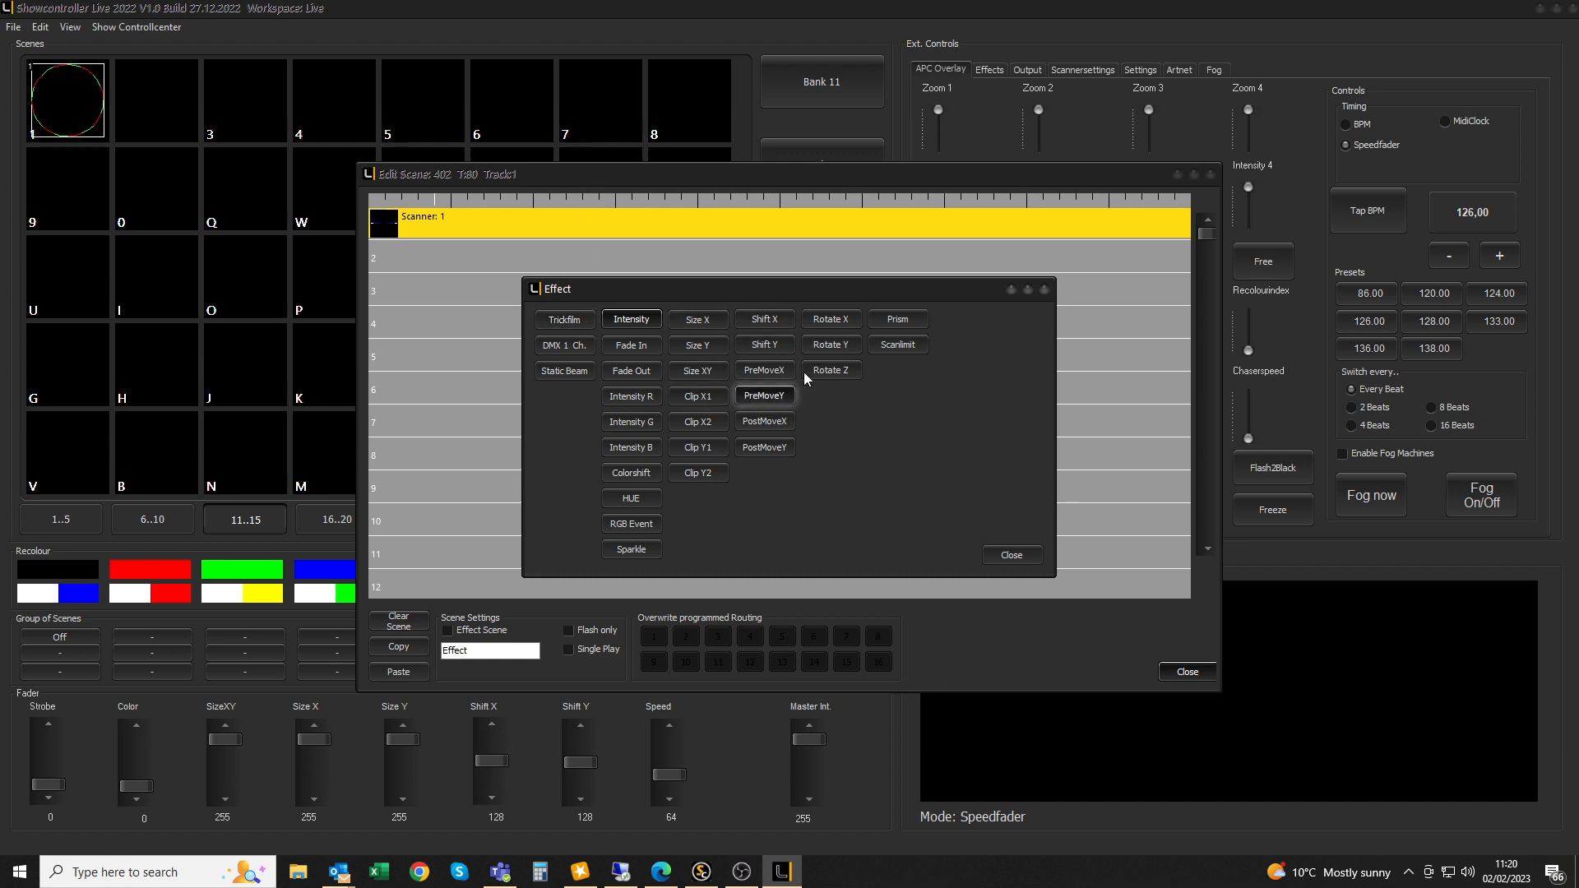
{"action": "left_click", "coordinate": [699, 371]}
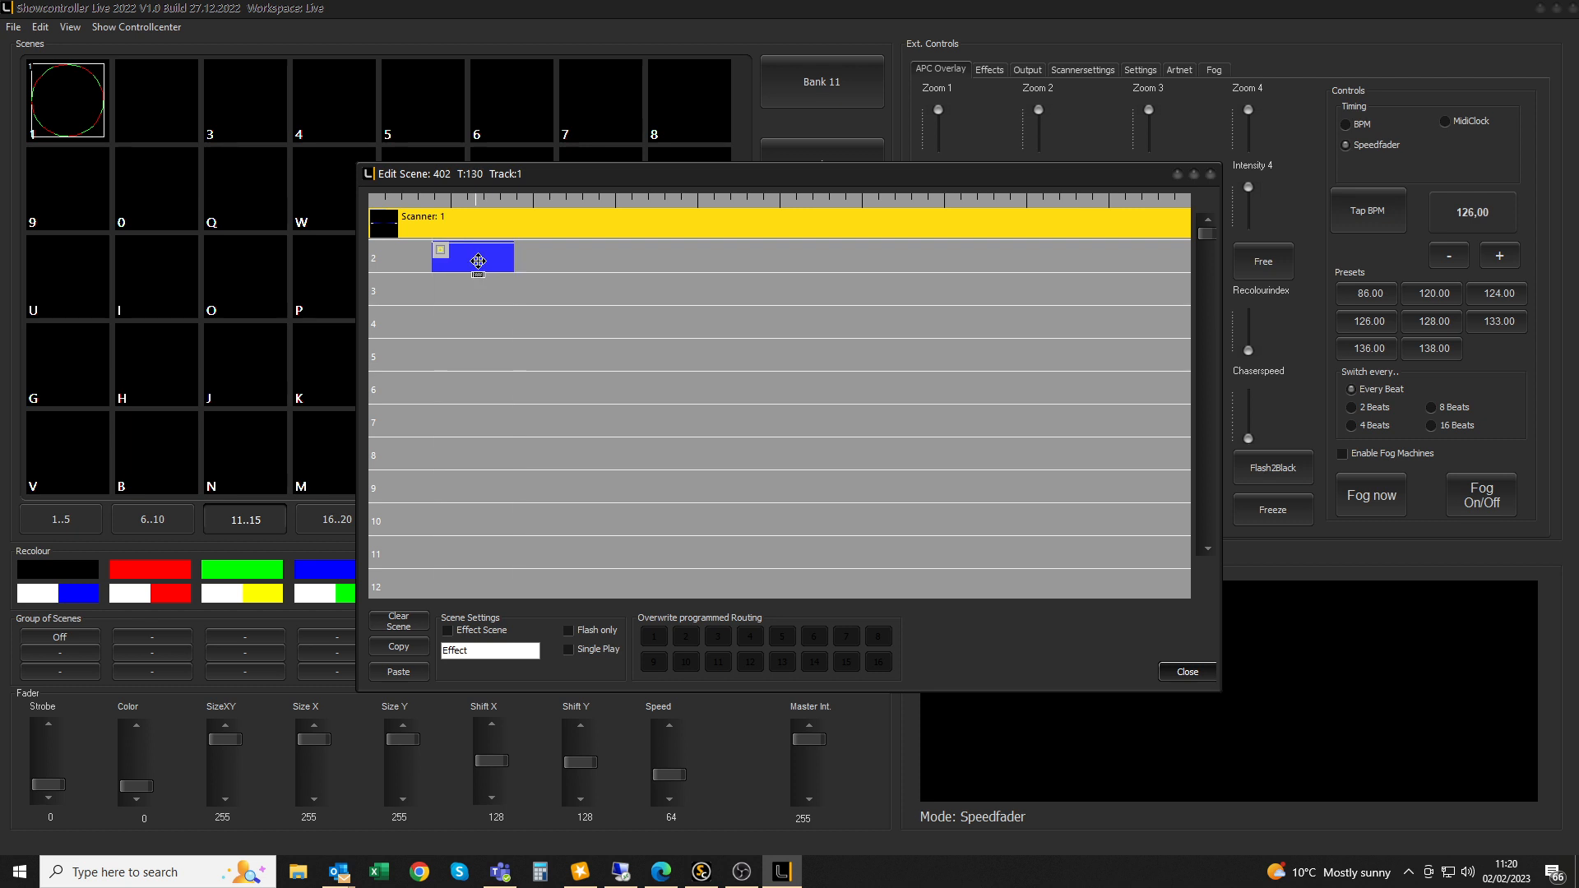
{"action": "double_click", "coordinate": [477, 261]}
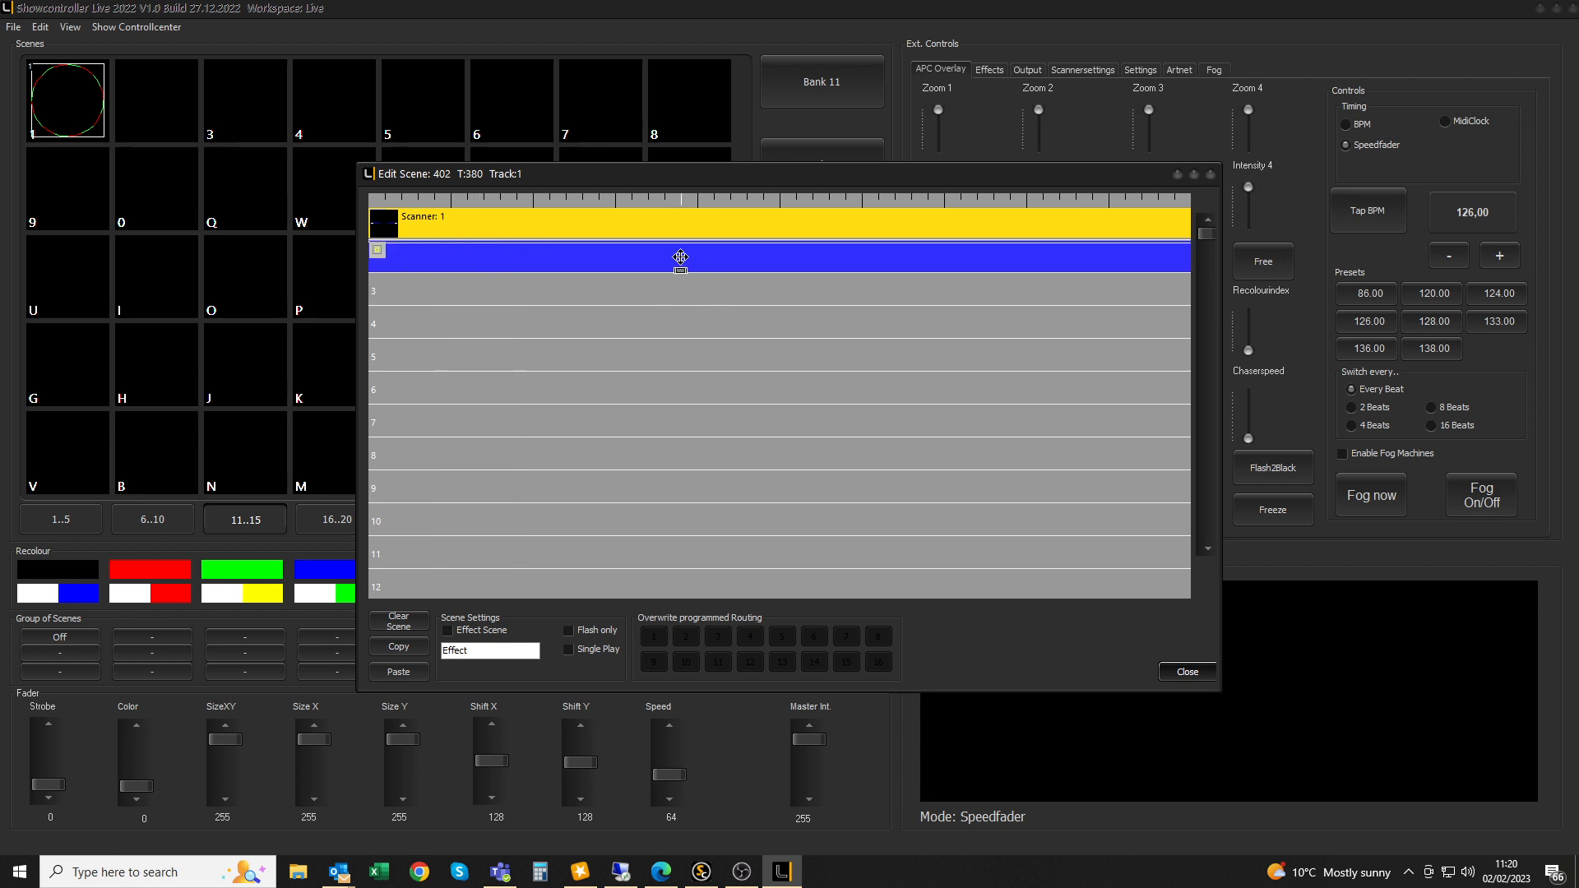
{"action": "left_click", "coordinate": [1187, 671]}
{"action": "left_click", "coordinate": [140, 91]}
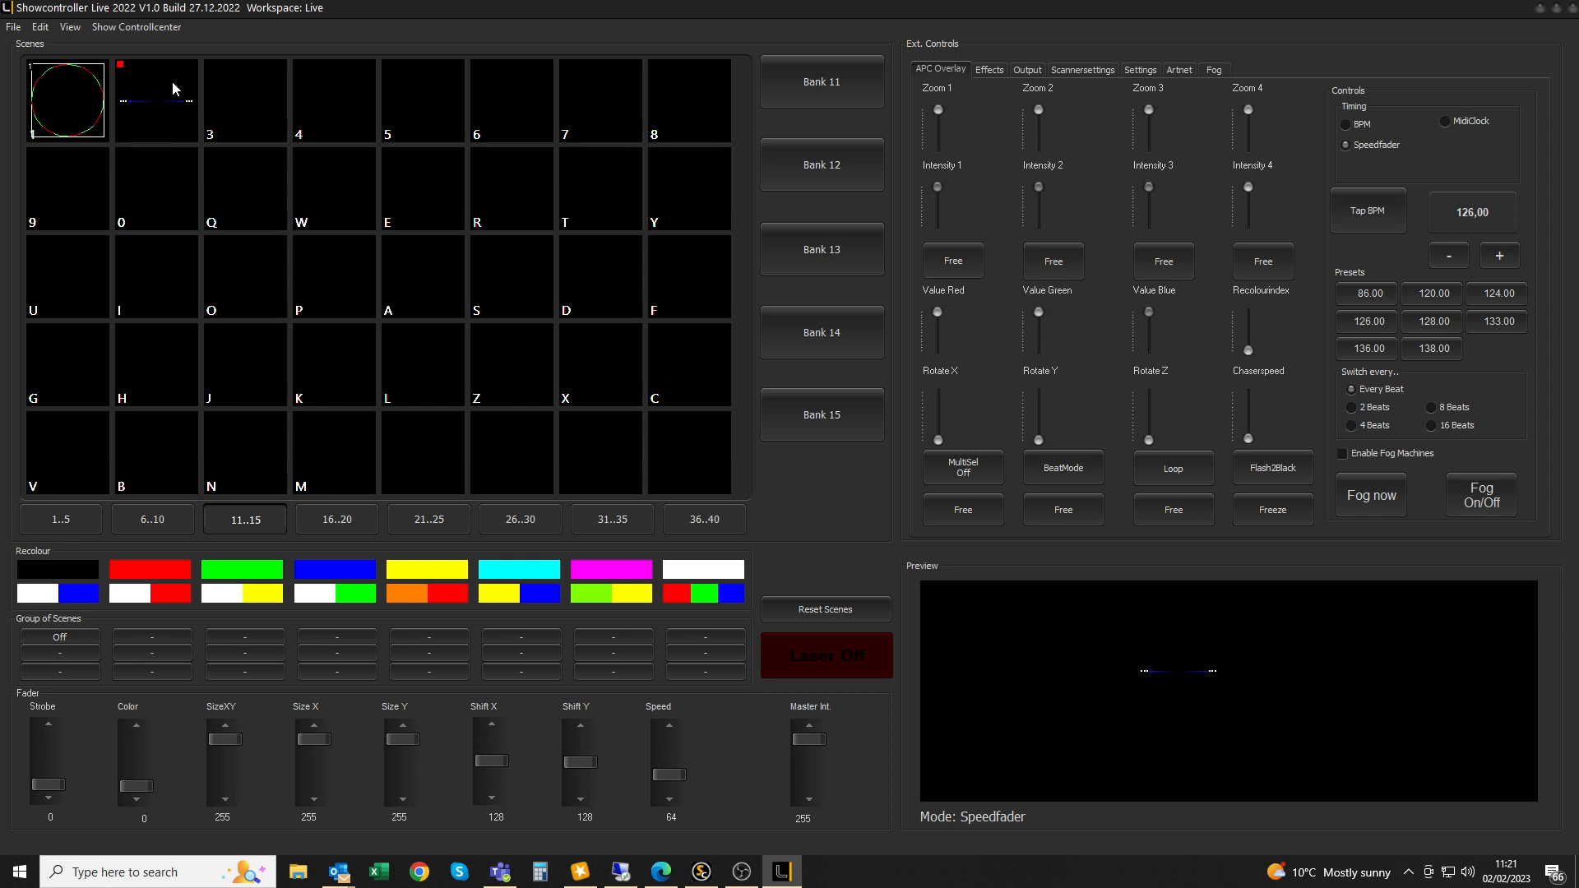
{"action": "left_click", "coordinate": [37, 118]}
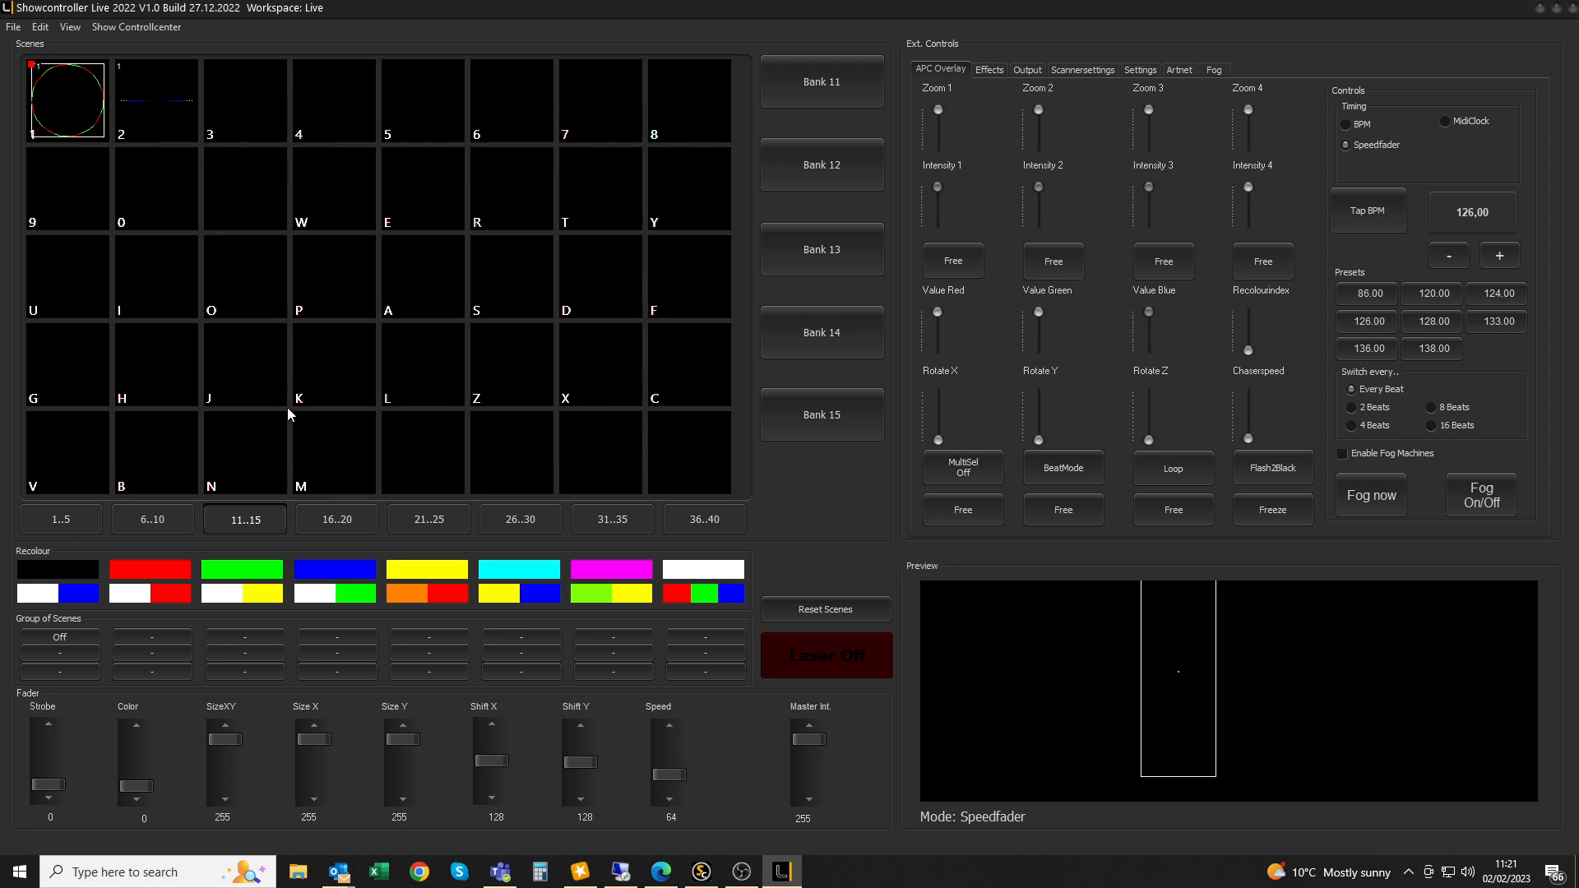
Reopen scene 402 and switch its Scanner 1 clip to the star at frame 42
{"action": "right_click", "coordinate": [160, 95]}
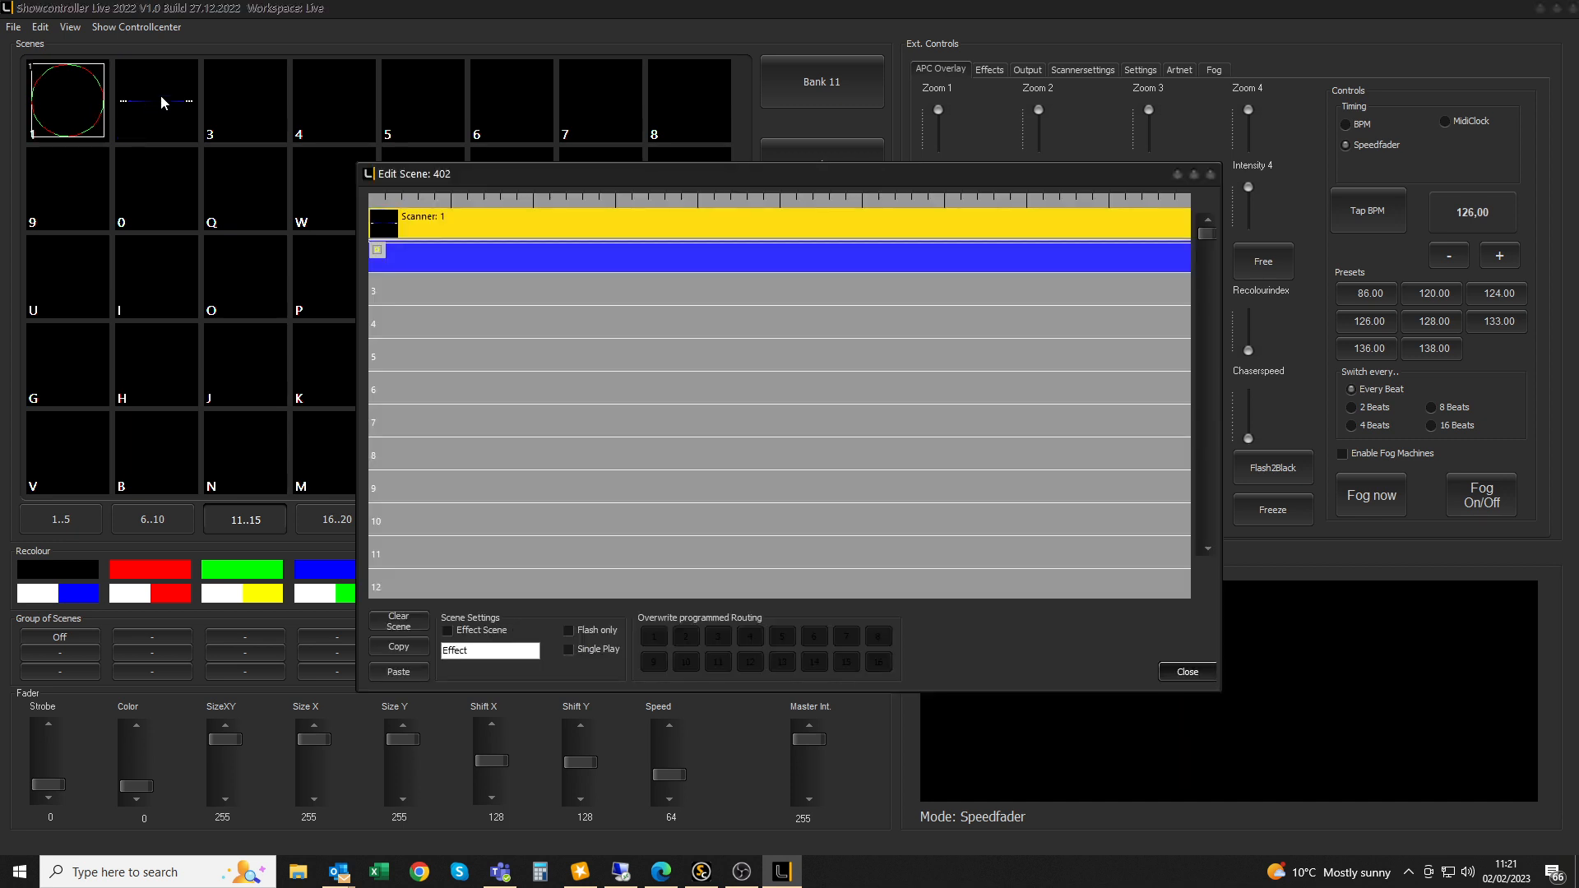
{"action": "double_click", "coordinate": [513, 220]}
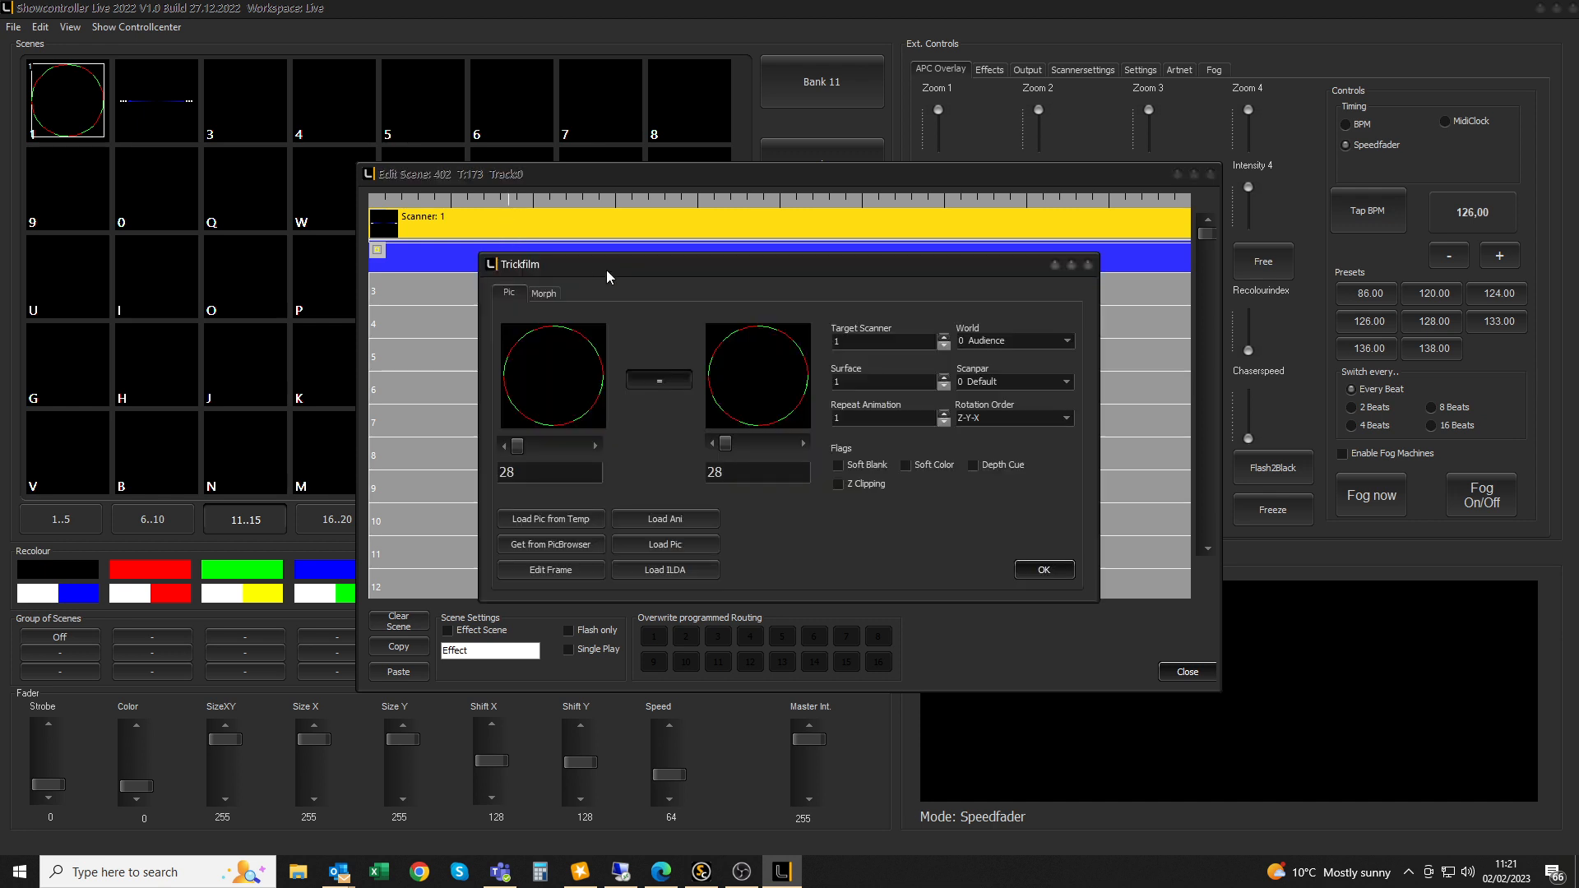
{"action": "left_click", "coordinate": [594, 445]}
{"action": "left_click", "coordinate": [594, 446]}
{"action": "left_click", "coordinate": [594, 445]}
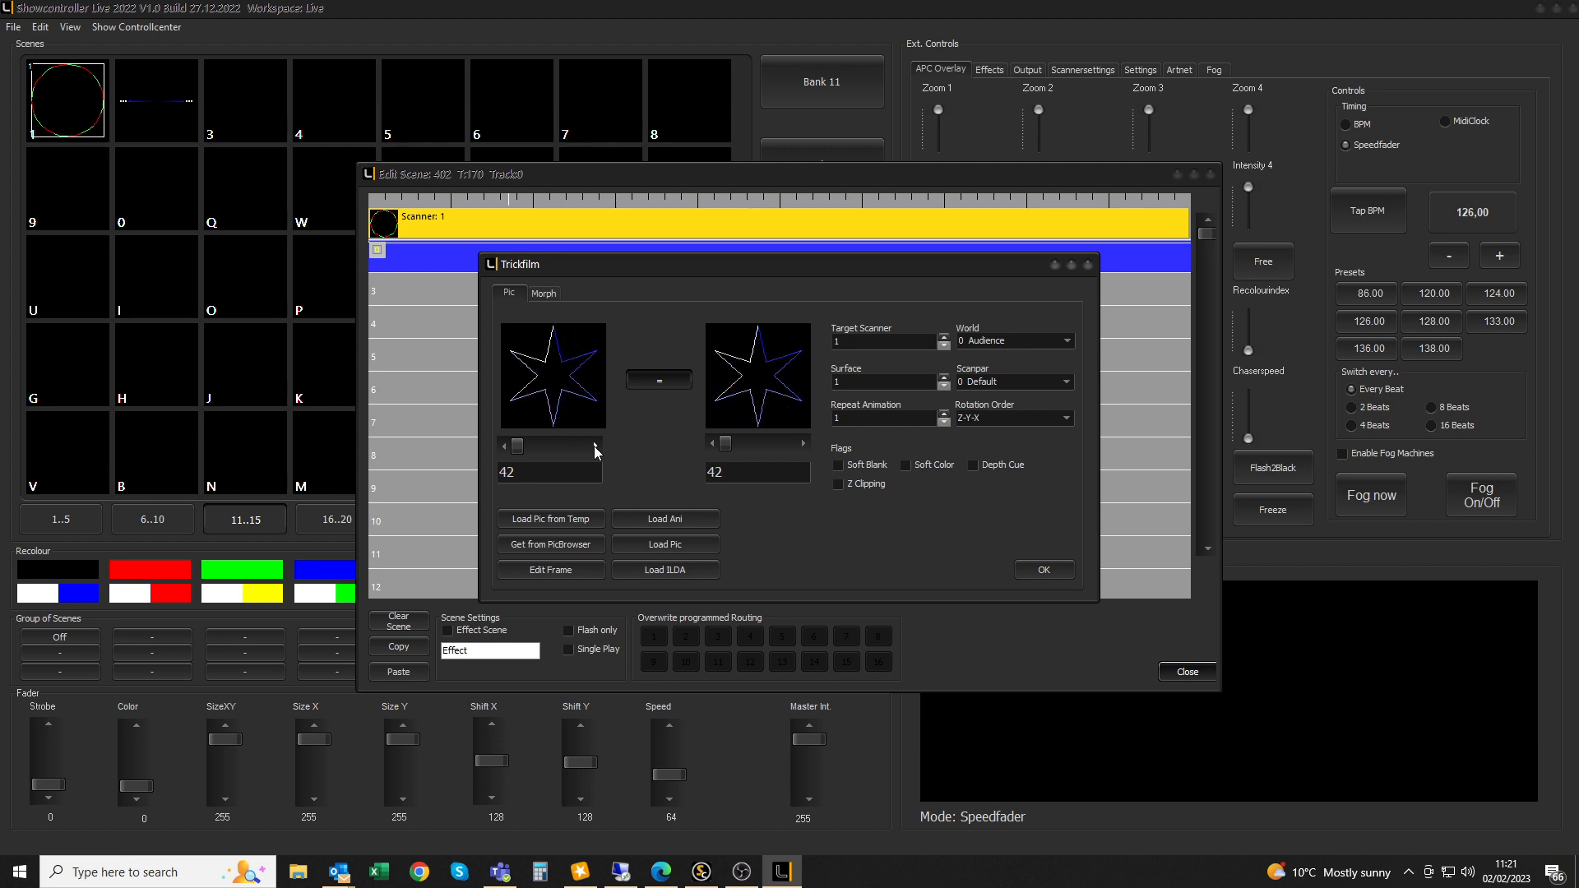
{"action": "left_click", "coordinate": [1048, 566]}
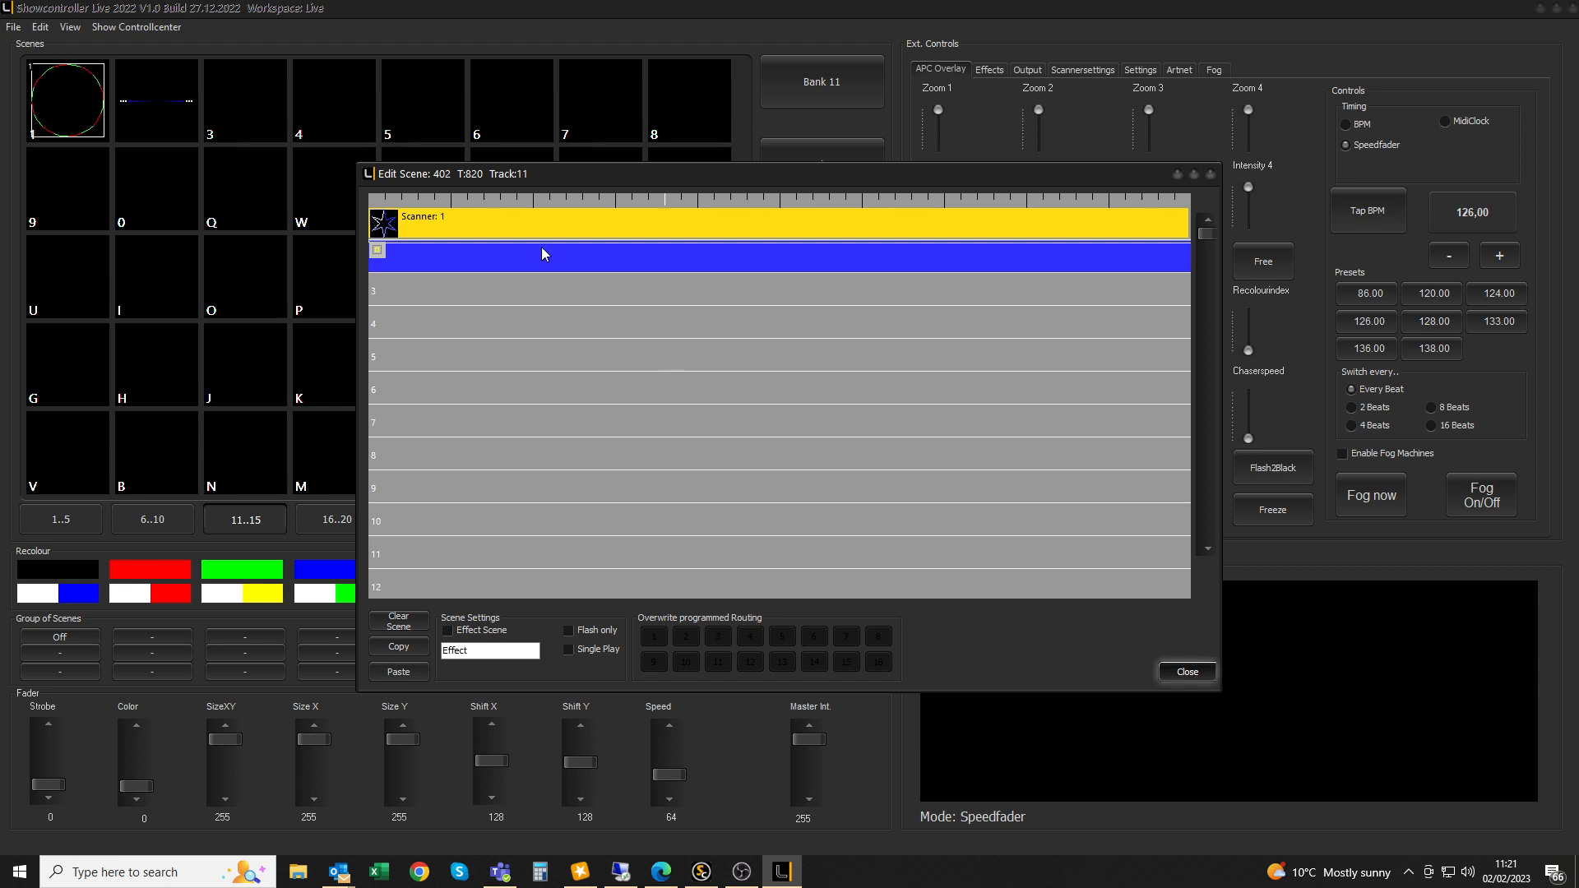
Give scene 402's Size XY a Begin of 0 and Square animation, then play the star in slot 2
{"action": "double_click", "coordinate": [498, 255]}
{"action": "left_click", "coordinate": [611, 365]}
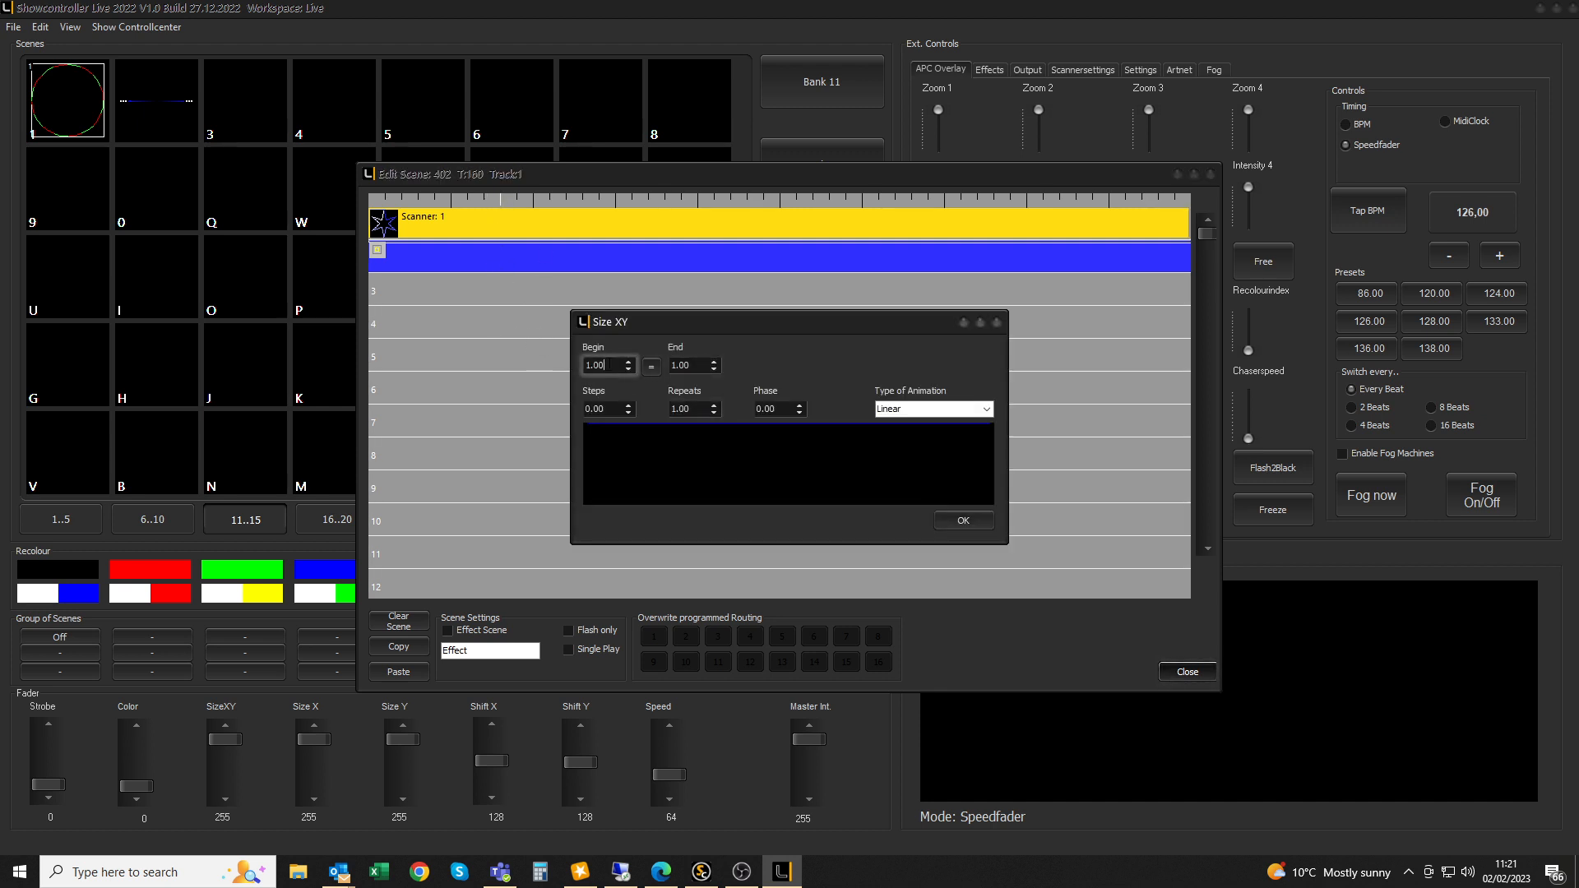
{"action": "type", "text": "0"}
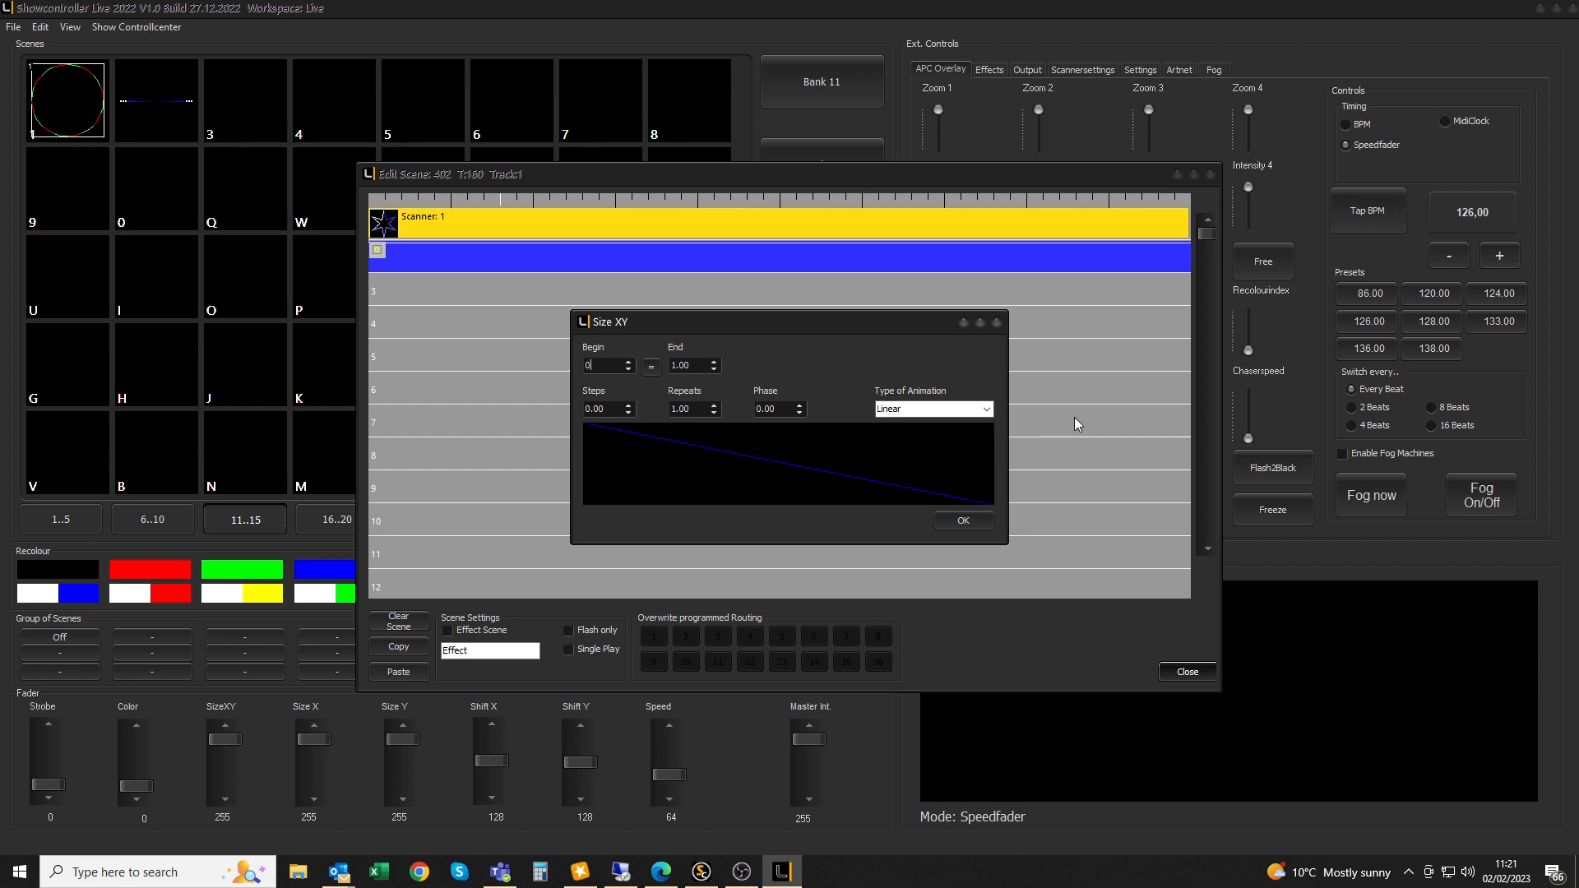
{"action": "left_click", "coordinate": [986, 409]}
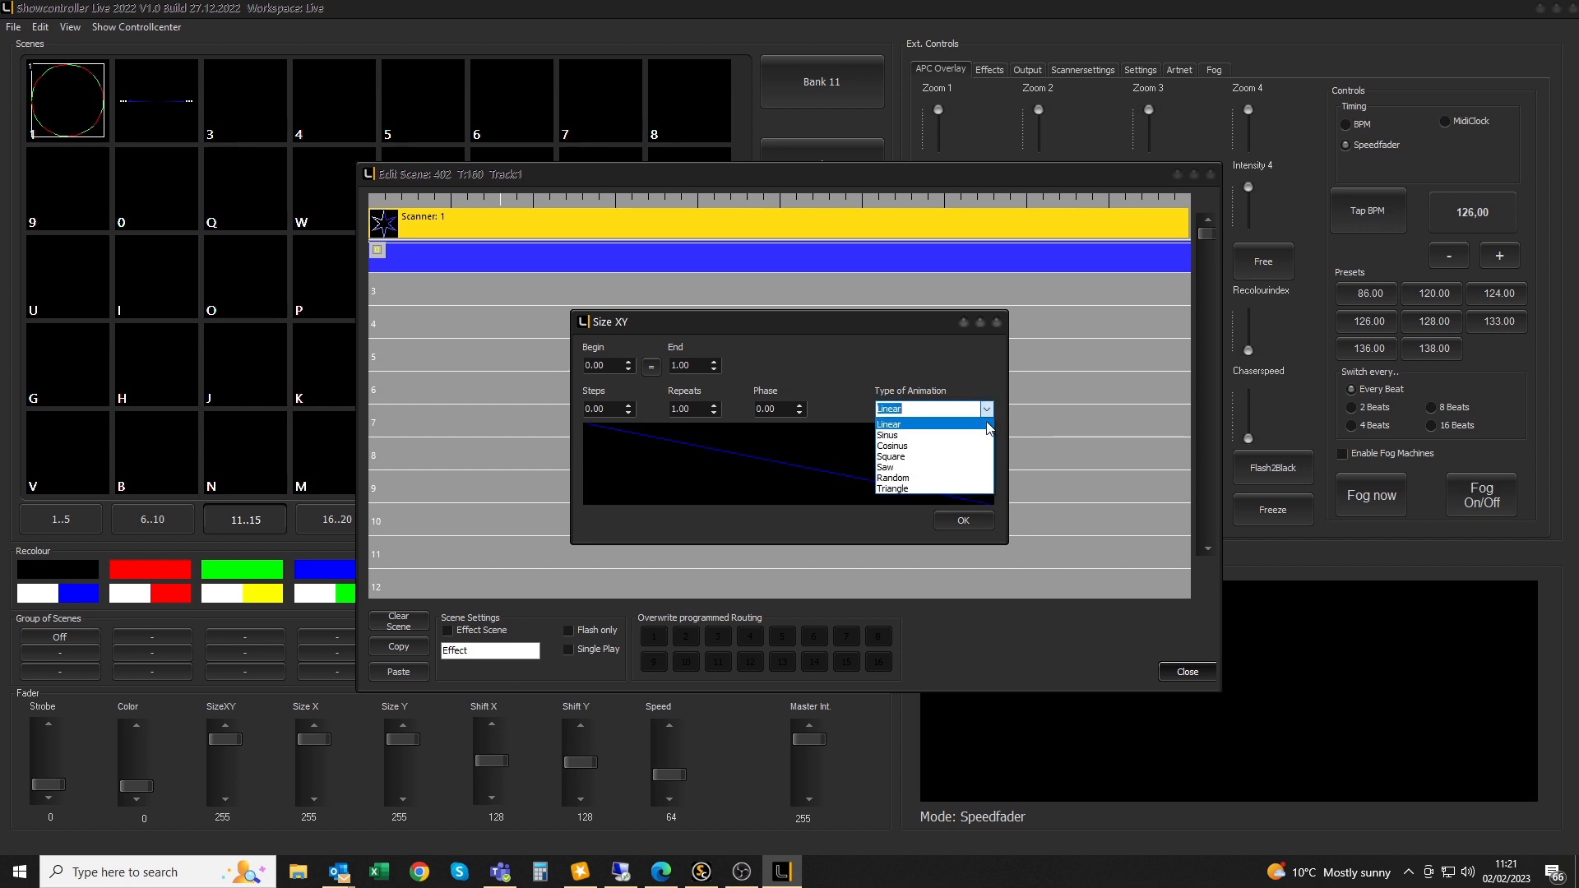
{"action": "left_click", "coordinate": [970, 460]}
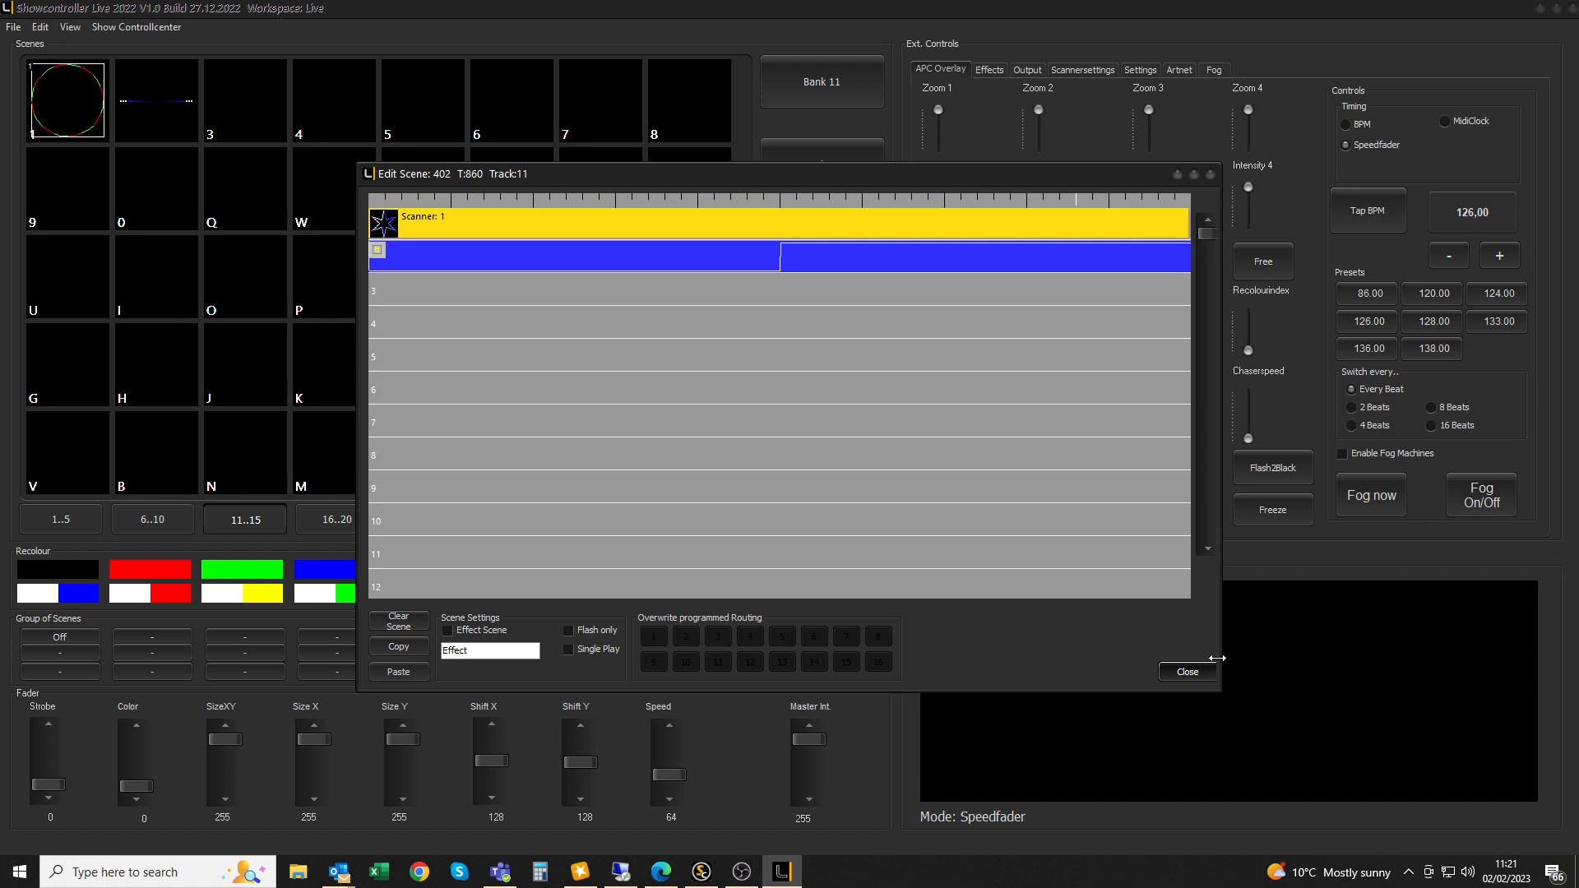
{"action": "left_click", "coordinate": [1188, 671]}
{"action": "left_click", "coordinate": [173, 106]}
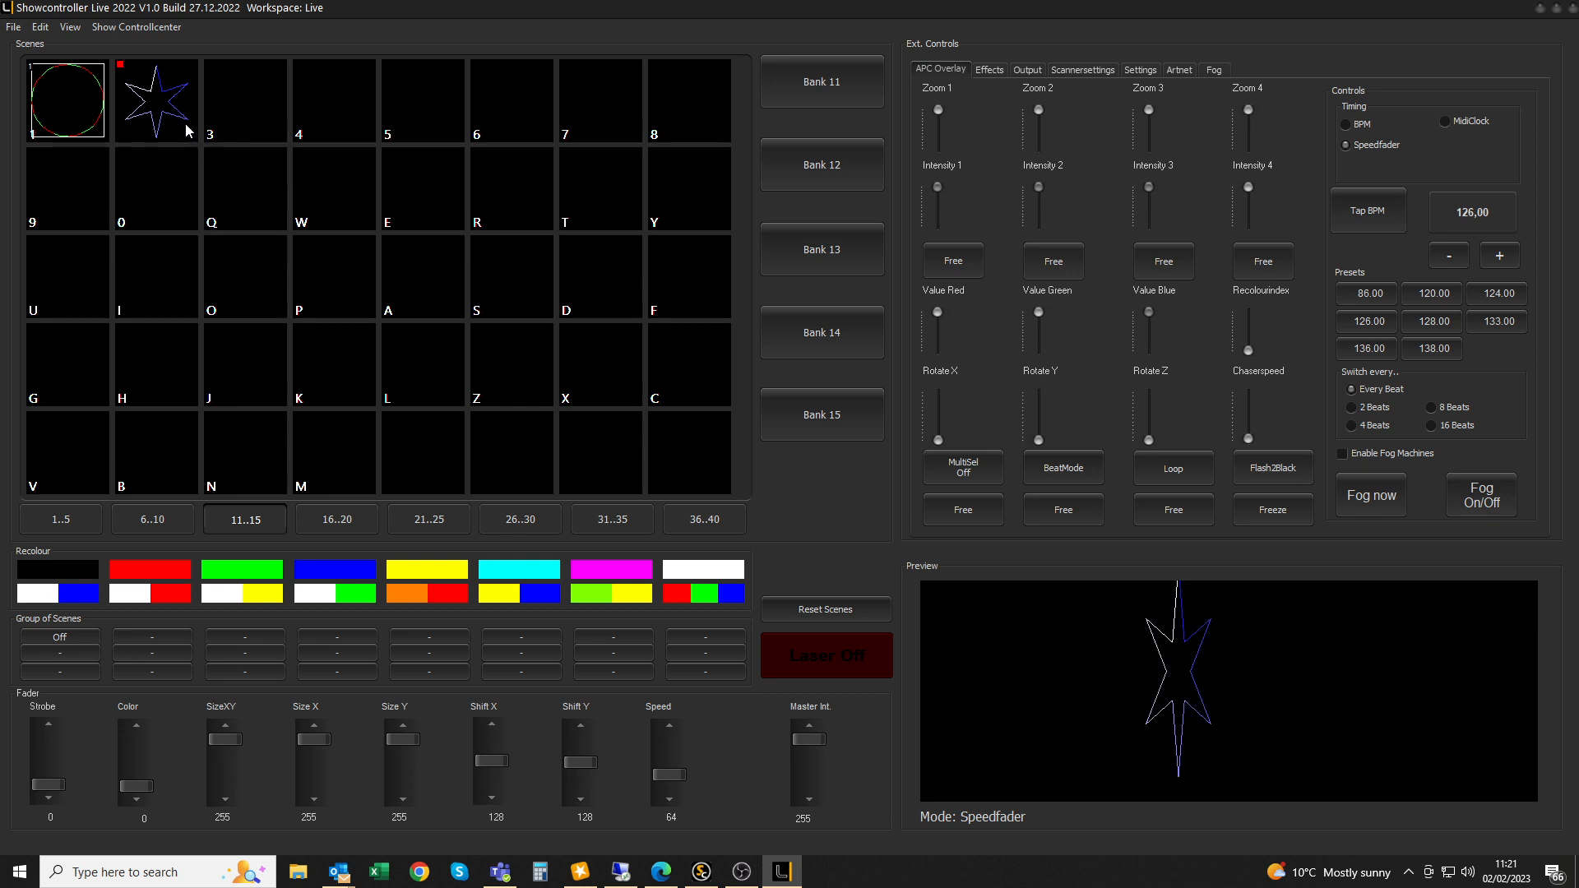
Override scene 402's routing to add scanners 2 and 3 alongside scanner 1
{"action": "right_click", "coordinate": [160, 102]}
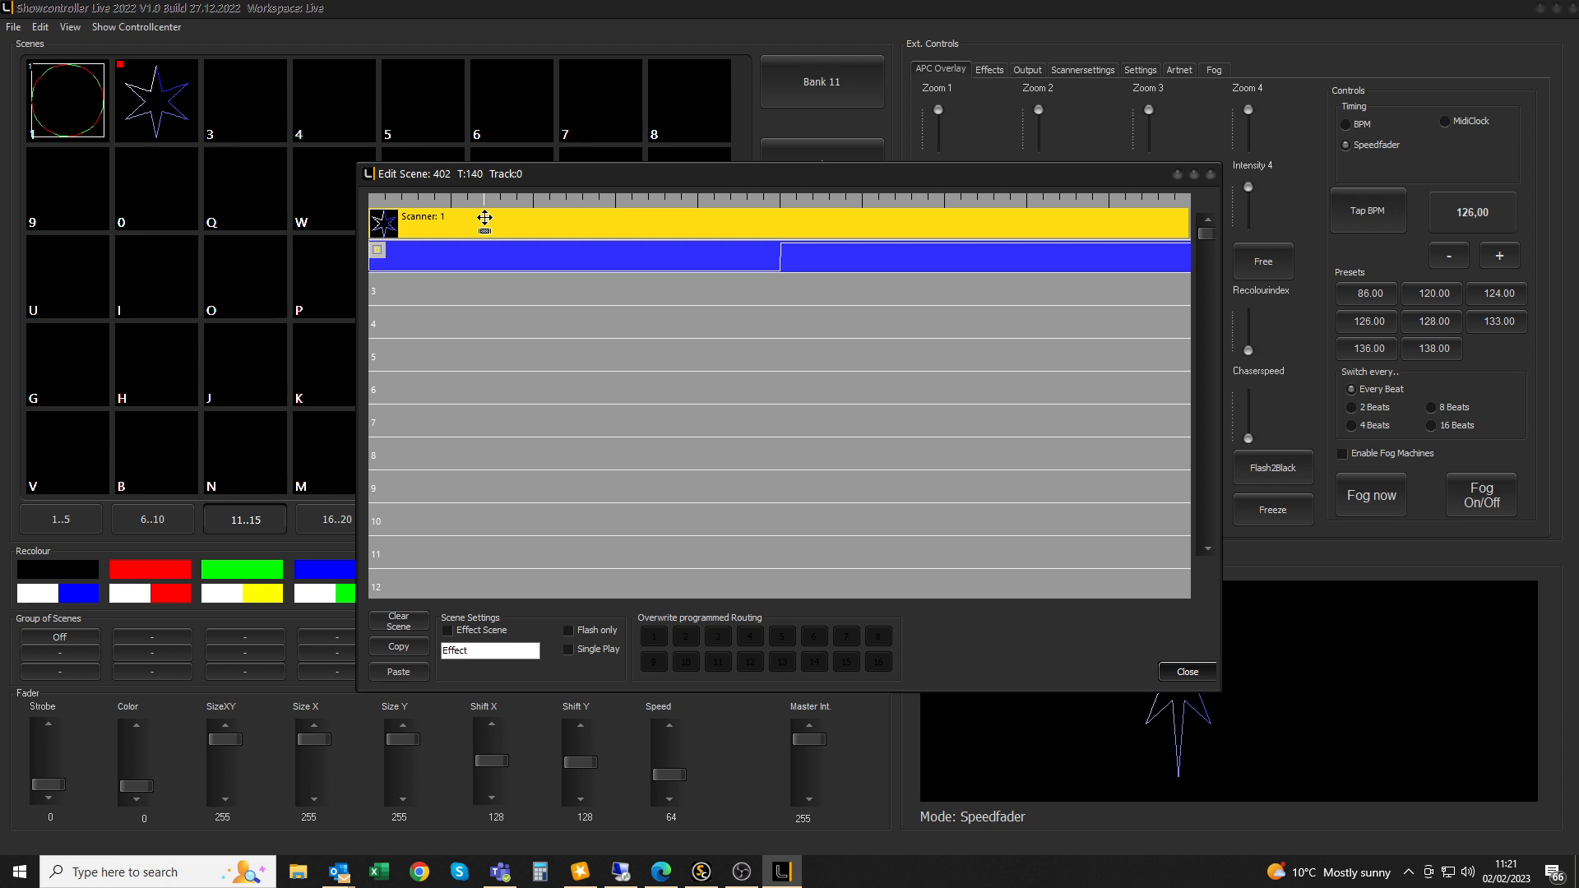
{"action": "left_click", "coordinate": [685, 638]}
{"action": "left_click", "coordinate": [720, 638]}
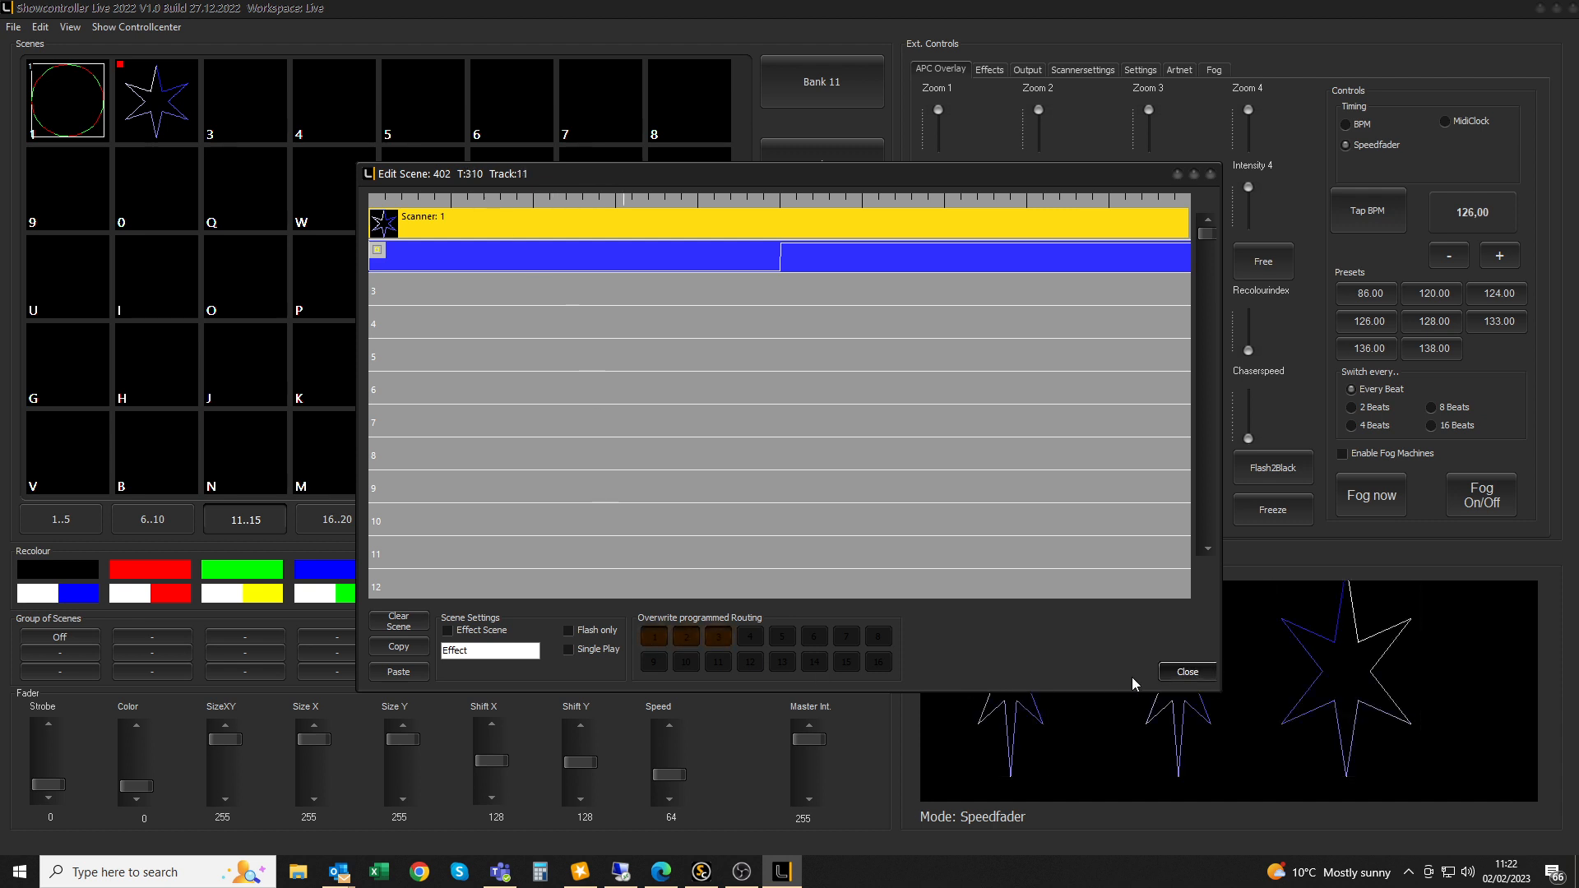
{"action": "left_click", "coordinate": [1186, 672]}
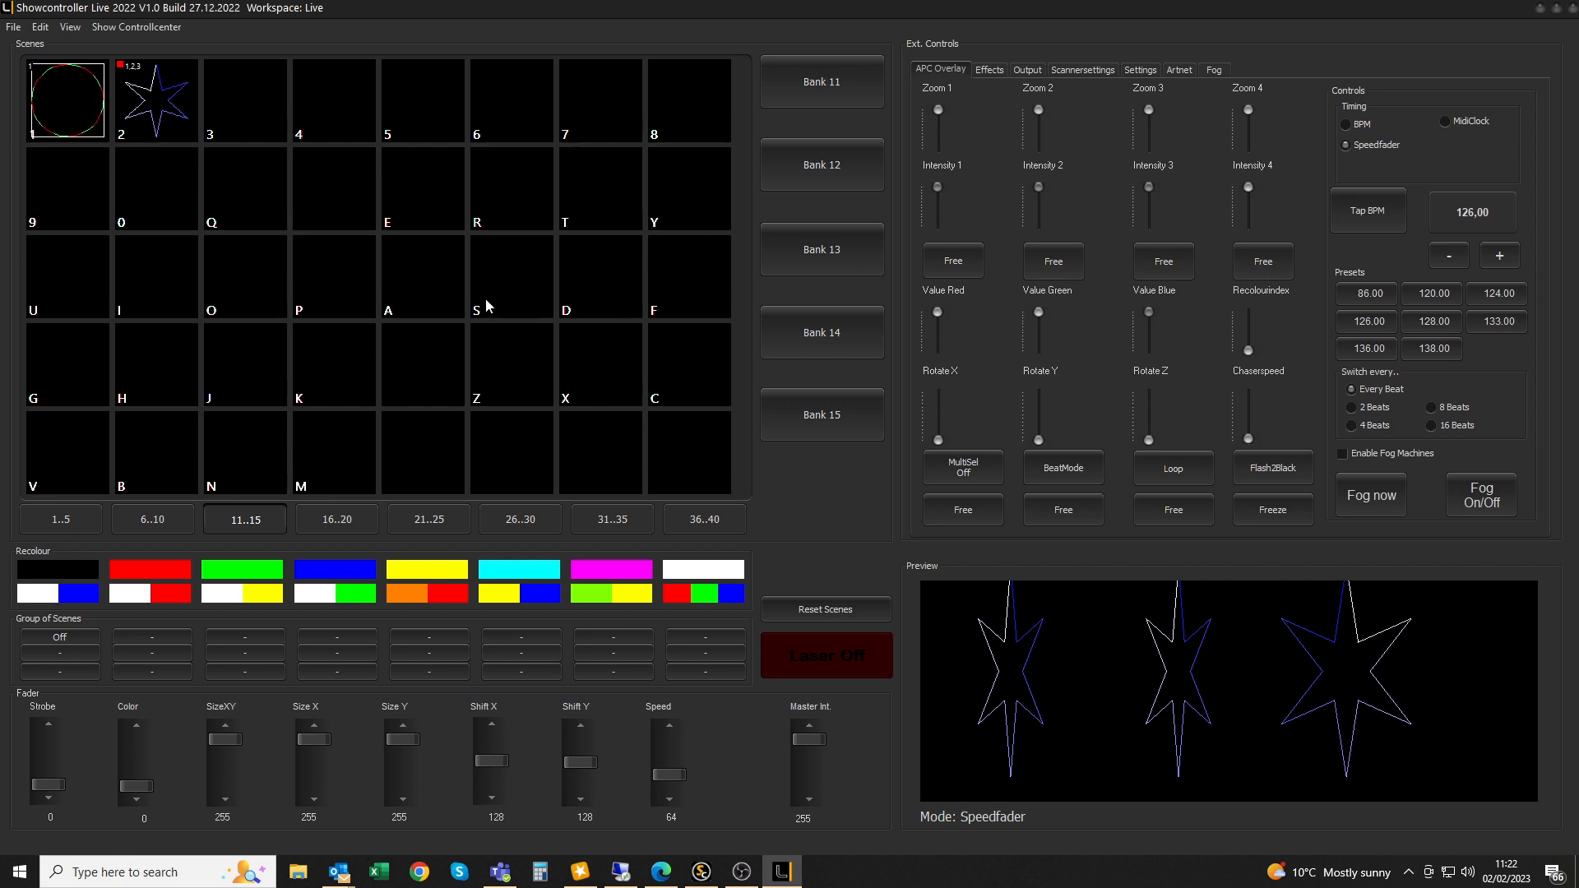
{"action": "left_click", "coordinate": [74, 520]}
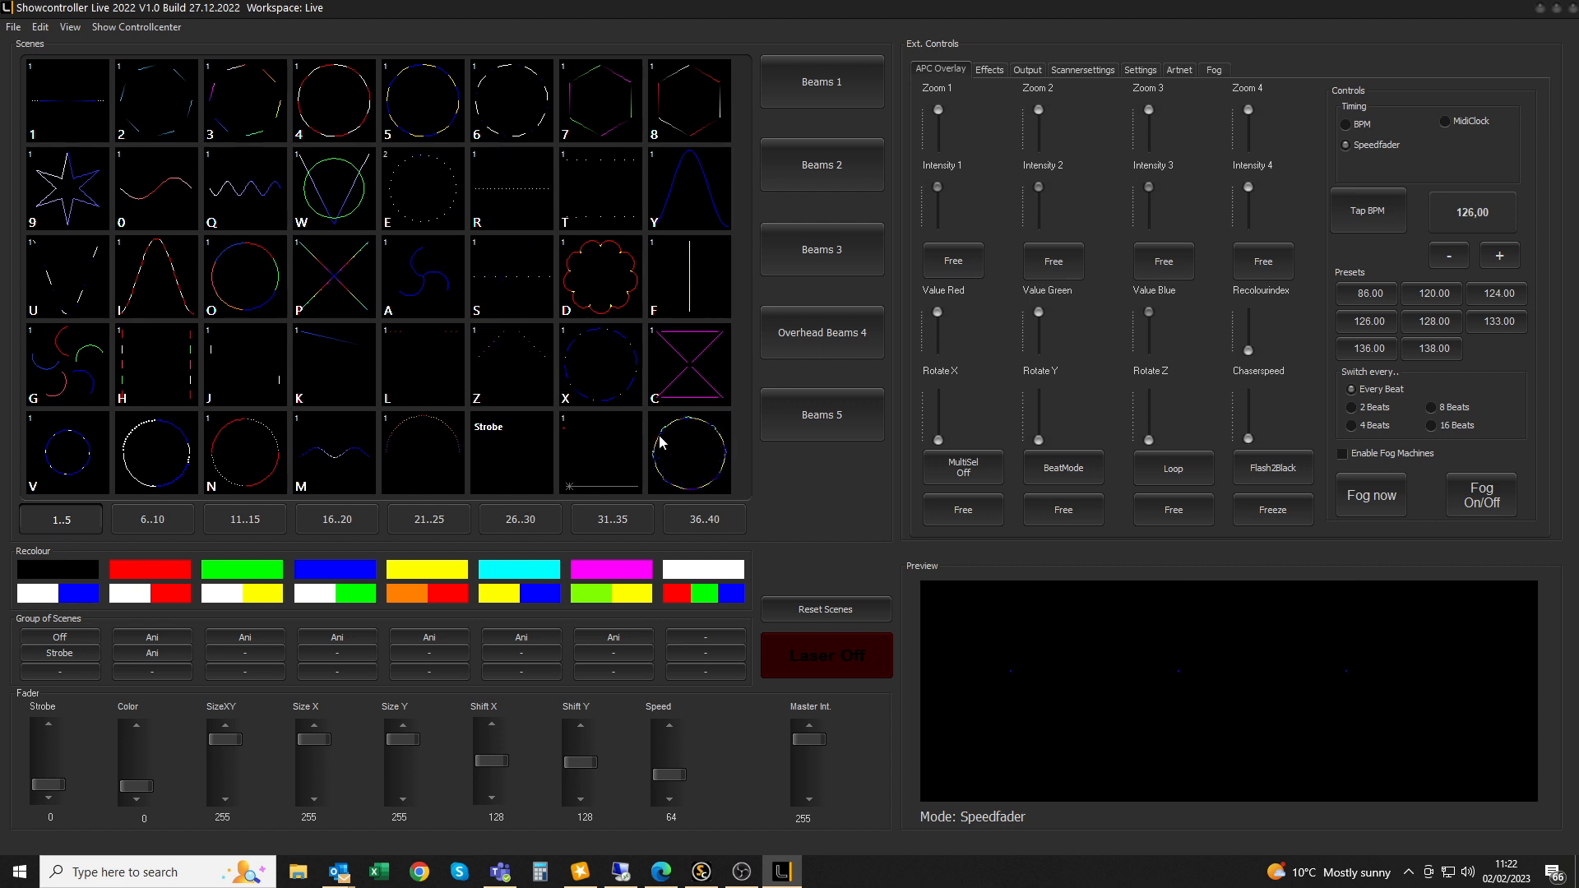
{"action": "double_click", "coordinate": [421, 101]}
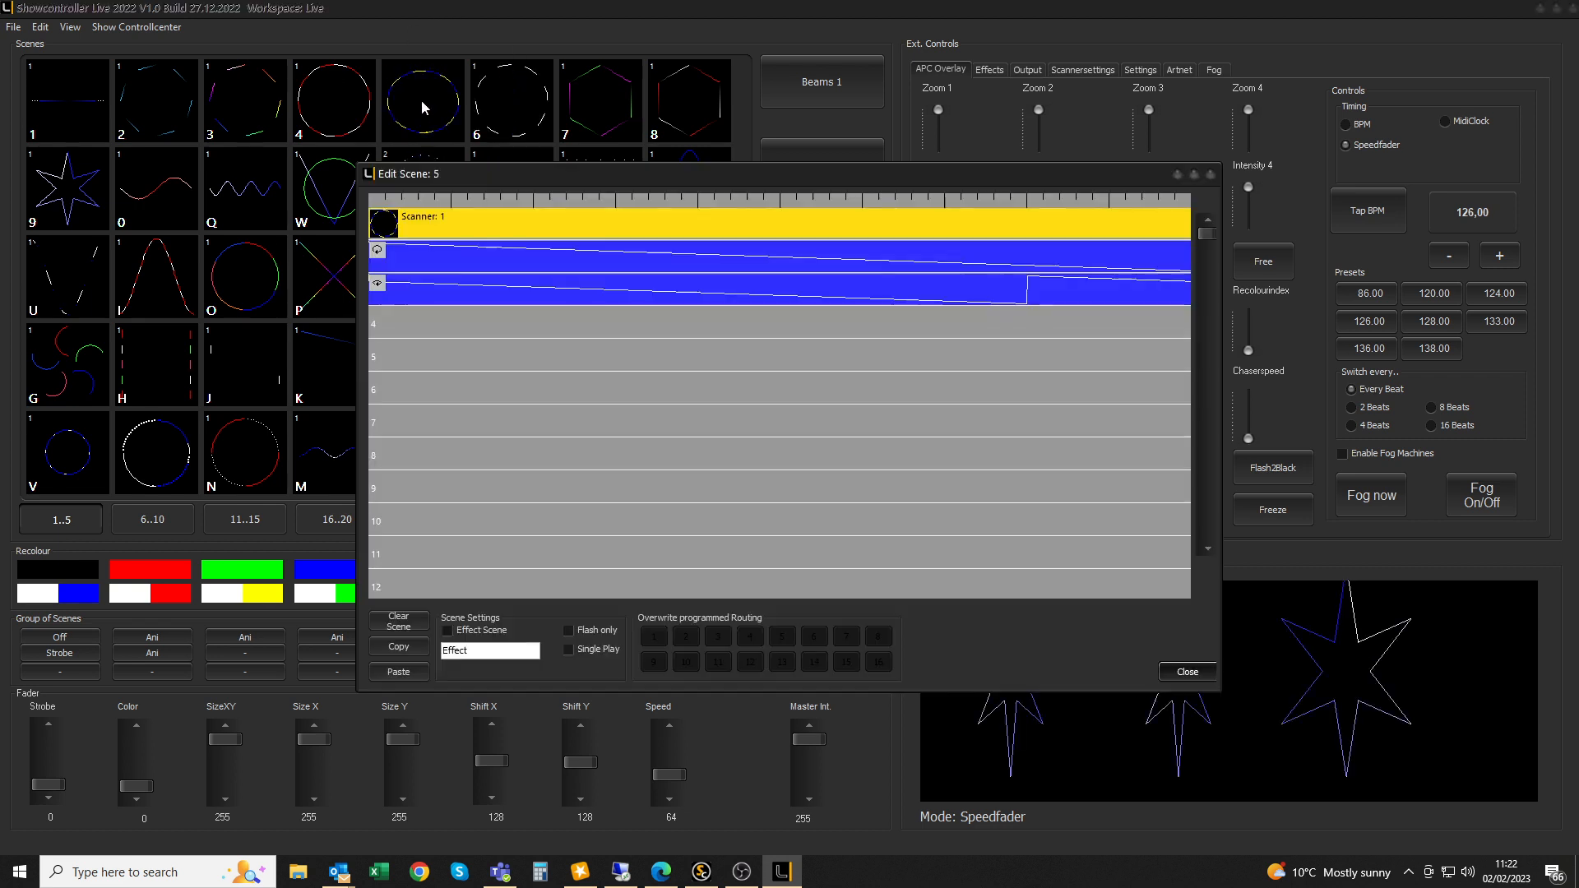
{"action": "left_click", "coordinate": [652, 643]}
{"action": "left_click", "coordinate": [710, 640]}
{"action": "left_click", "coordinate": [692, 640]}
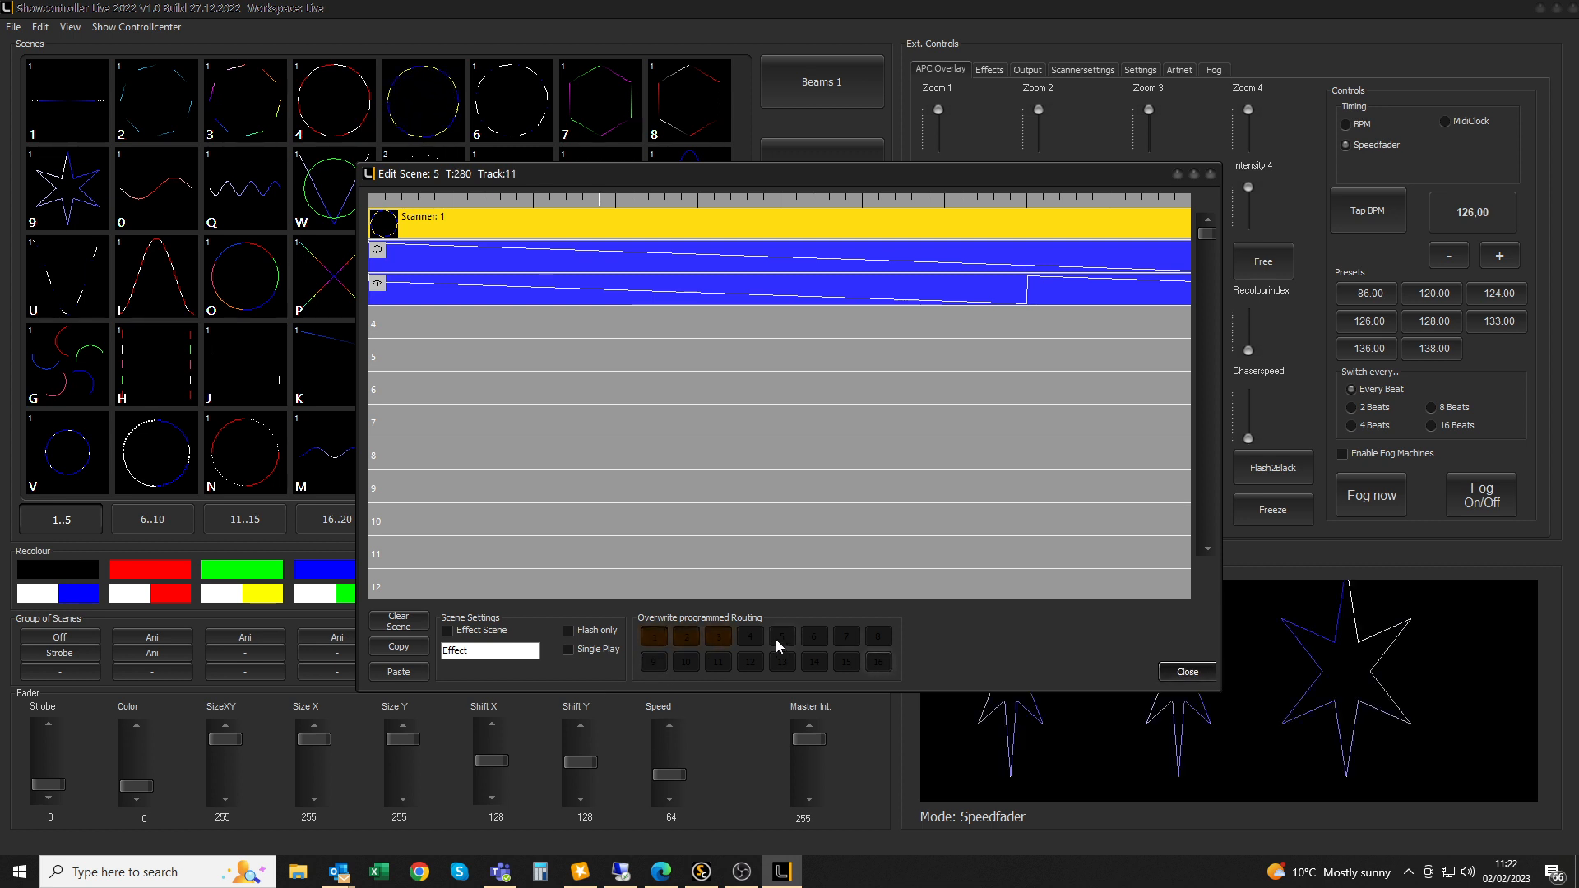
{"action": "left_click", "coordinate": [688, 638]}
{"action": "left_click", "coordinate": [1181, 672]}
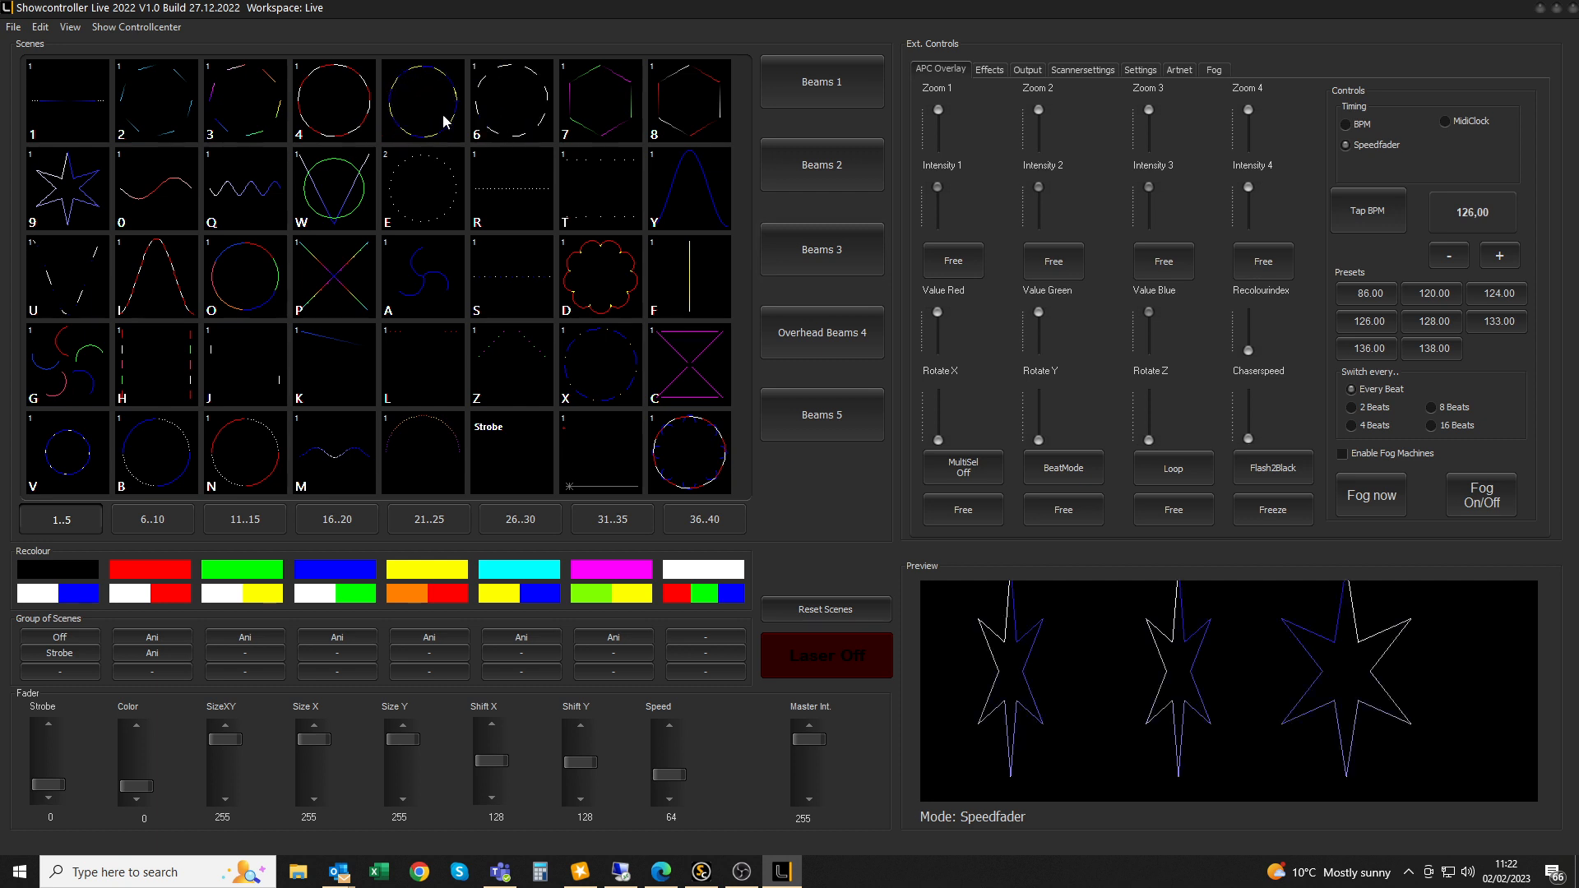
{"action": "left_click", "coordinate": [240, 522]}
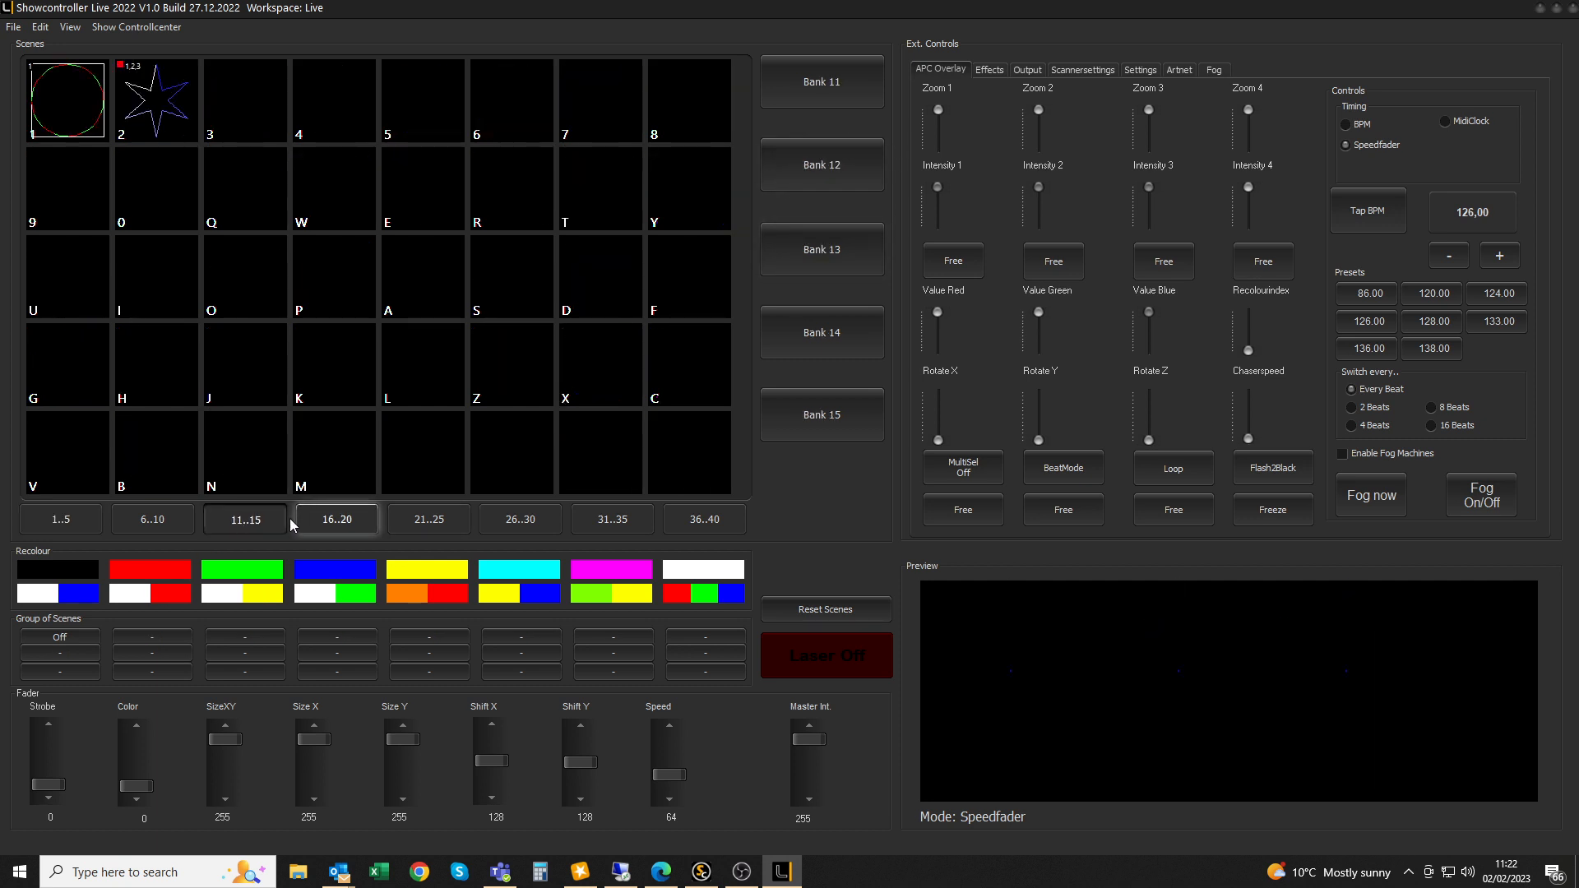